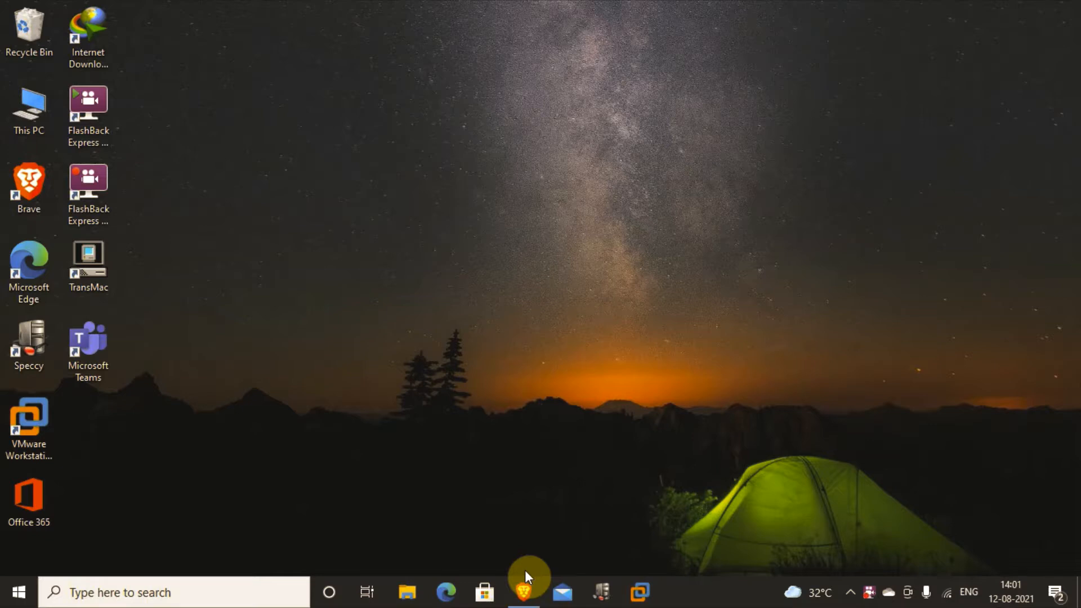
Step: In Brave, search Google for vmware workstation pro and open the VMware Workstation Pro product page
mouse_move(527, 585)
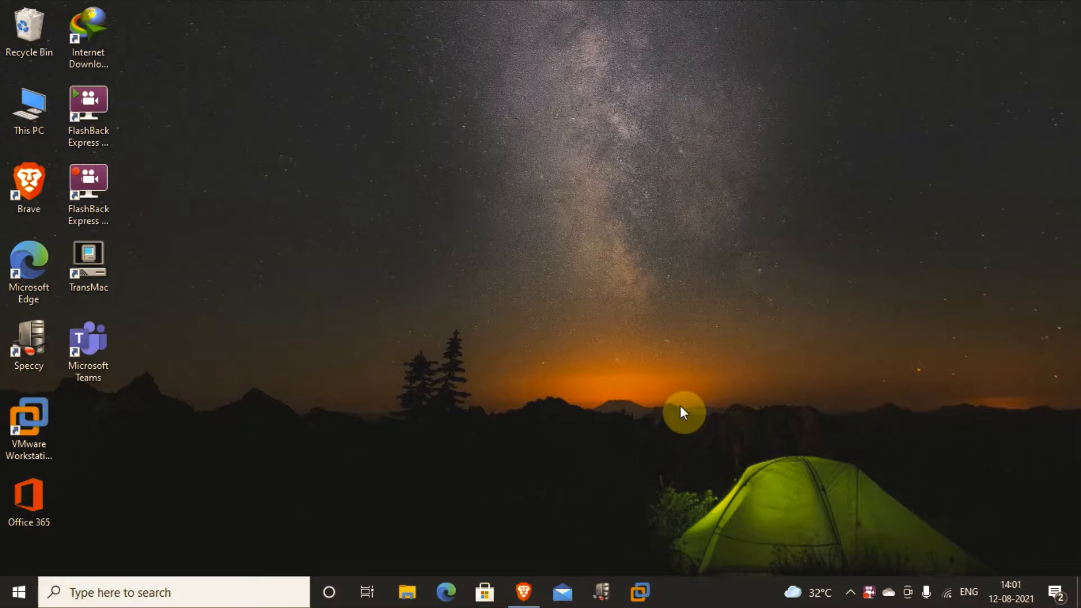
left_click(531, 592)
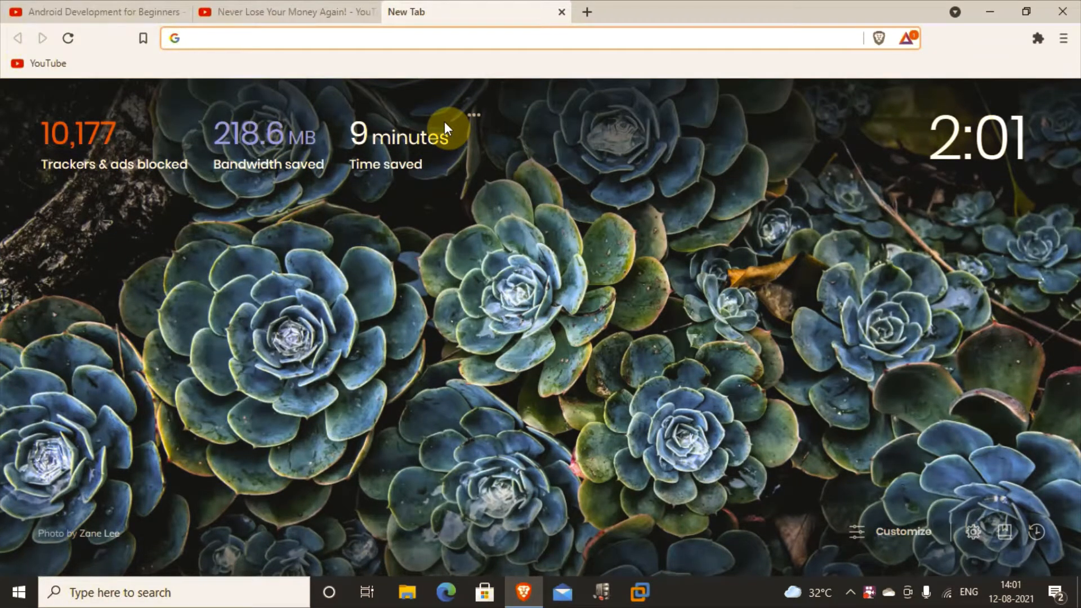
type("vmwa")
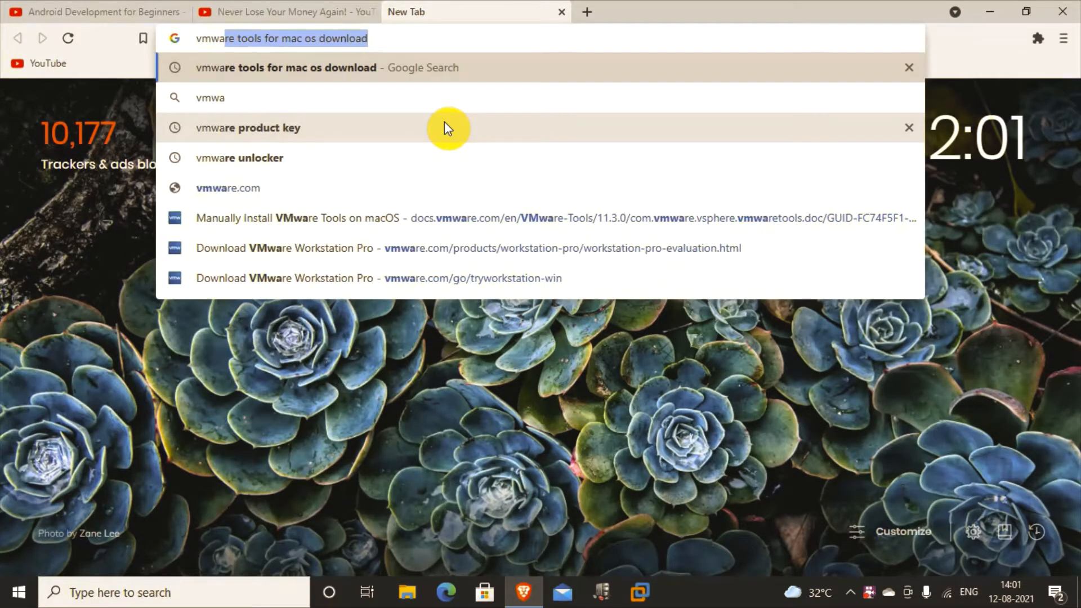
type("re")
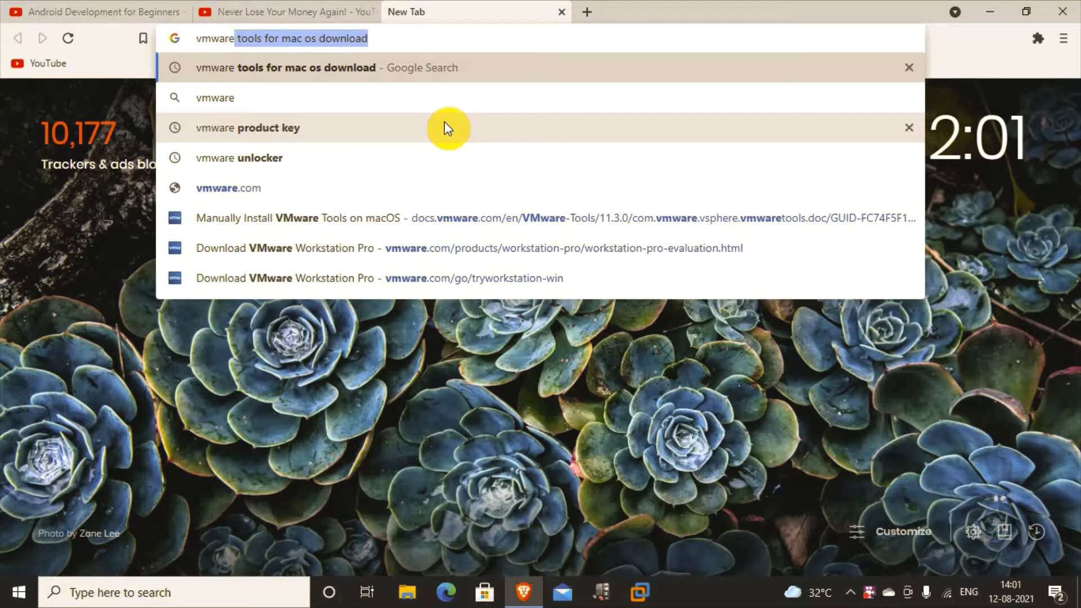
key("BackSpace")
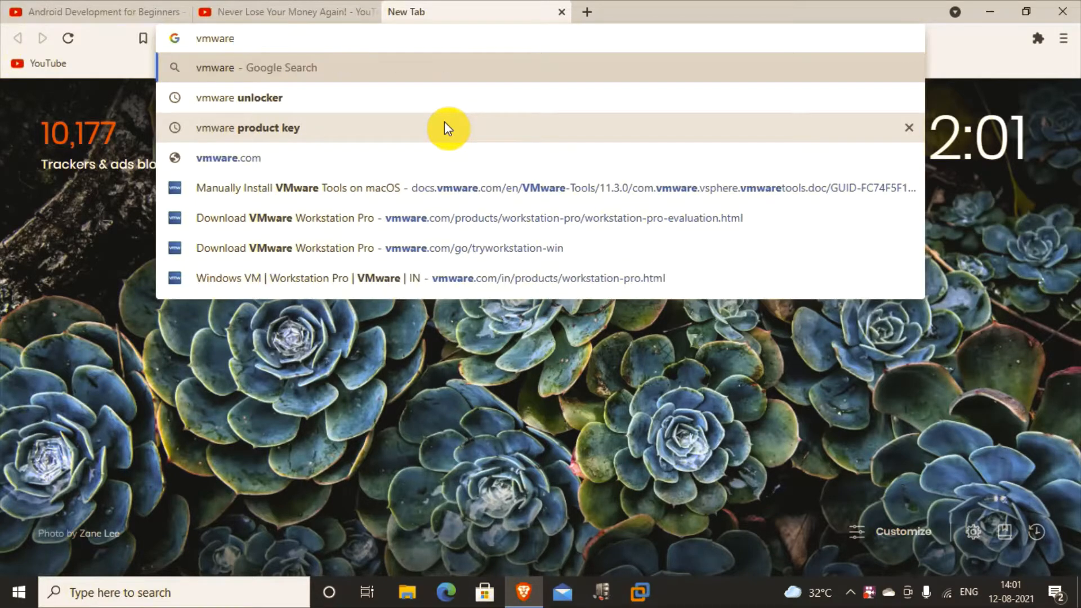
type("w")
key("Down")
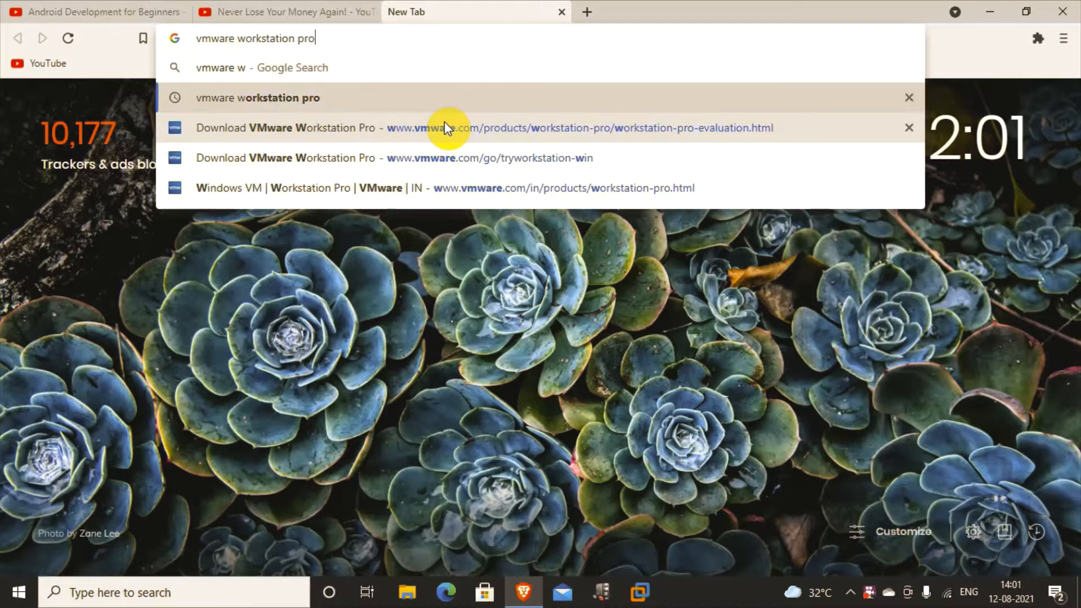
key("Return")
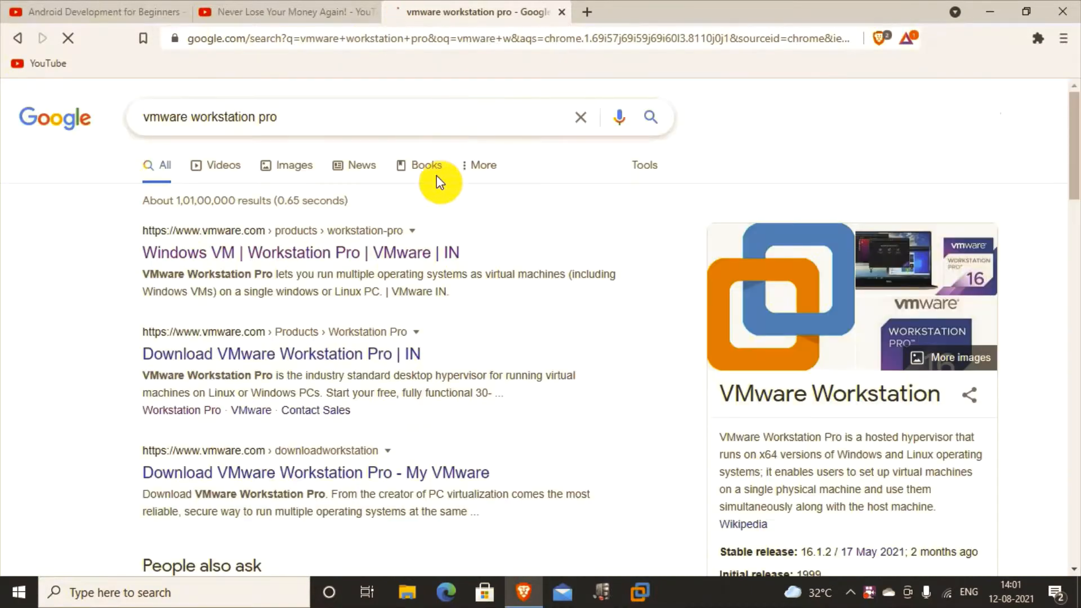
left_click(401, 251)
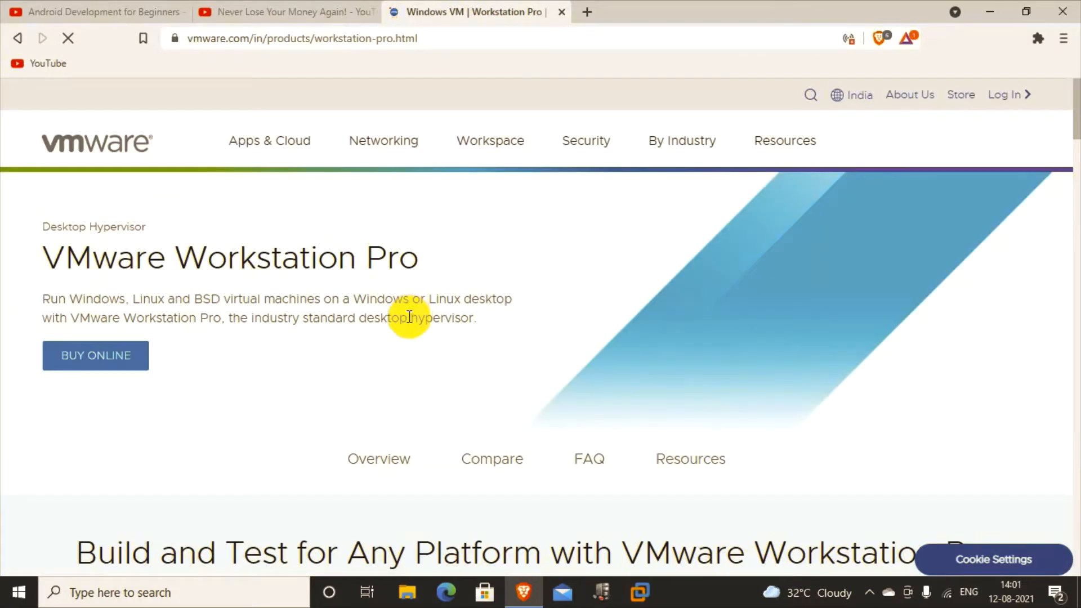
Step: Open the Workstation Pro trial download page and scroll to the Windows and Linux download cards
scroll(415, 338, "down", 10)
scroll(415, 343, "up", 10)
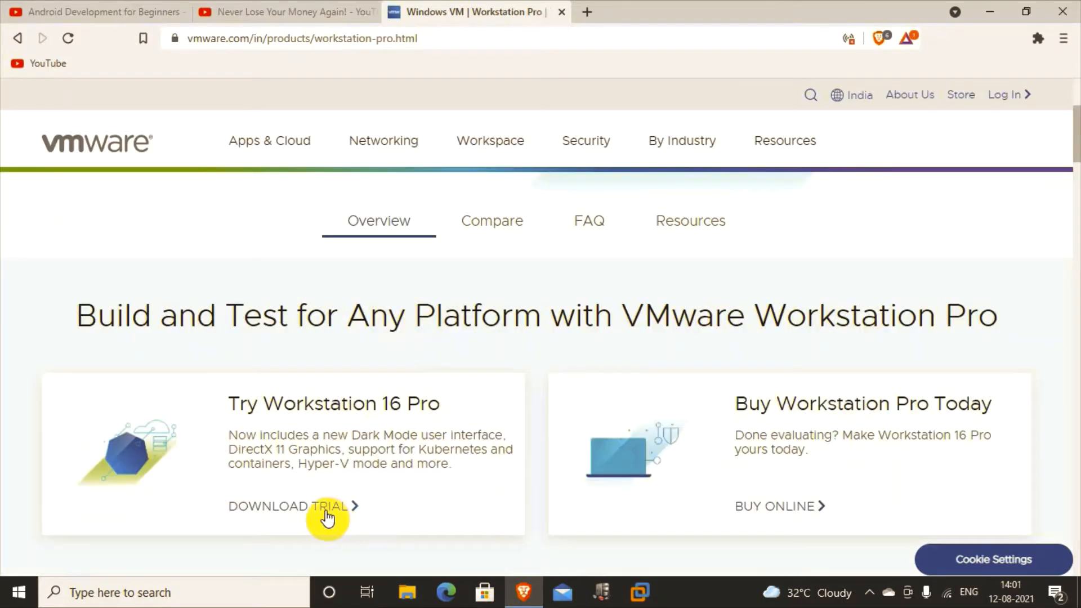
left_click(320, 507)
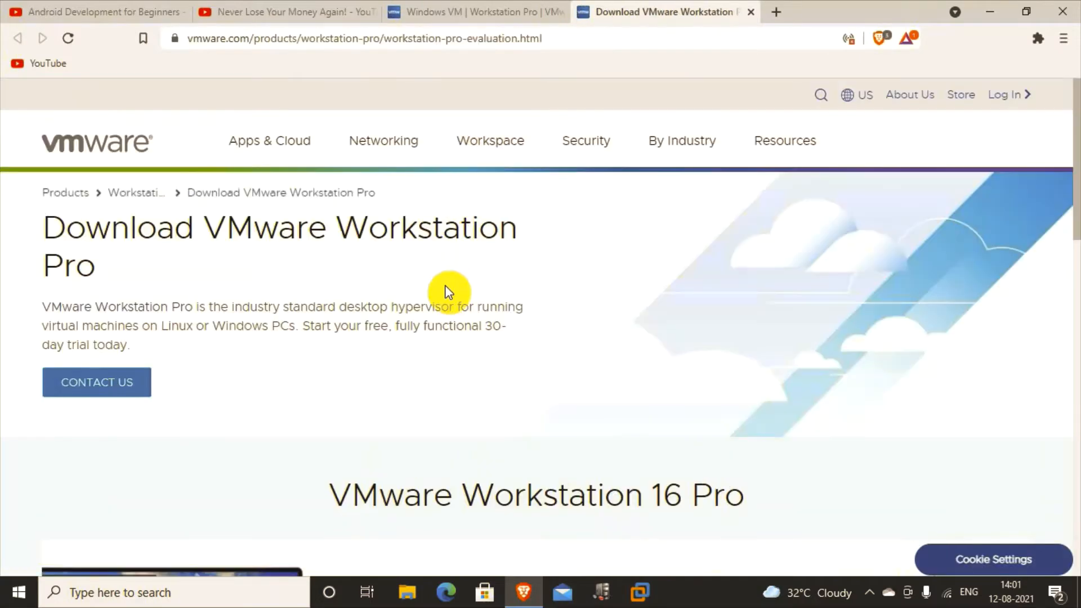
scroll(447, 292, "down", 8)
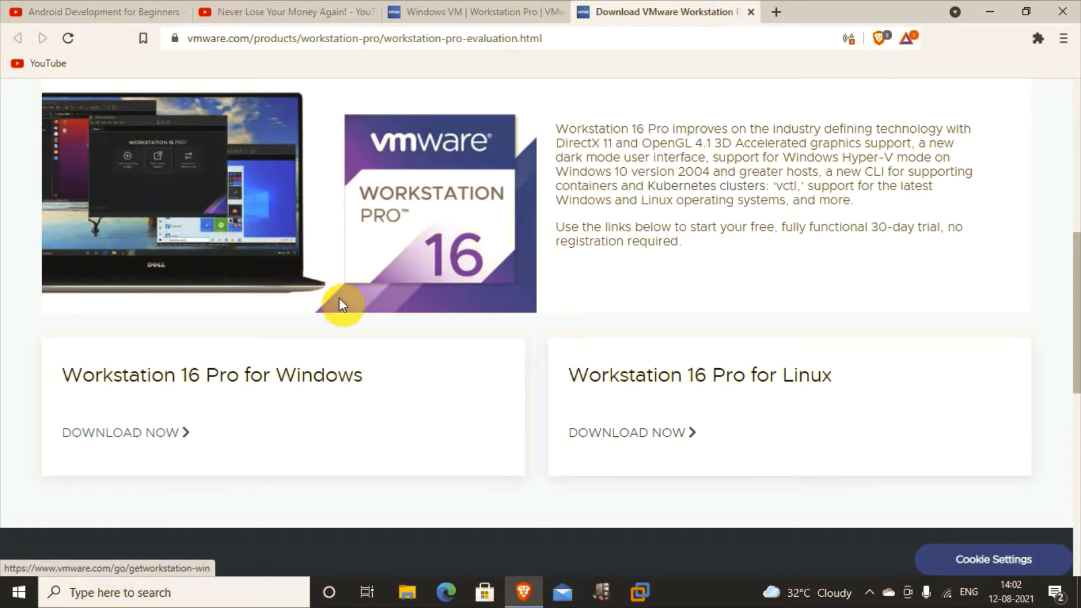
Step: Close the VMware tabs, search for vmware unlocker and open the paolo-projects/unlocker GitHub repository
left_click(776, 11)
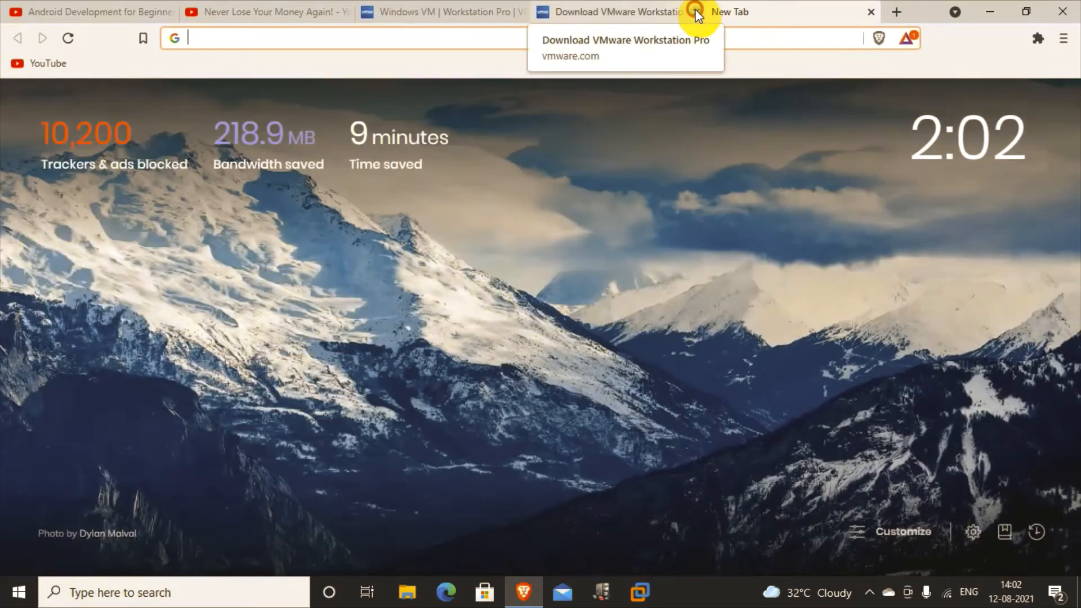
left_click(697, 12)
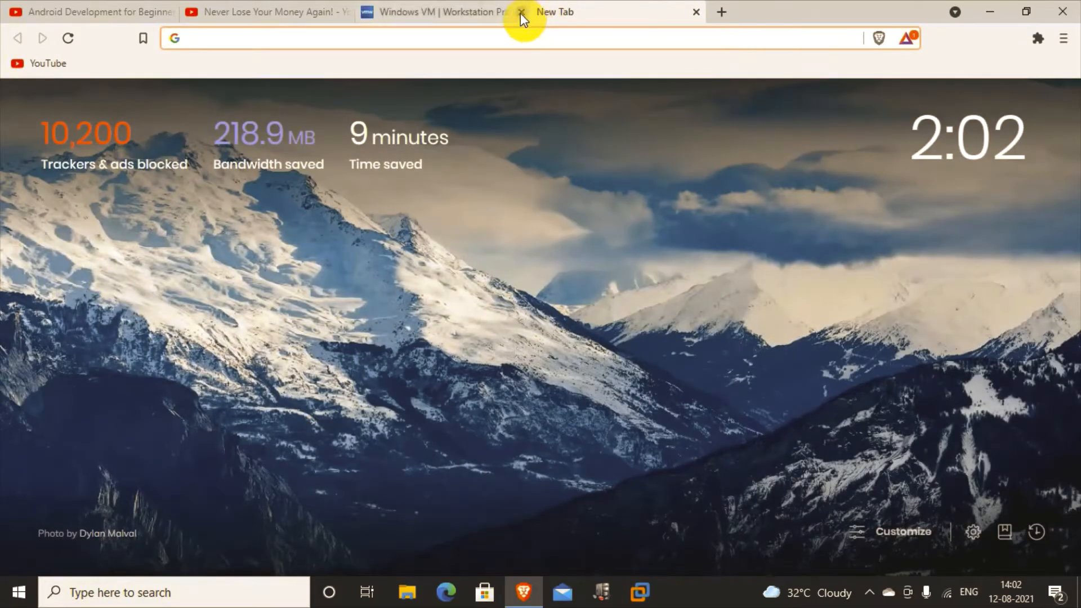
left_click(521, 12)
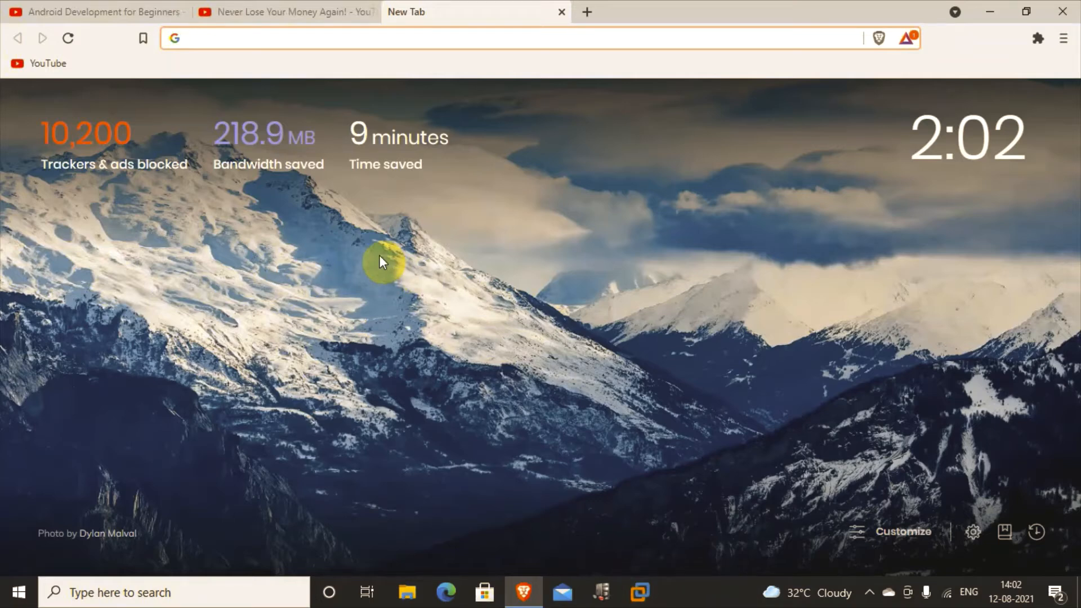
type("vm")
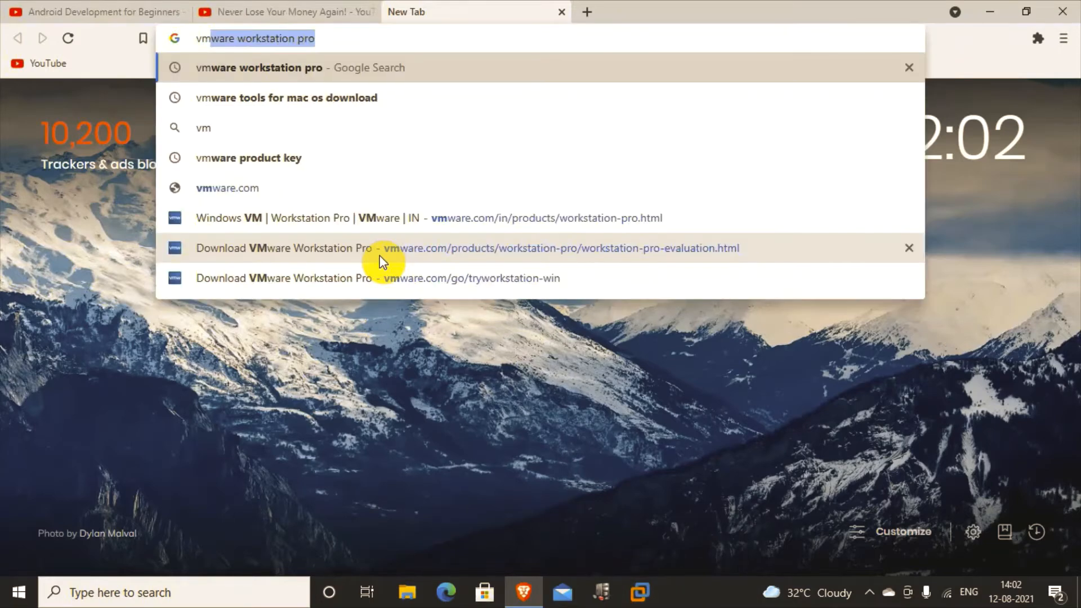
type("wa")
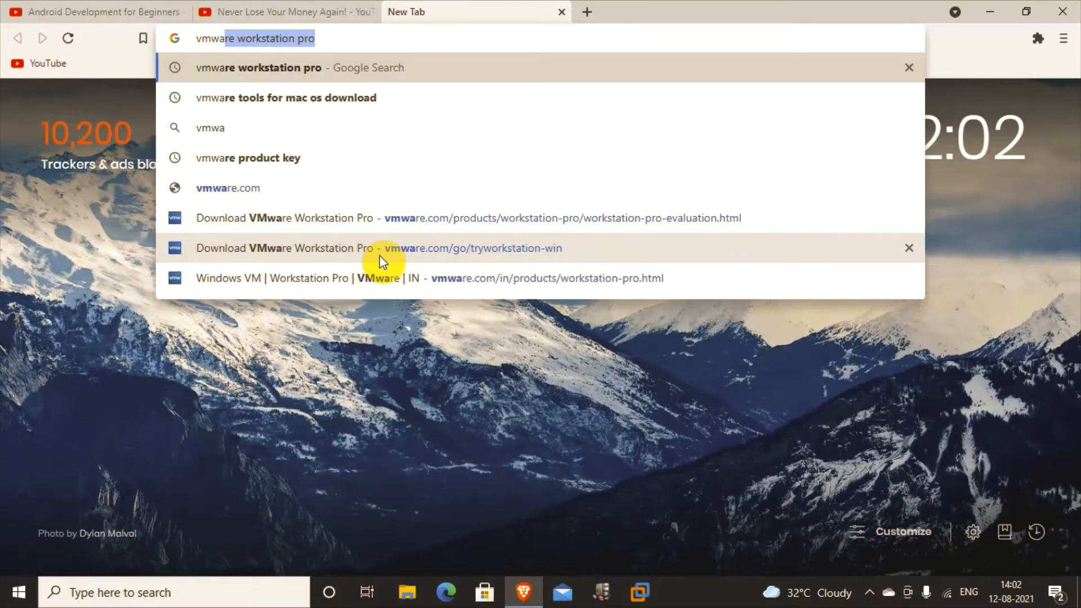
type("re unlocker")
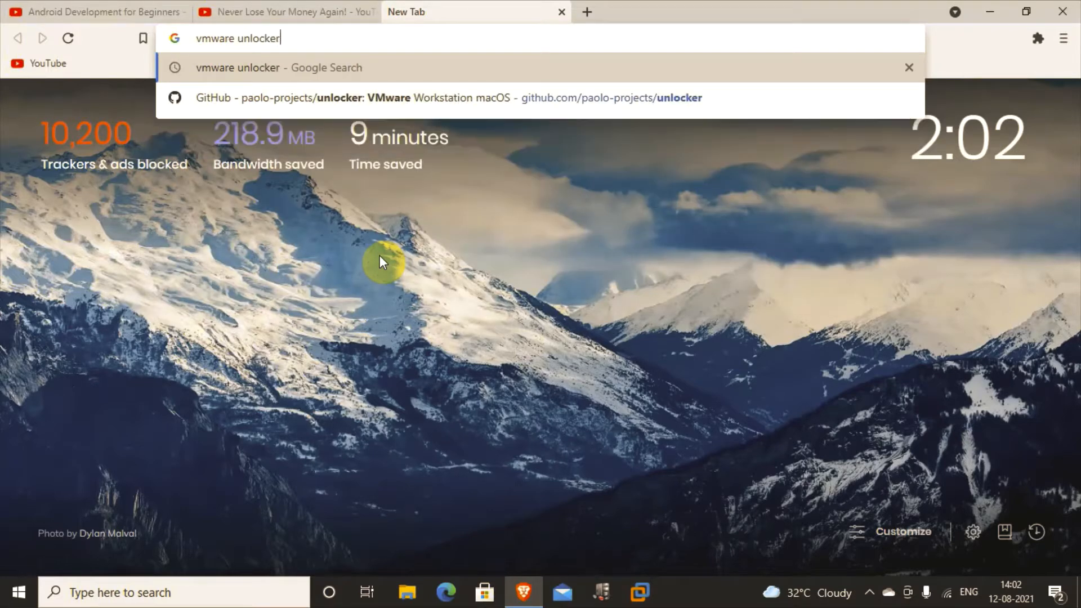
key("Return")
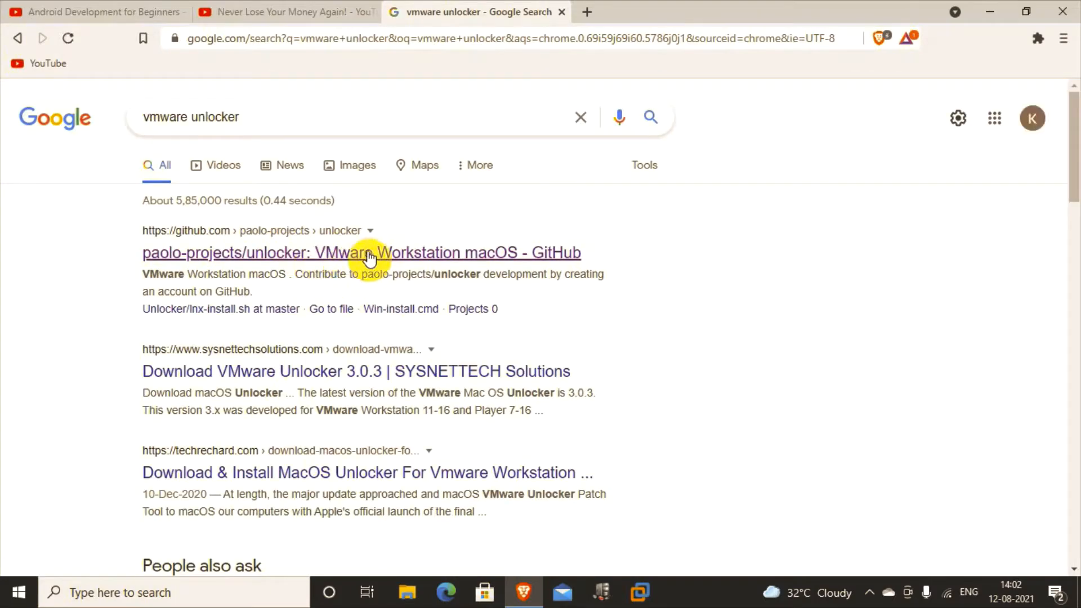
left_click(377, 256)
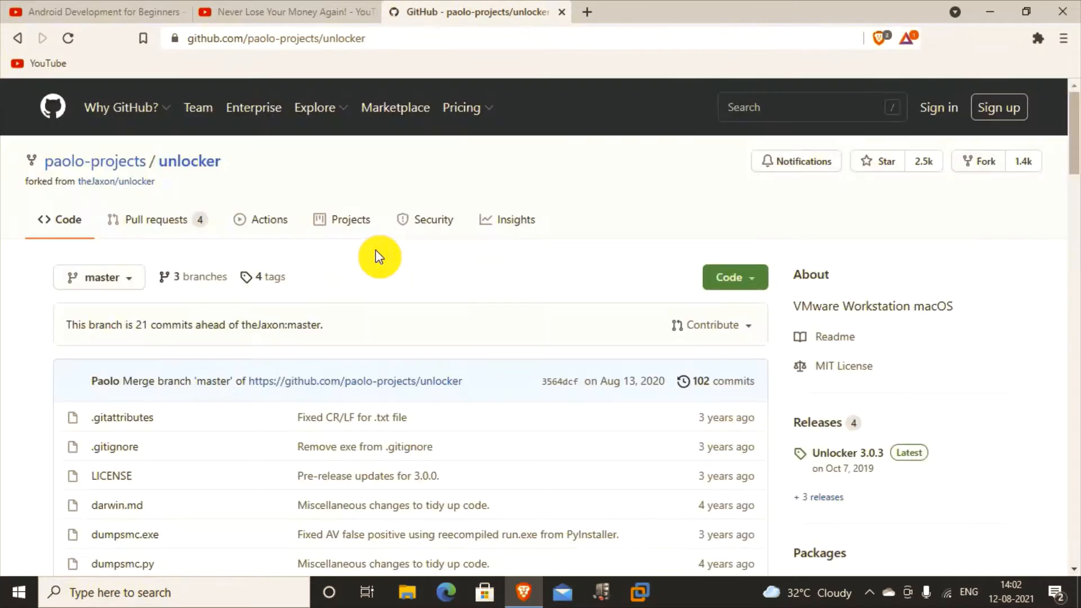
Step: Download the unlocker repository as a ZIP file (unlocker-master_2.zip)
left_click(733, 277)
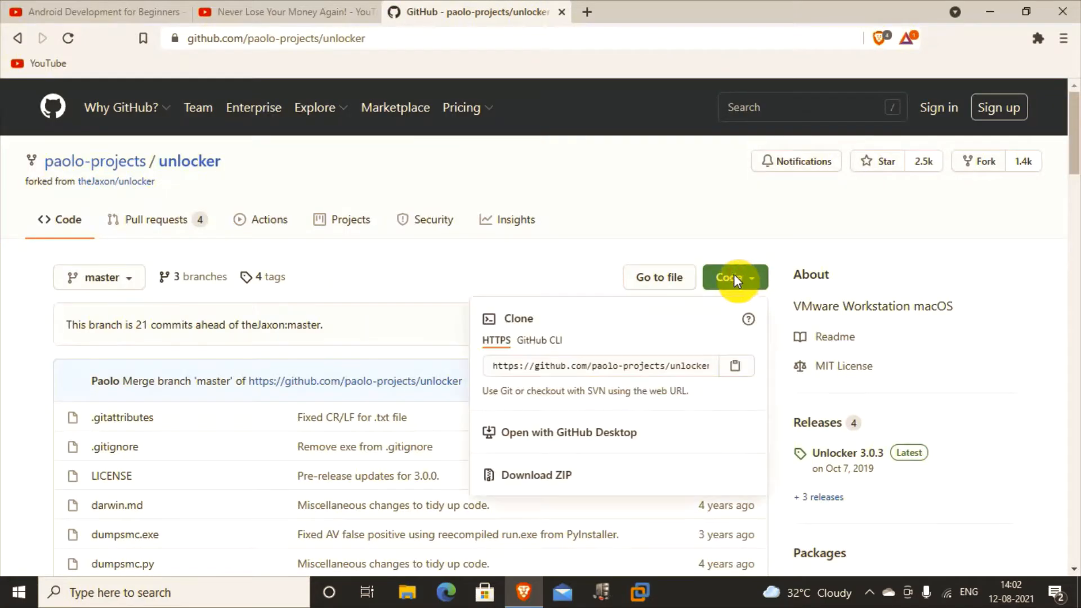
left_click(583, 474)
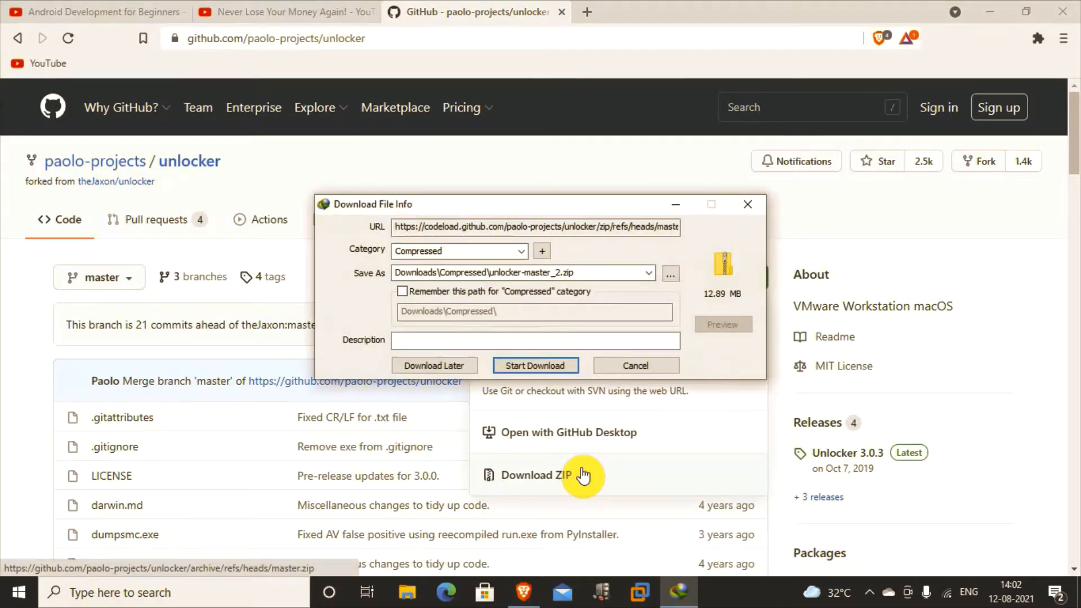
left_click(526, 365)
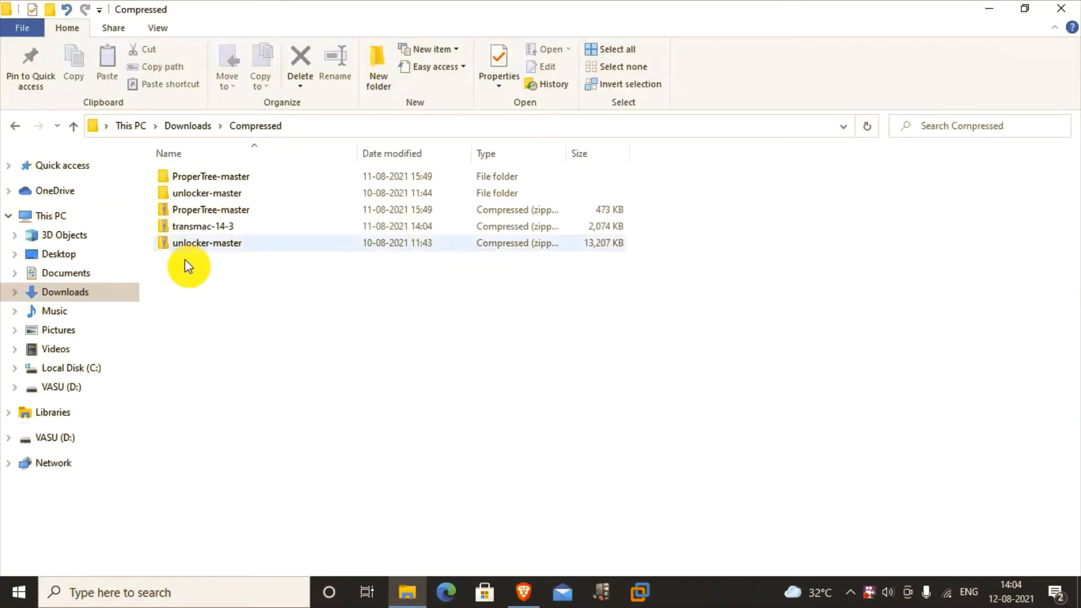
Step: Open the extracted unlocker-master folder and its inner unlocker-master subfolder
left_click(230, 246)
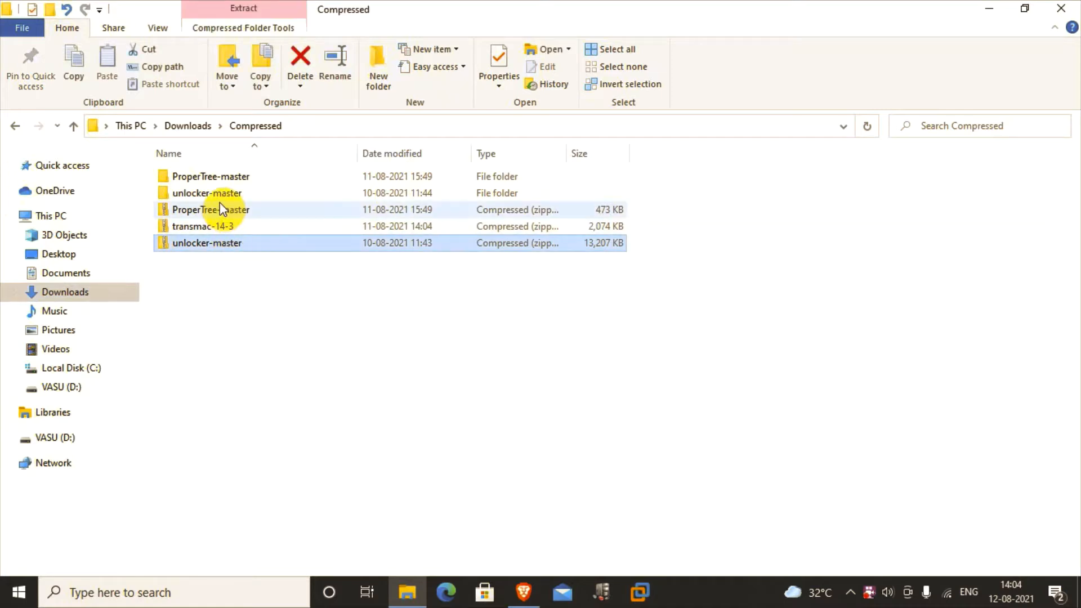
left_click(211, 190)
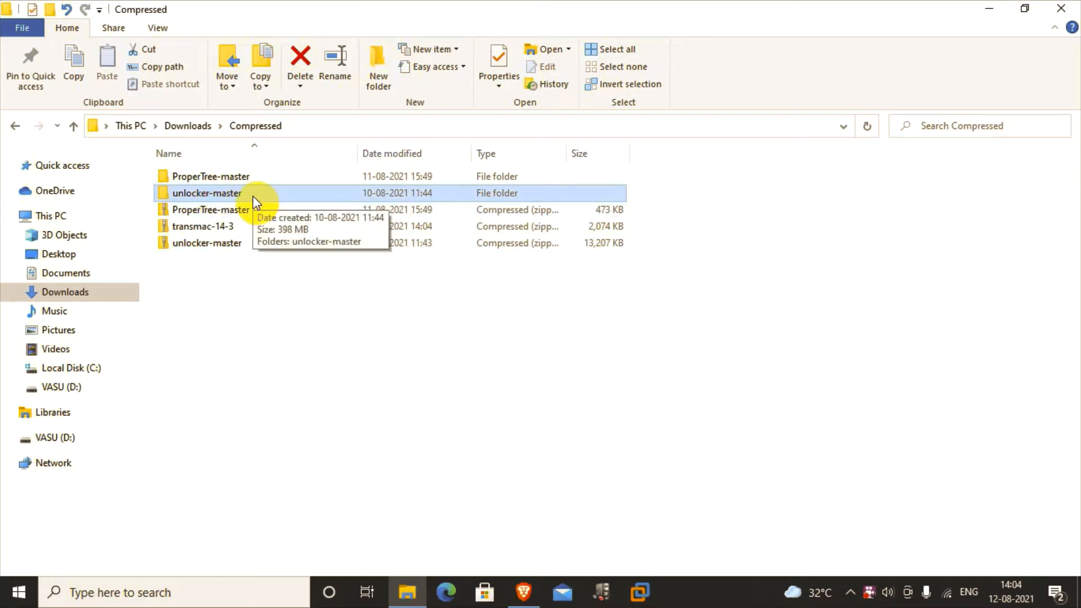
double_click(252, 196)
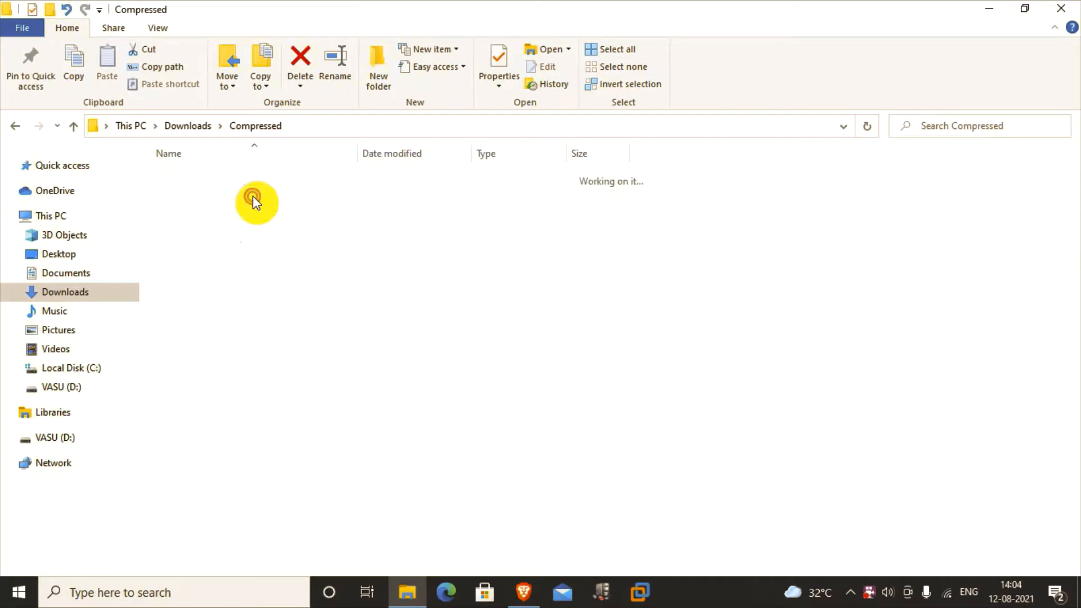
double_click(246, 181)
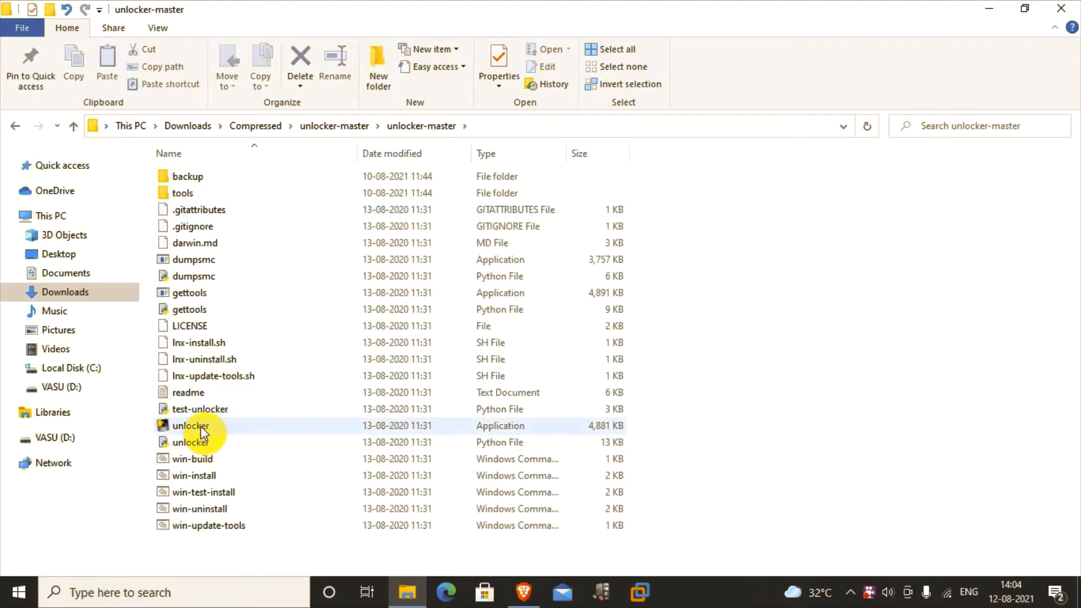
Step: Bring up the win-install script's context menu, then close the unlocker-master window
left_click(213, 477)
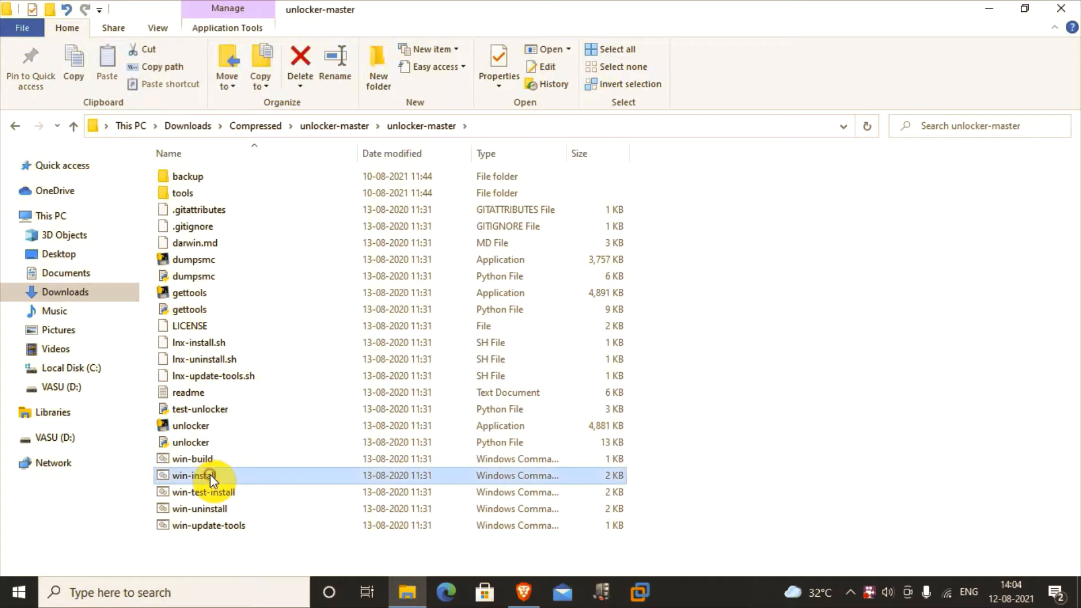
right_click(269, 474)
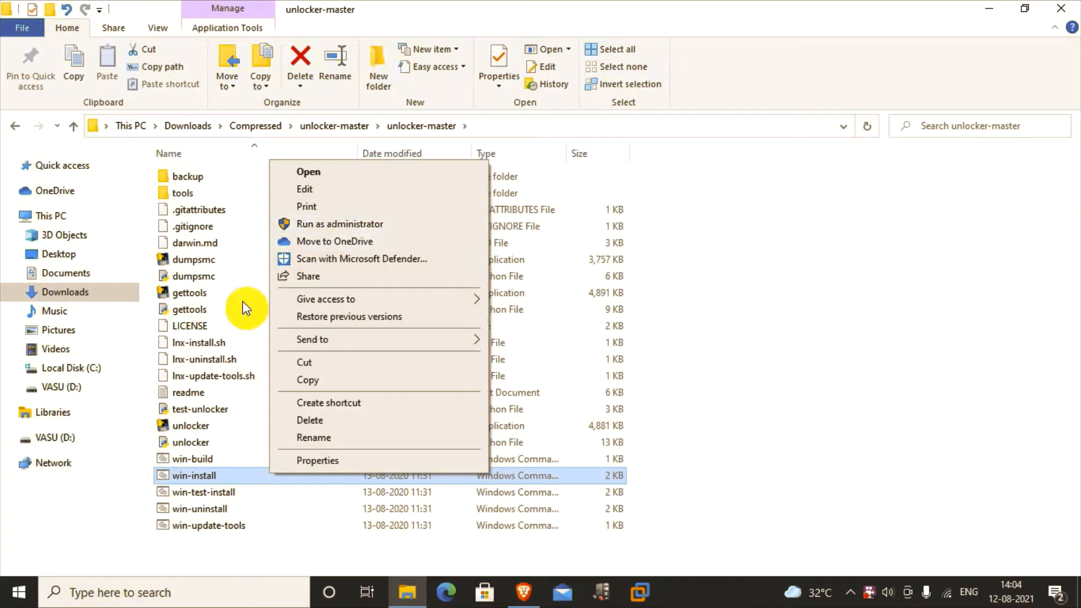
left_click(207, 336)
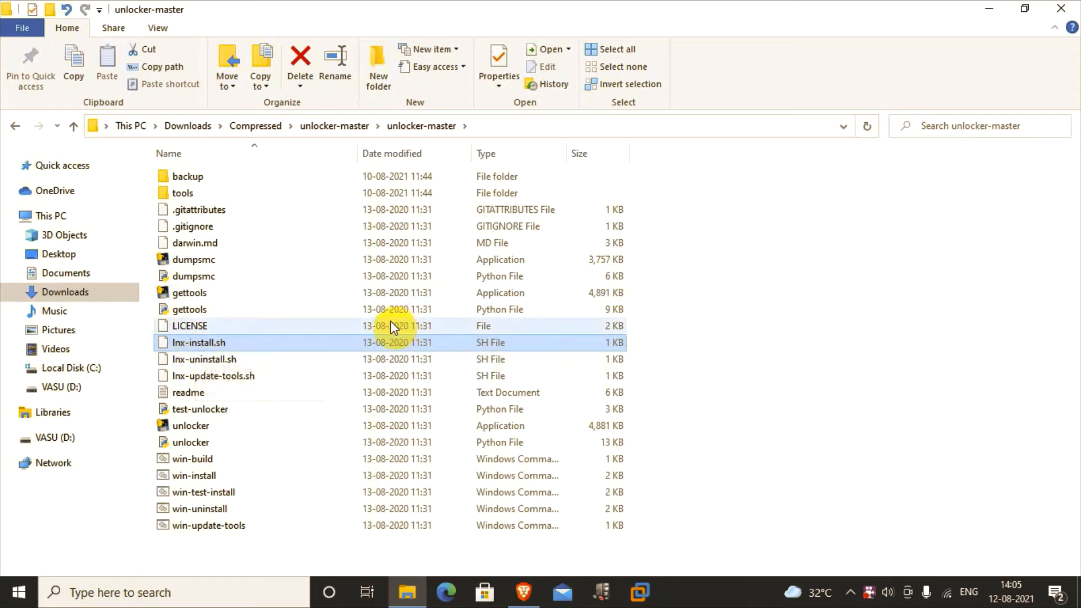
left_click(221, 477)
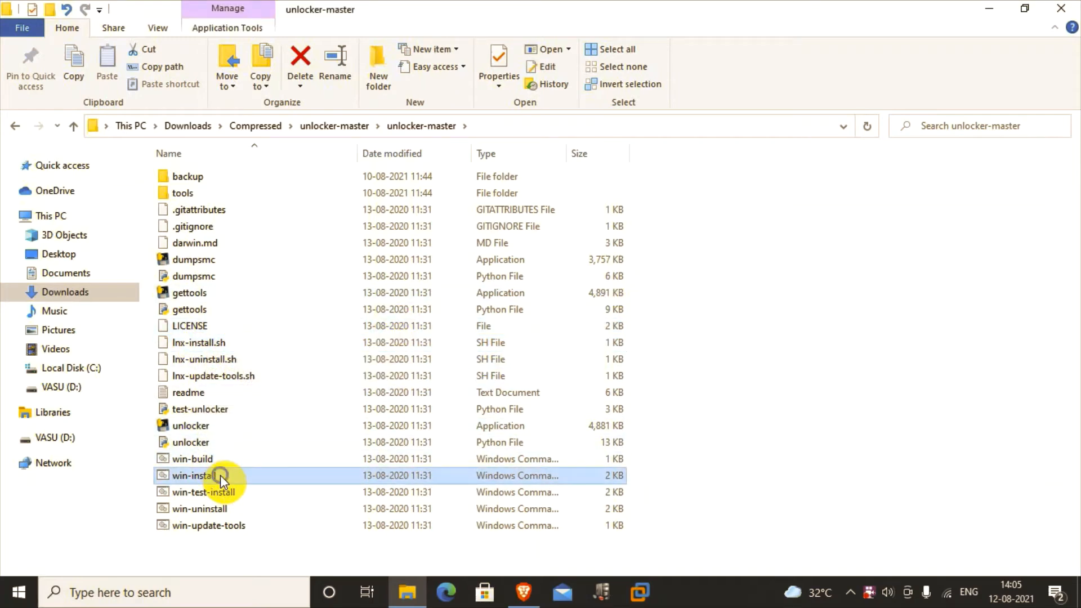
right_click(221, 476)
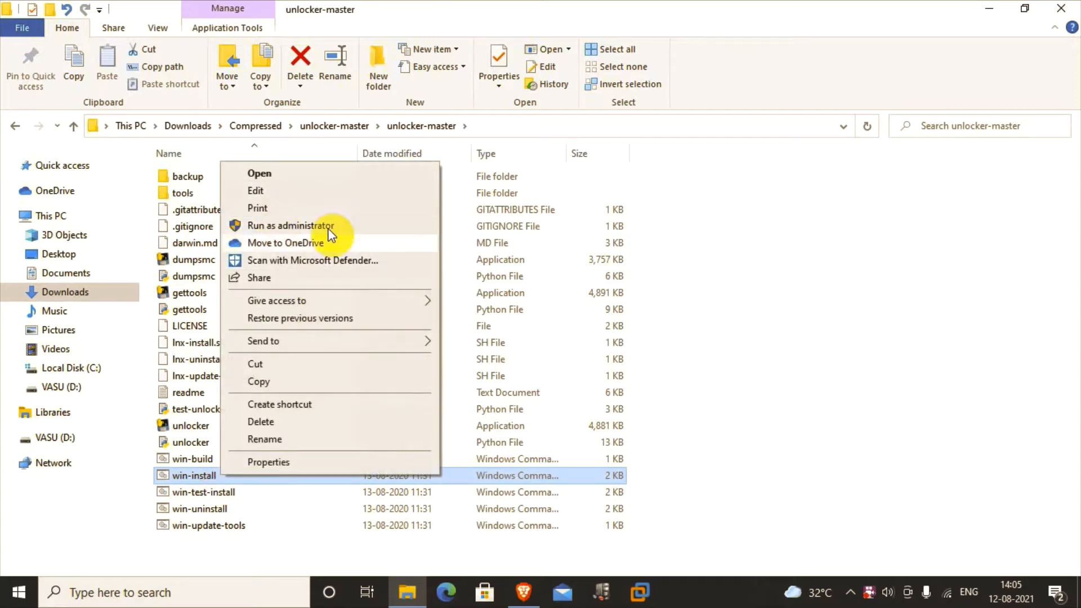
left_click(531, 394)
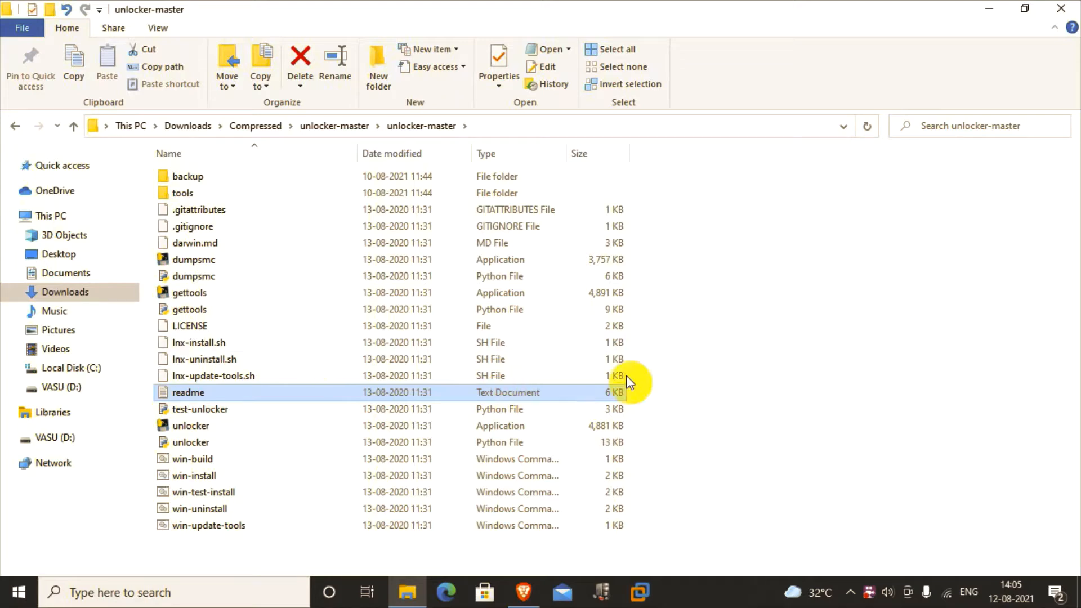
left_click(1062, 8)
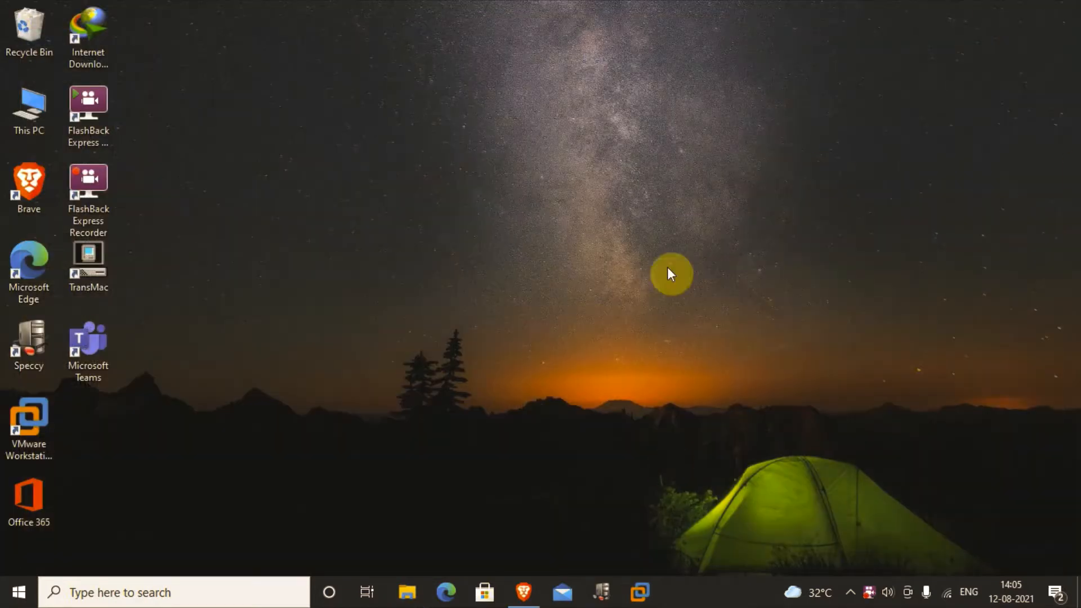
Step: Start a typical new virtual machine using the macOS Catalina 10.15.5 ISO as the installer disc
left_click(640, 603)
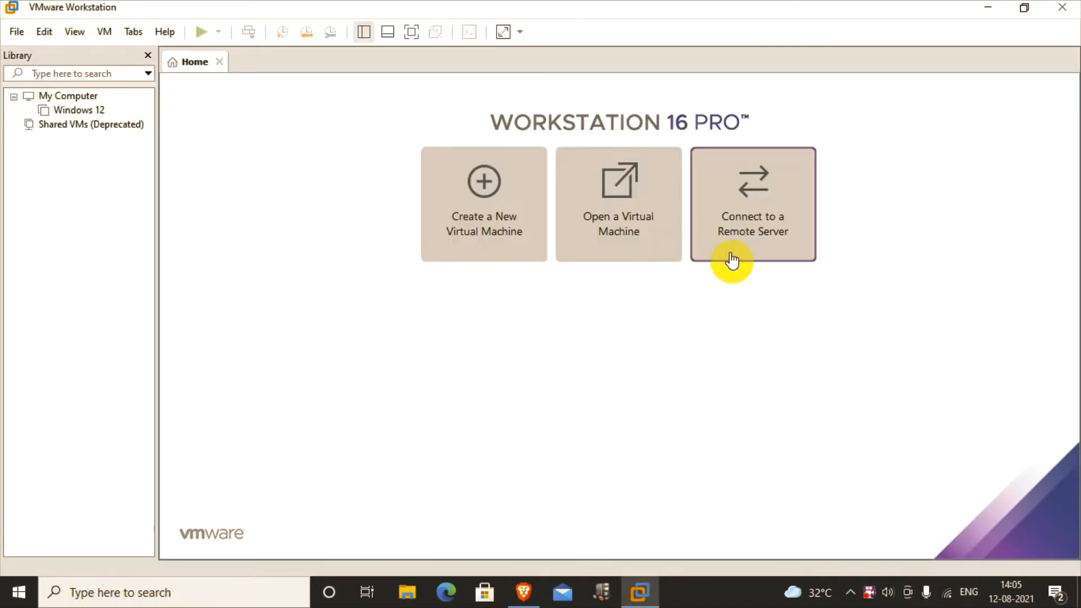
left_click(472, 225)
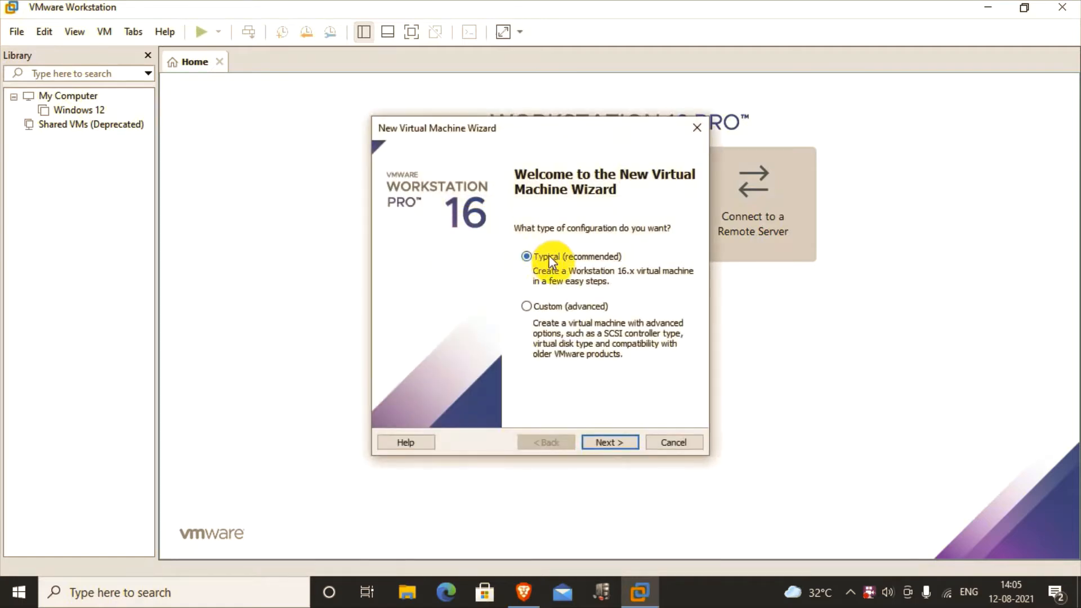
left_click(611, 441)
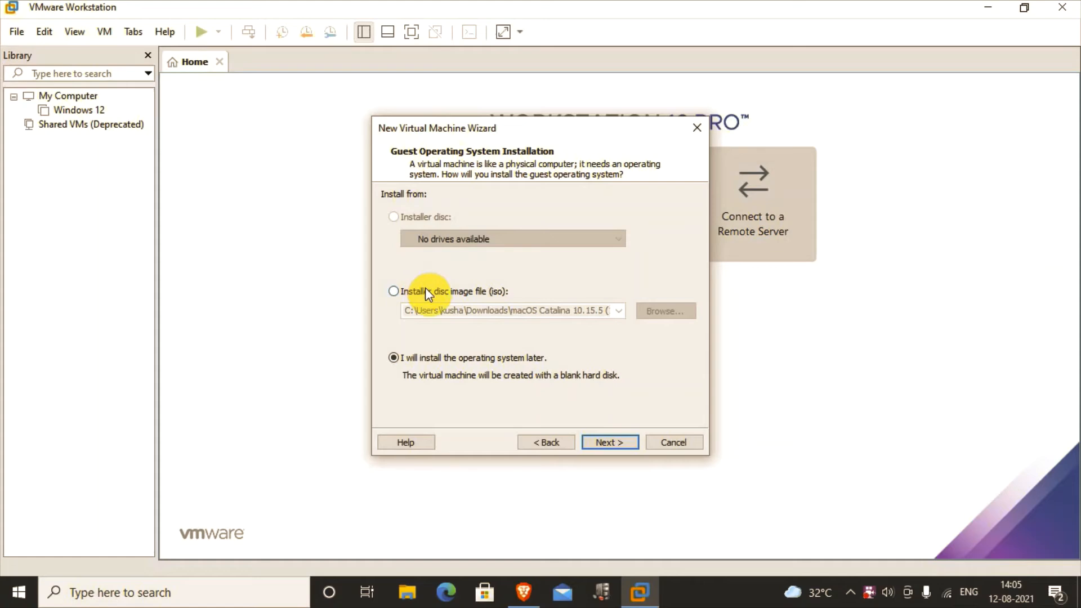
left_click(439, 292)
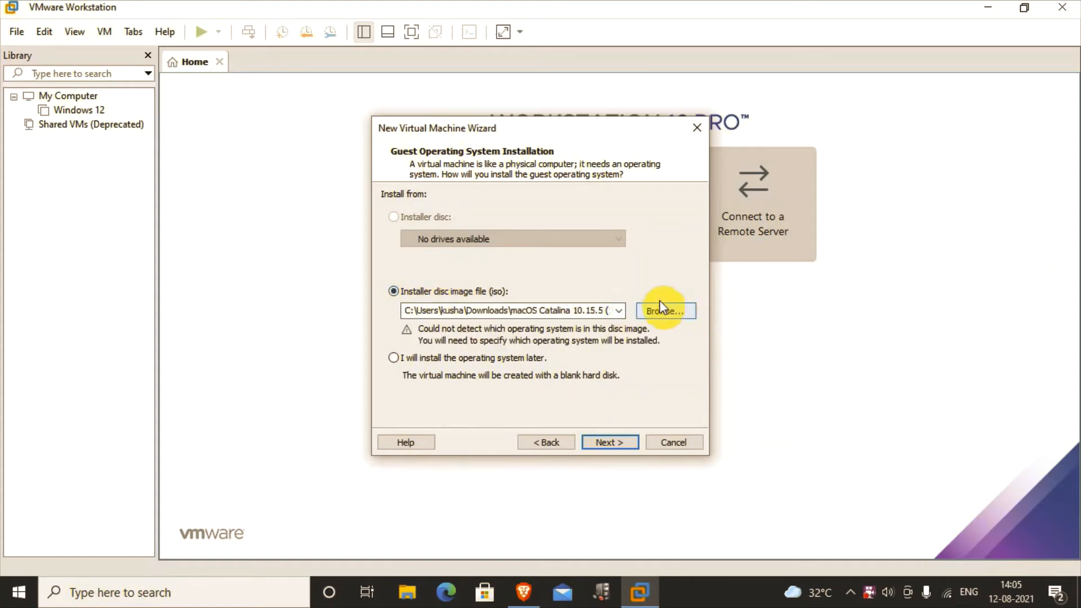
left_click(592, 310)
left_click(591, 309)
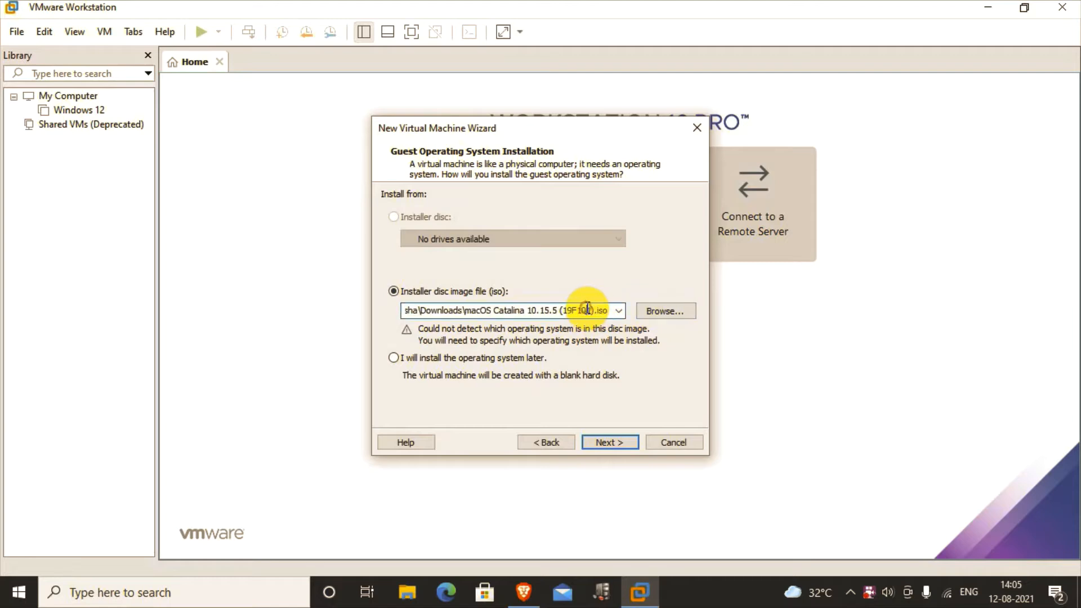
left_click(616, 445)
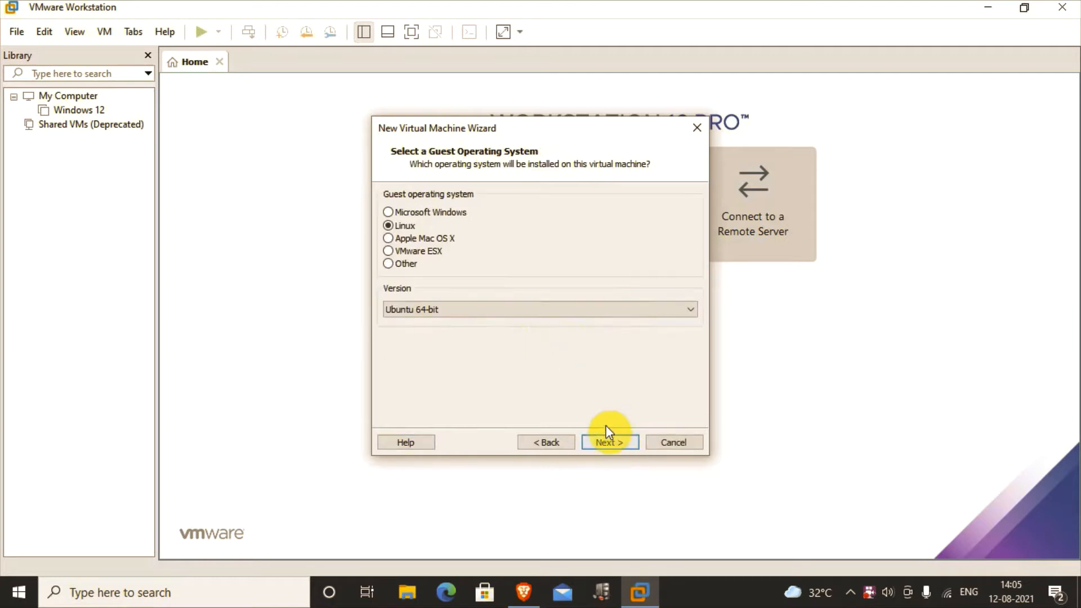
Step: Set the guest operating system to Apple Mac OS X, version macOS 10.15
left_click(414, 243)
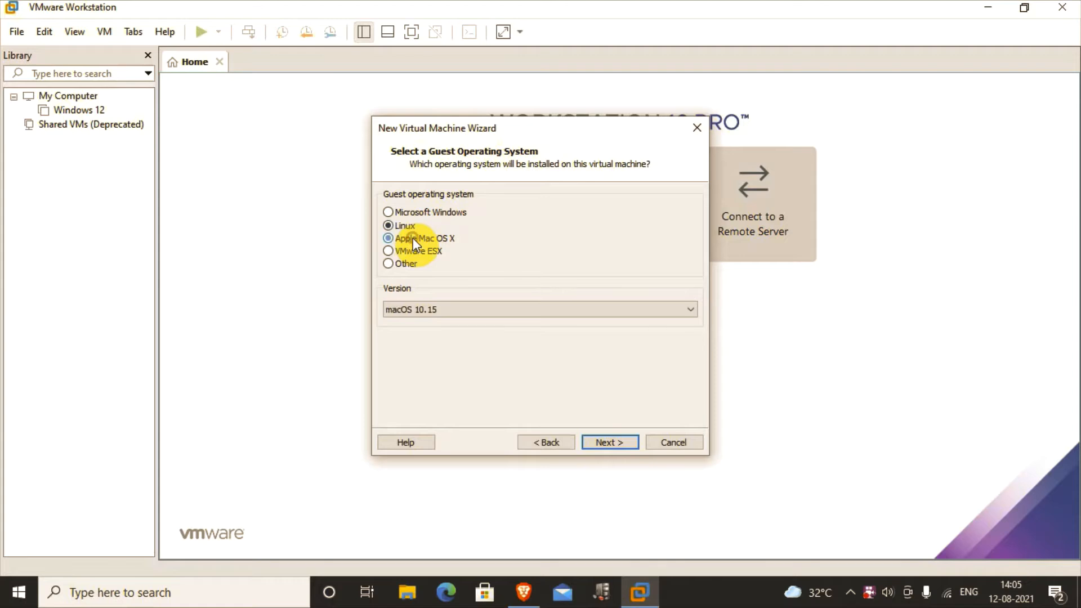
left_click(437, 314)
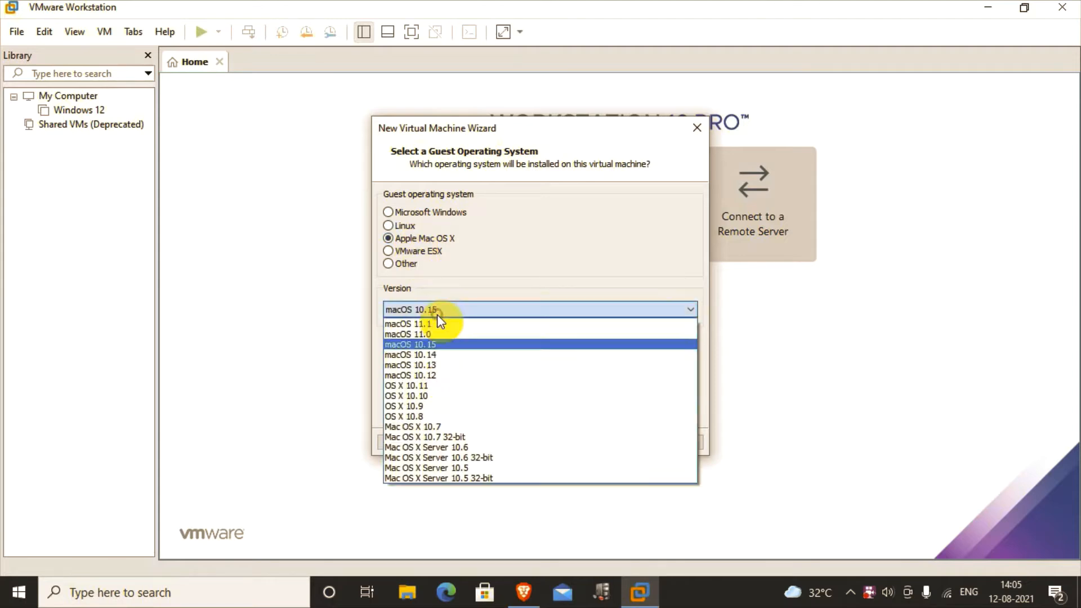
left_click(441, 345)
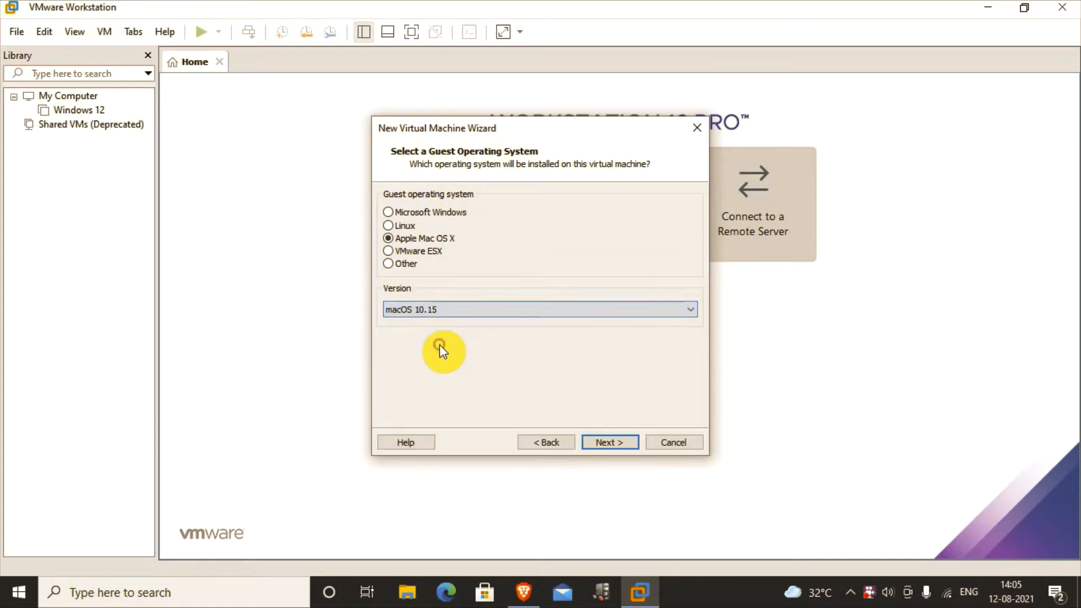
left_click(622, 442)
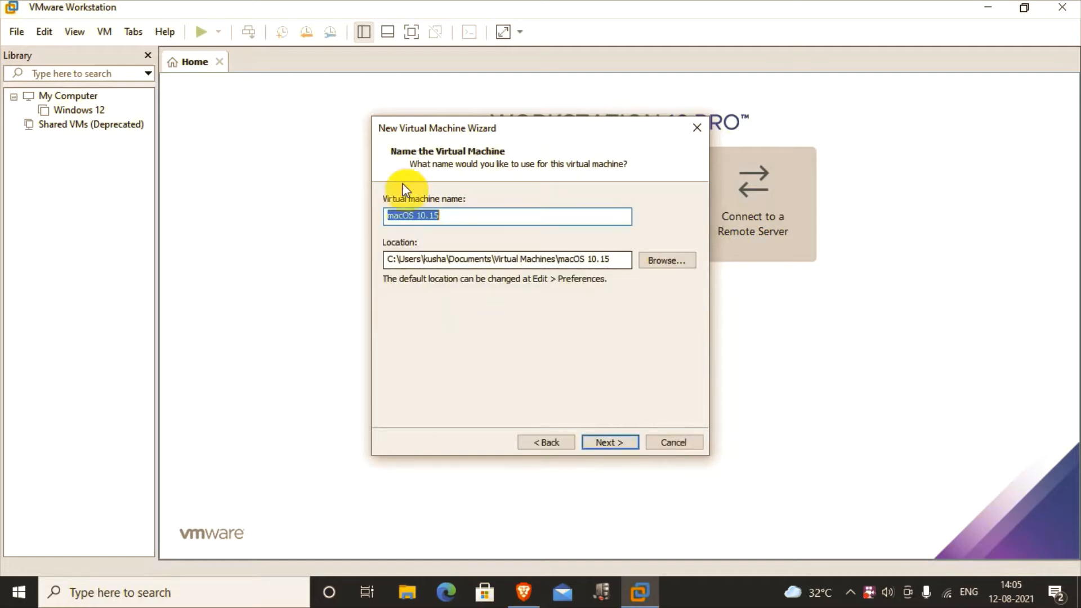
Step: Enter 'Mac Os X' as the VM name and set a 200 GB virtual disk stored as a single file
type("M")
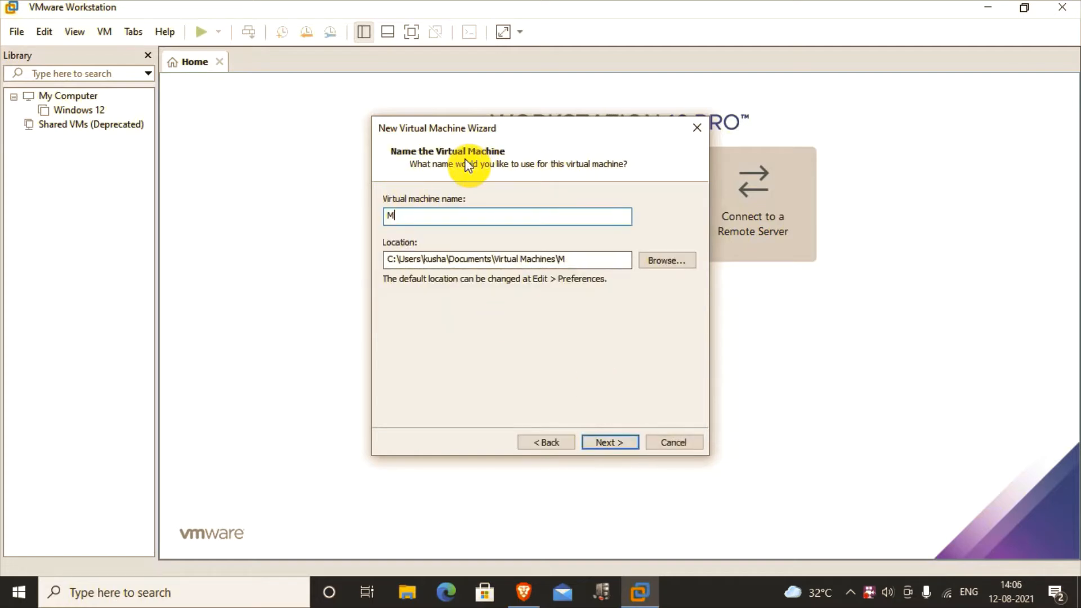
type("ac Os X")
left_click(595, 439)
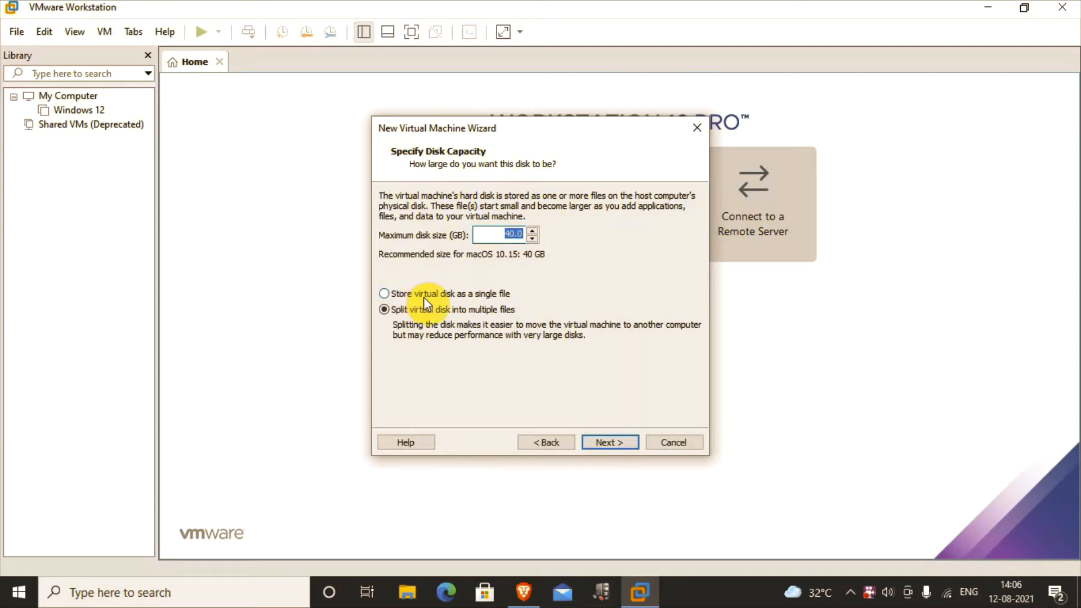
left_click(424, 295)
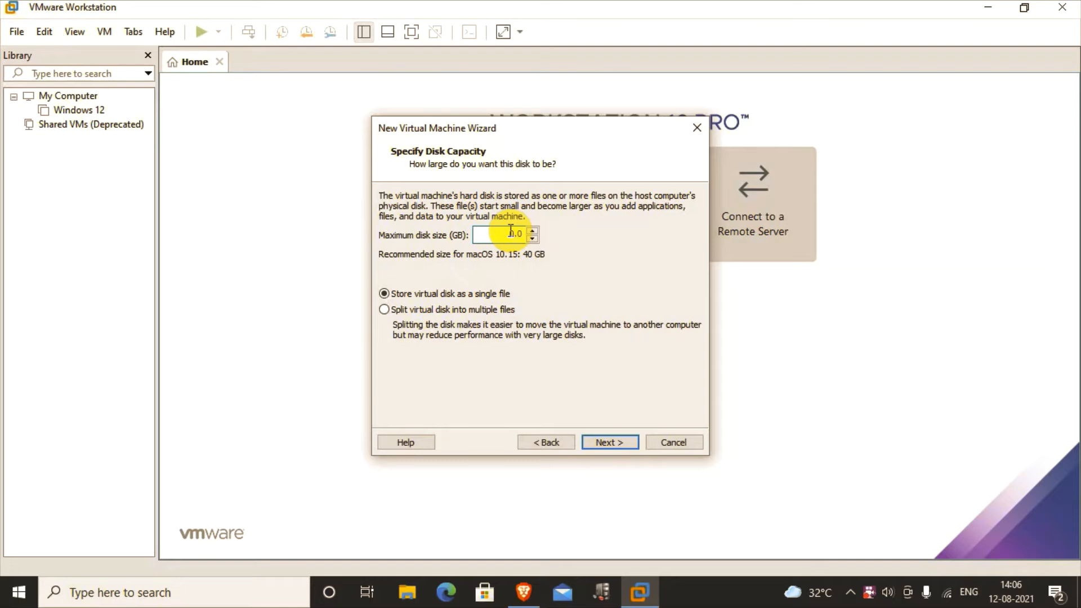
type("200")
left_click(610, 442)
Step: Set 4 cores per processor under Customize Hardware and finish the wizard, creating the Mac Os X VM
left_click(462, 353)
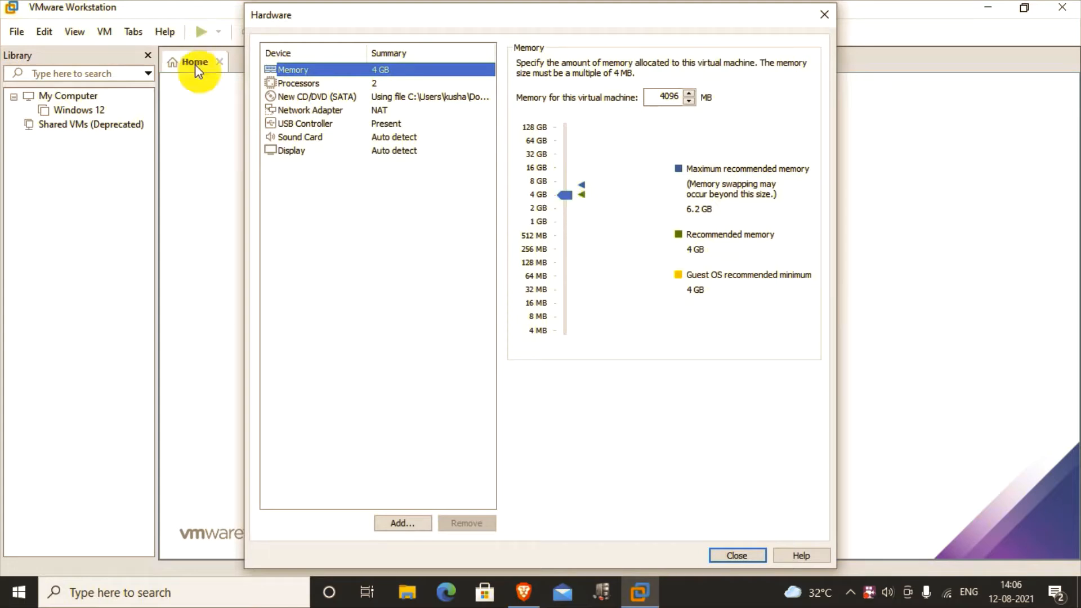
left_click(279, 83)
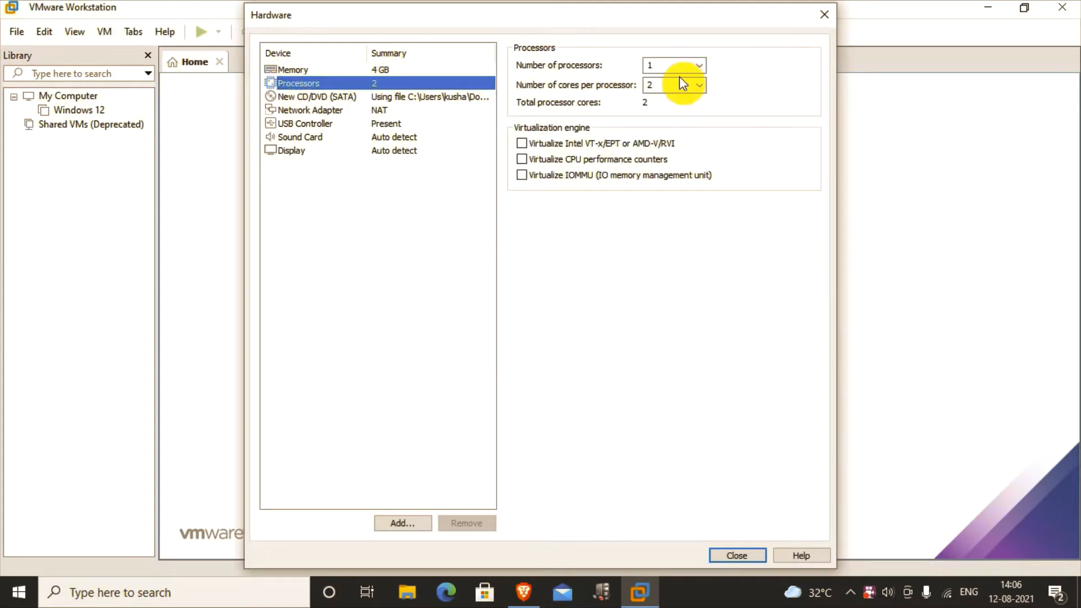
left_click(699, 87)
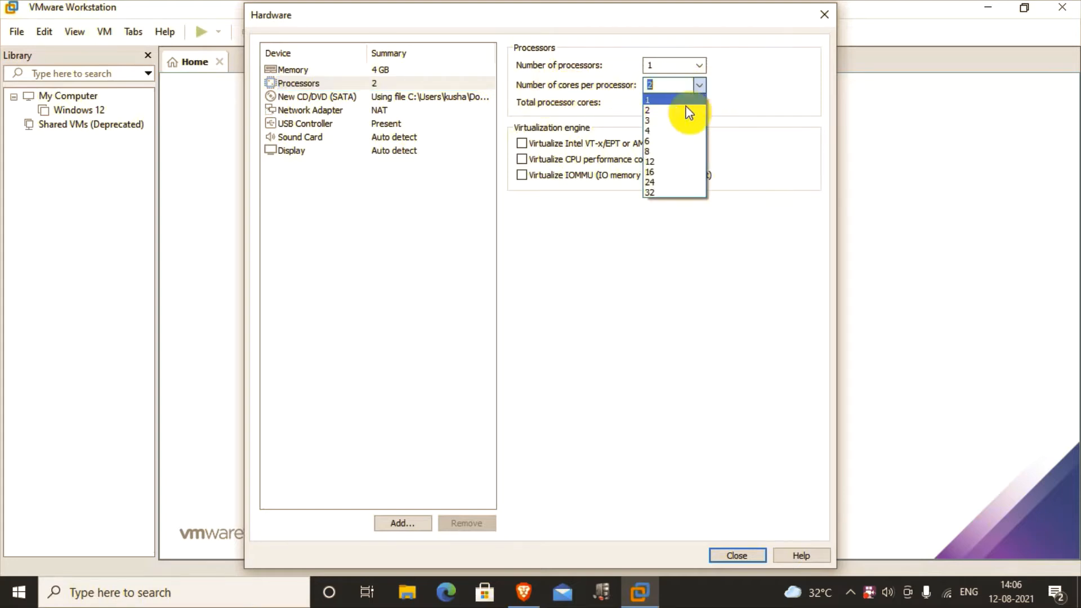
left_click(660, 130)
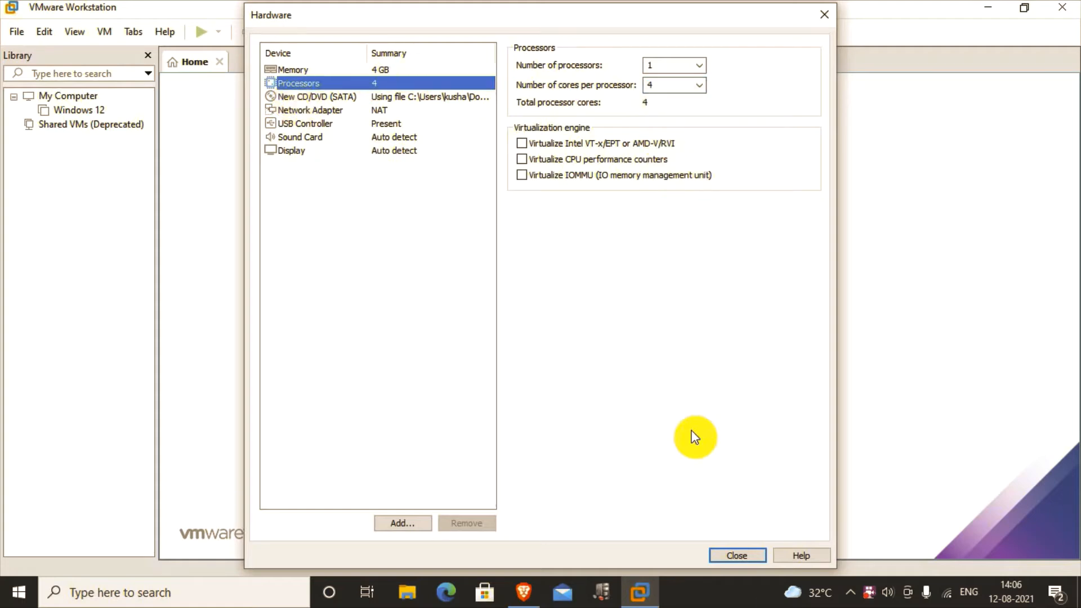
left_click(732, 555)
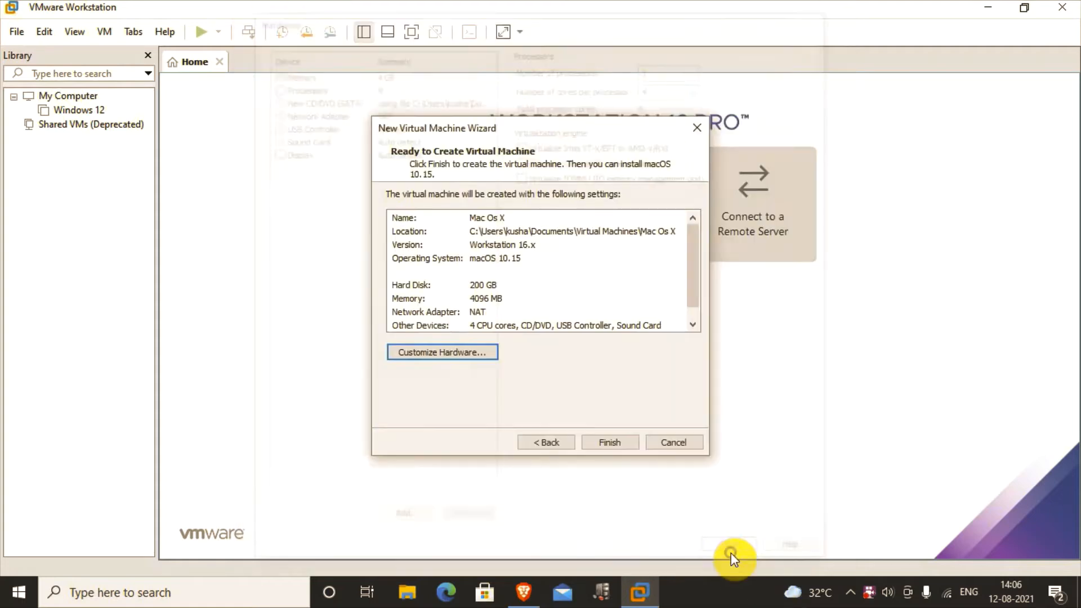
left_click(604, 445)
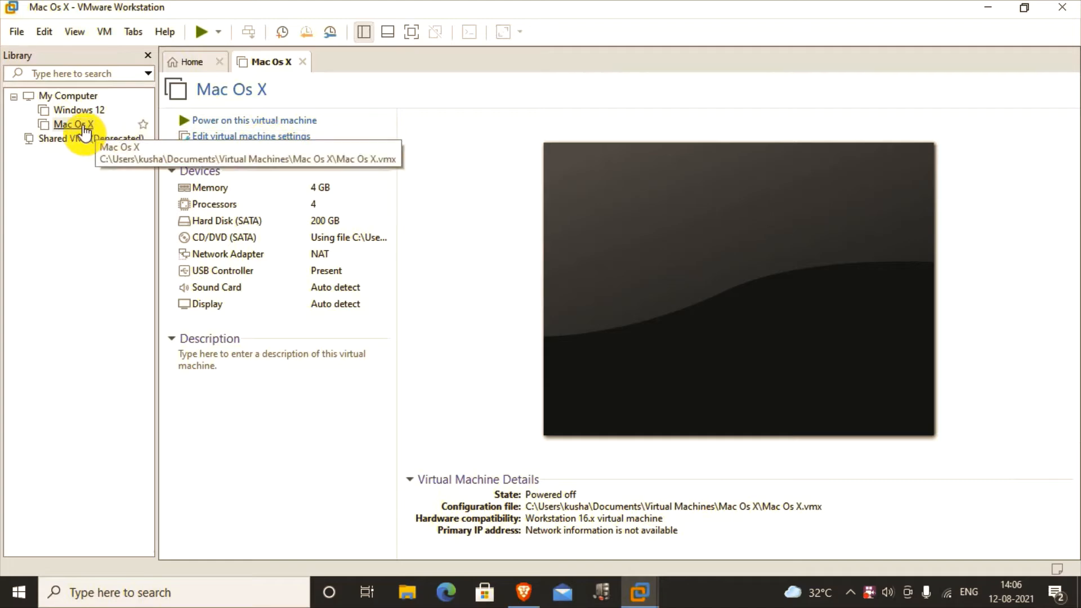
right_click(83, 125)
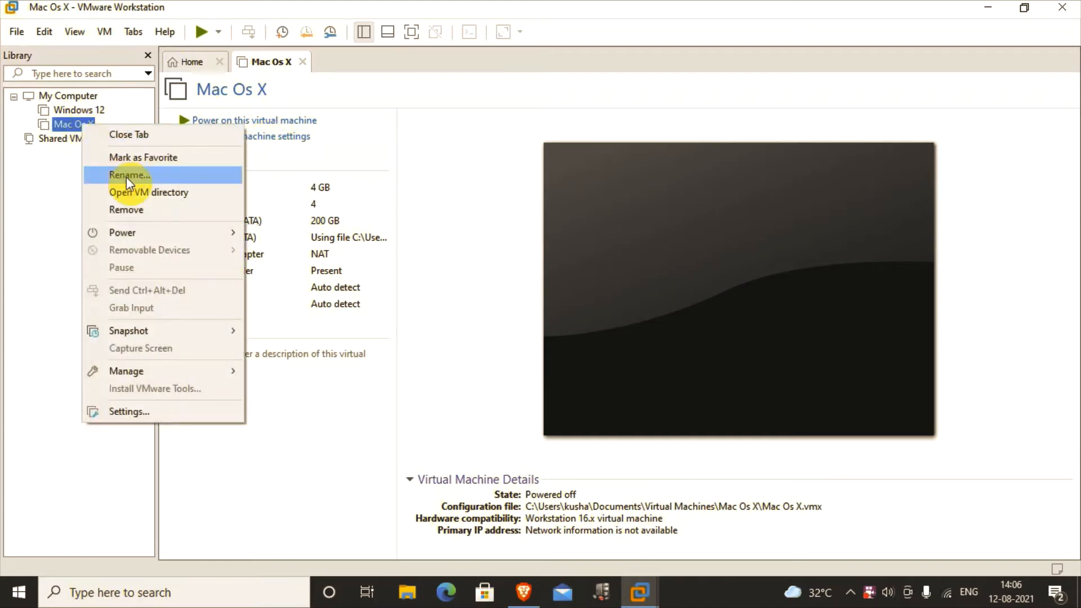
Step: Open the Mac Os X VM directory and open its .vmx file with Notepad
left_click(142, 192)
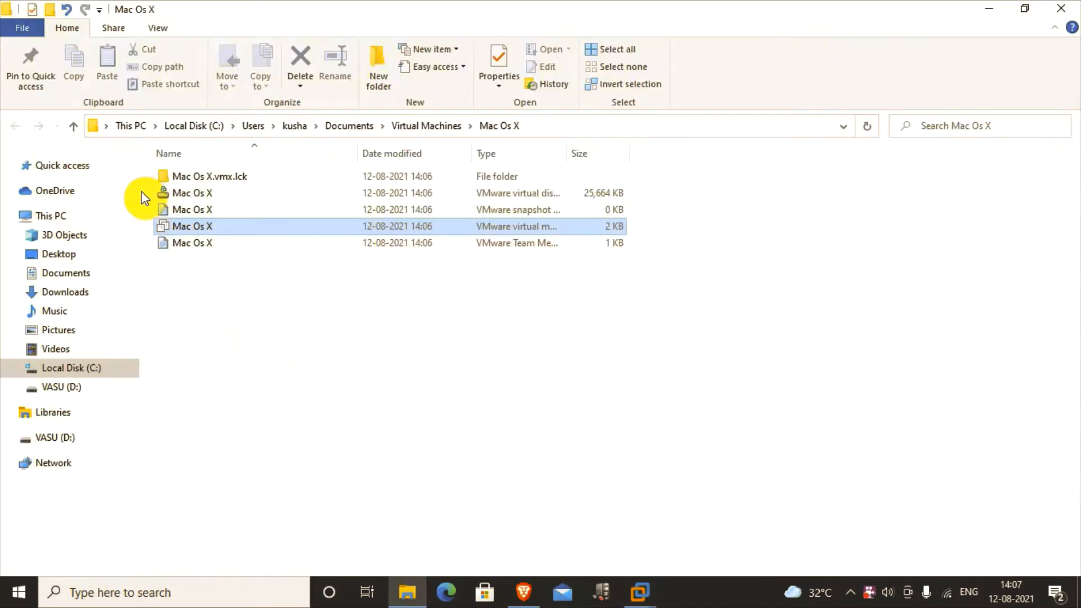
right_click(462, 225)
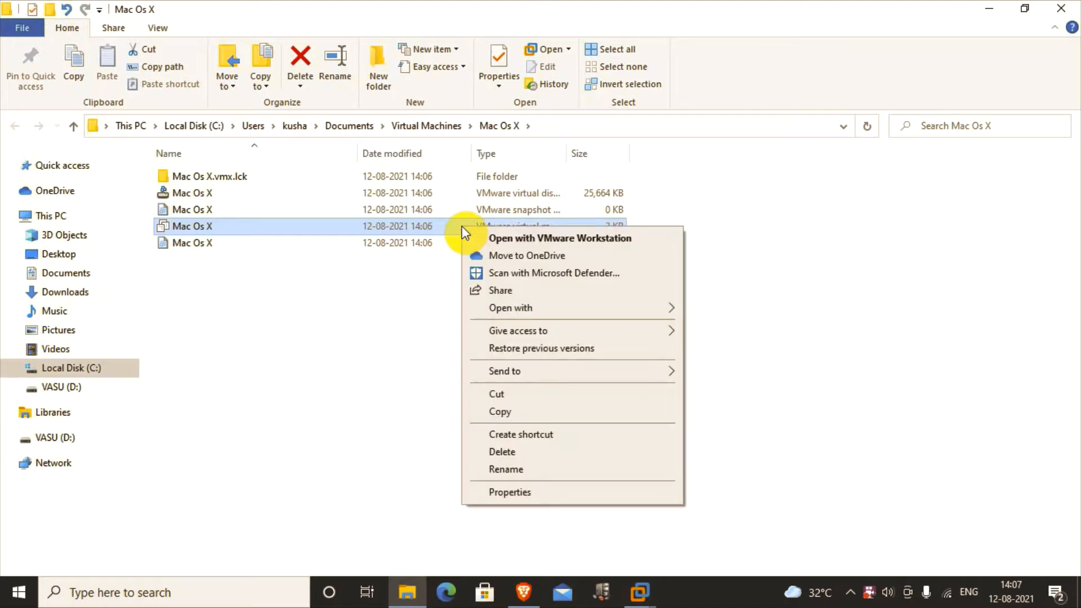
mouse_move(519, 308)
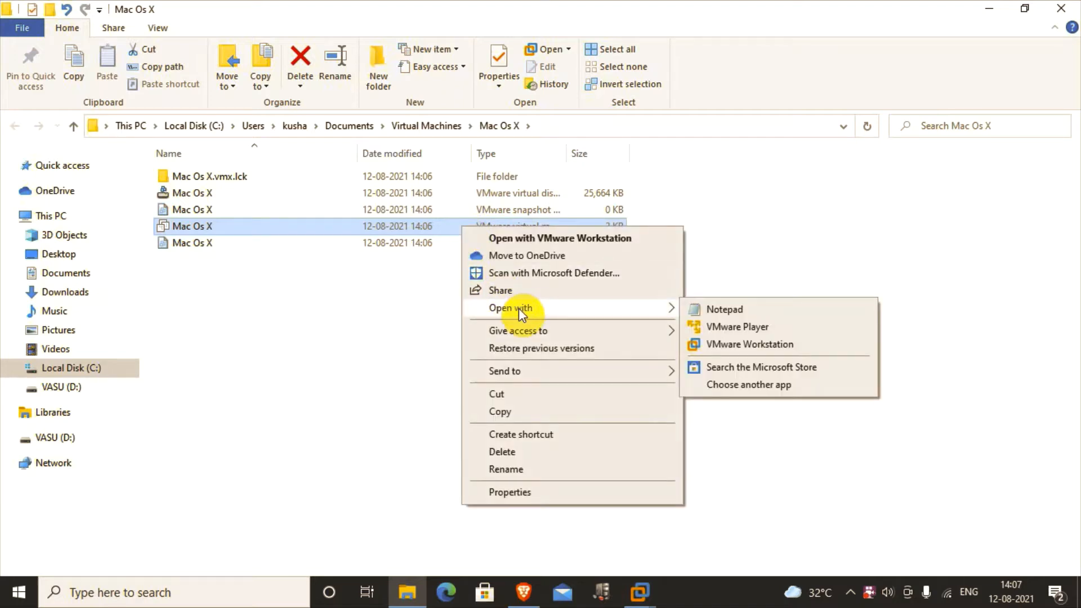
left_click(704, 310)
scroll(492, 332, "down", 12)
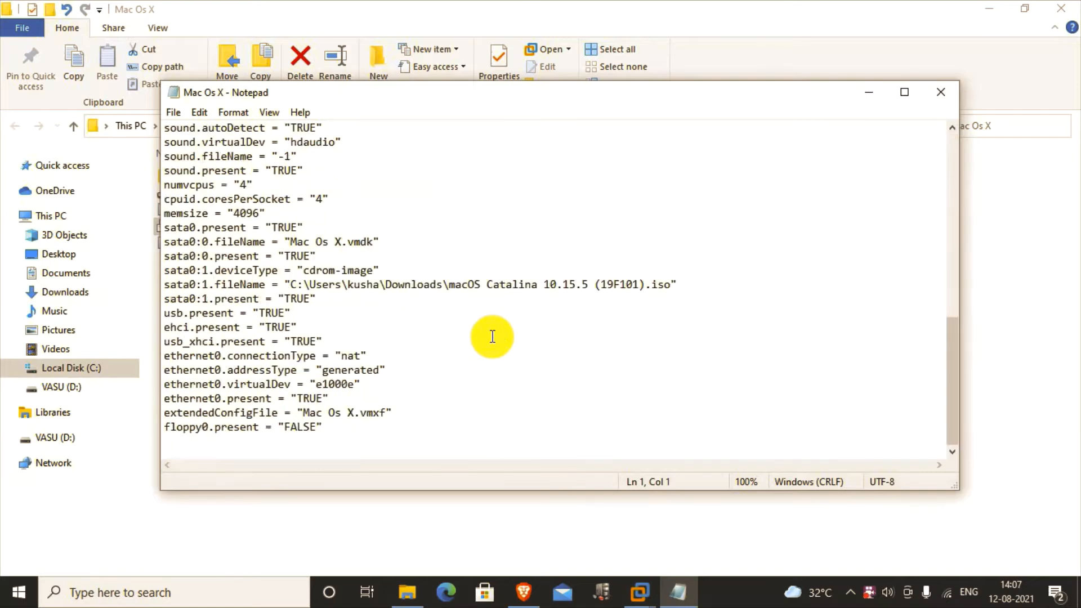
Step: Append smc.version = "0" after the floppy0.present line, save the .vmx file and close Notepad
left_click(349, 435)
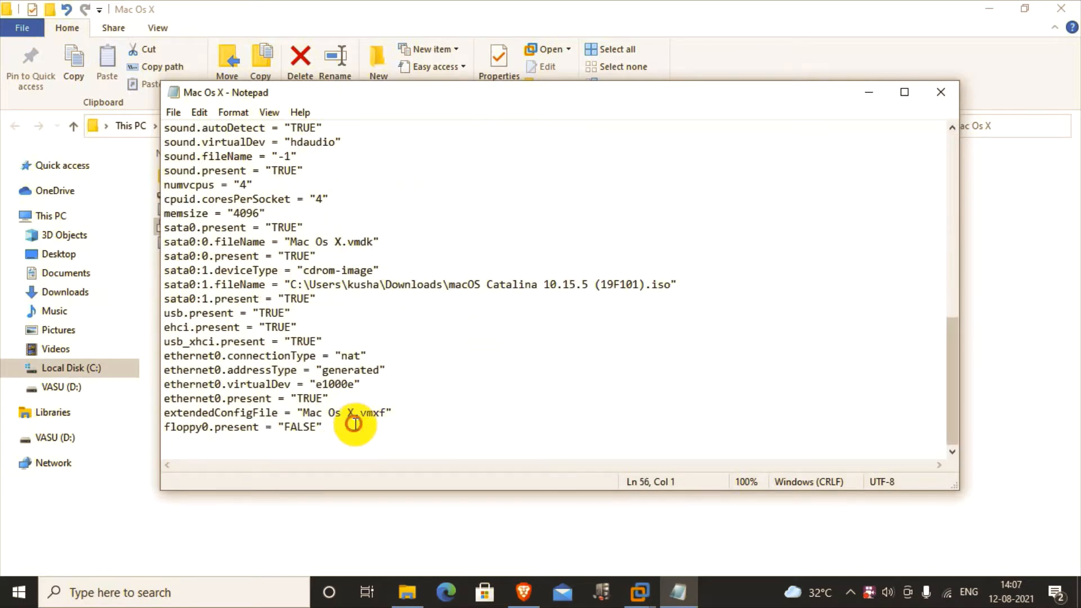
left_click(356, 427)
key("Return")
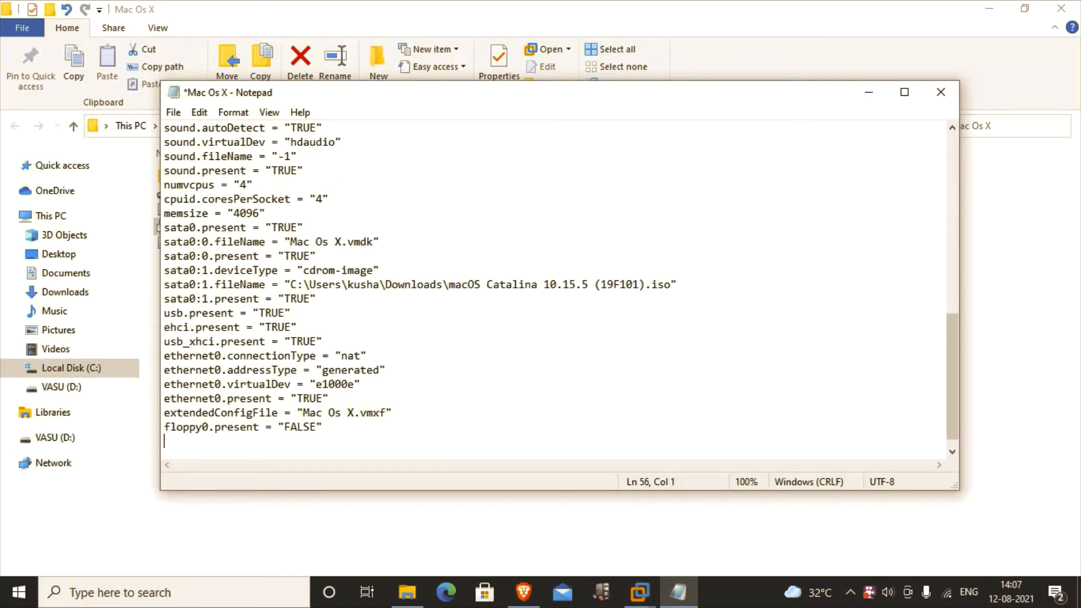
type("smc.version = \"0")
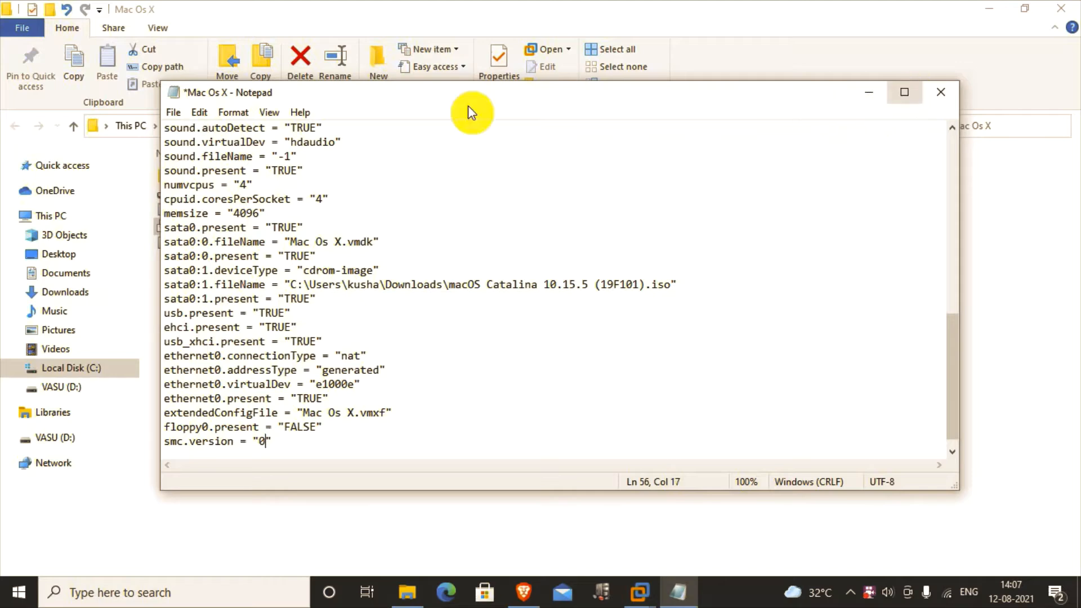
key("ctrl+s")
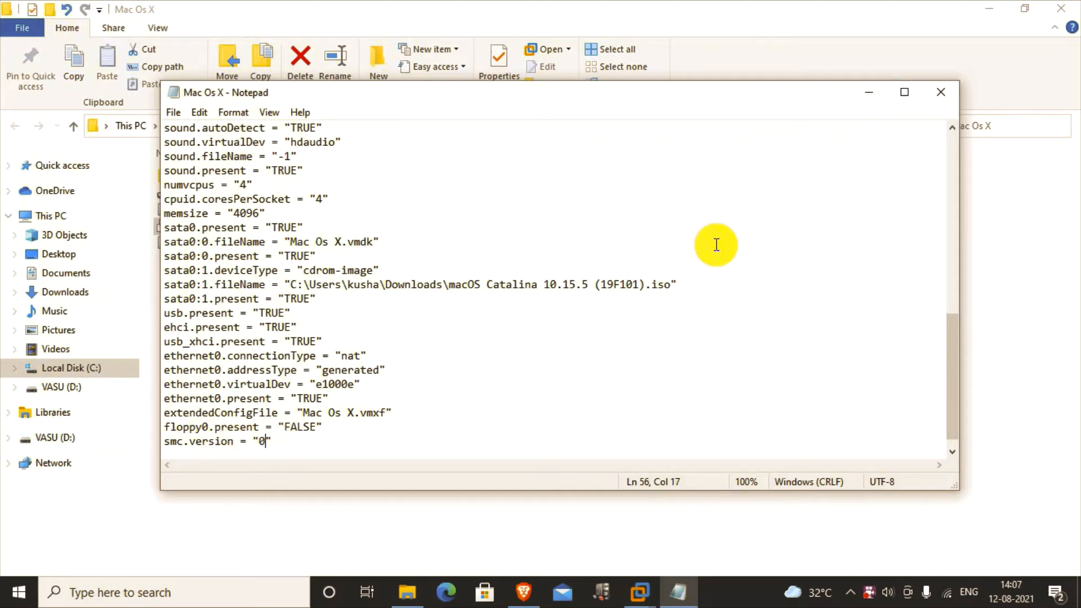
left_click(949, 92)
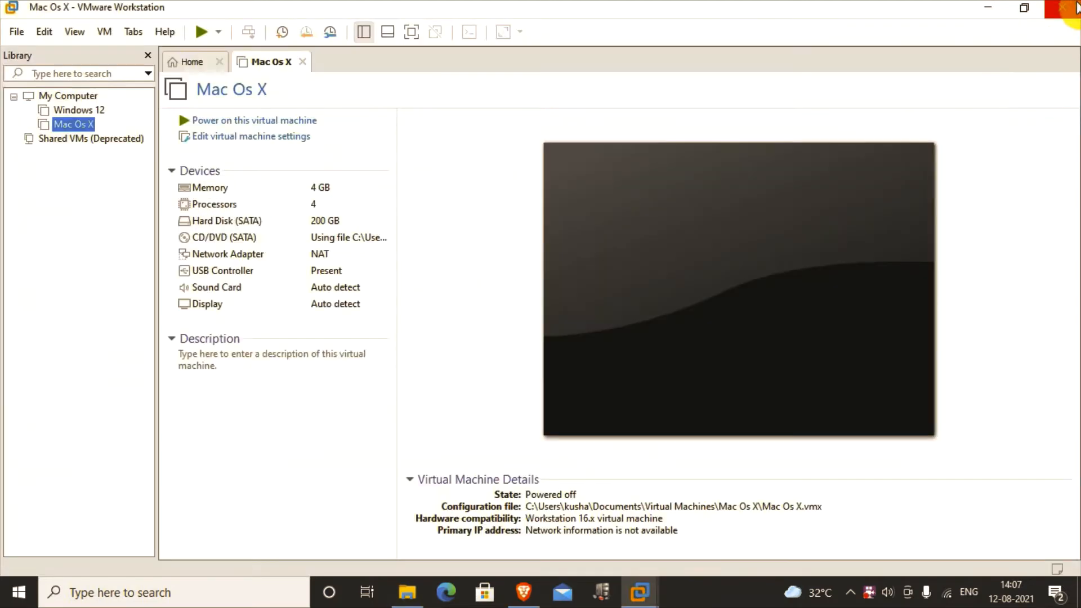
Step: Power on the Mac Os X VM, switch it to full screen and continue with English
left_click(273, 120)
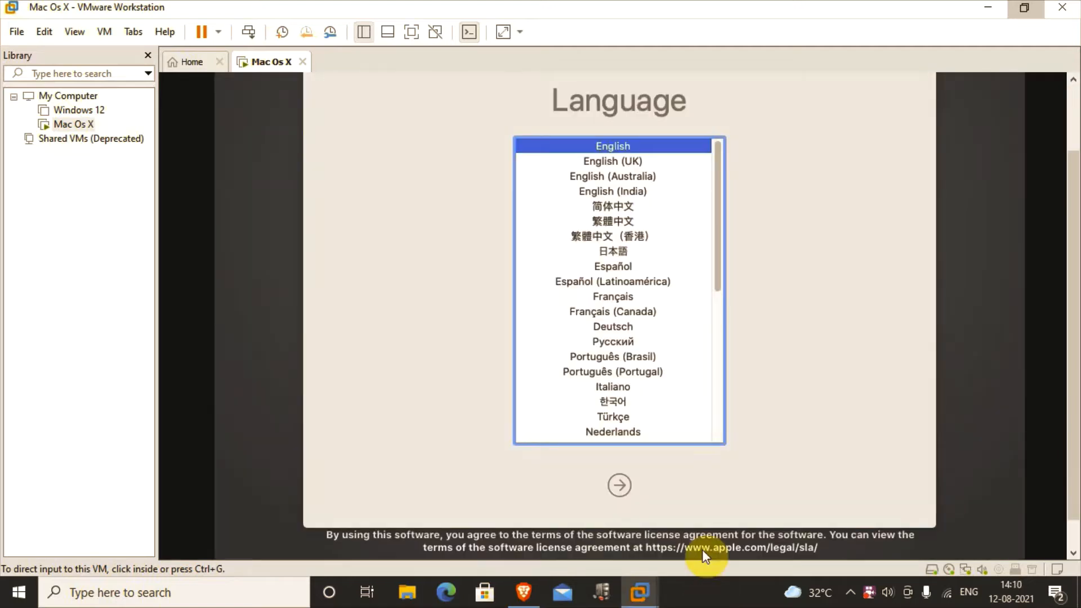
left_click(715, 496)
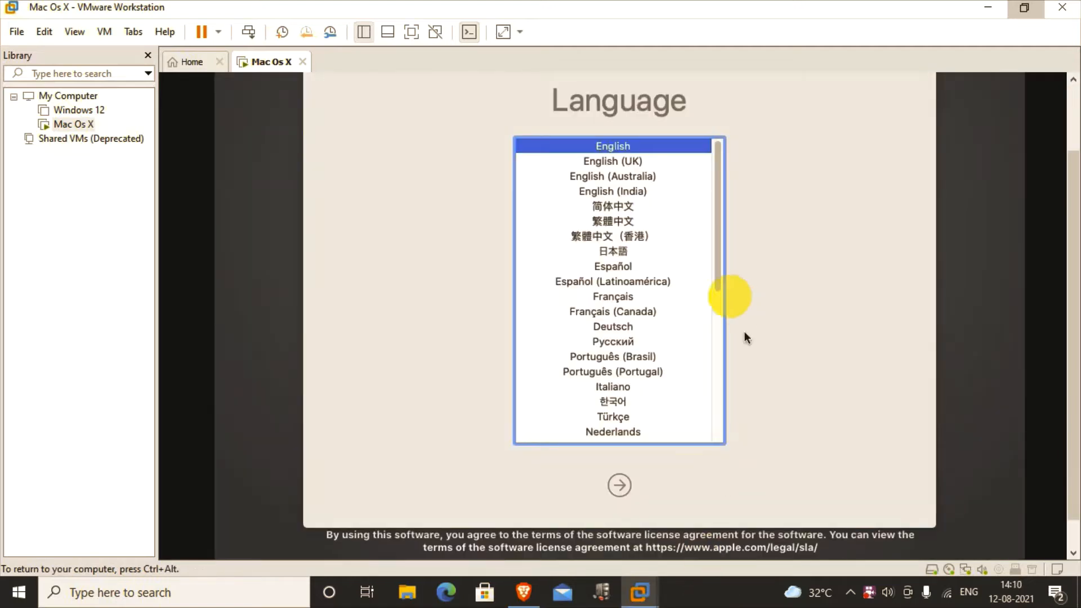
key("ctrl+alt")
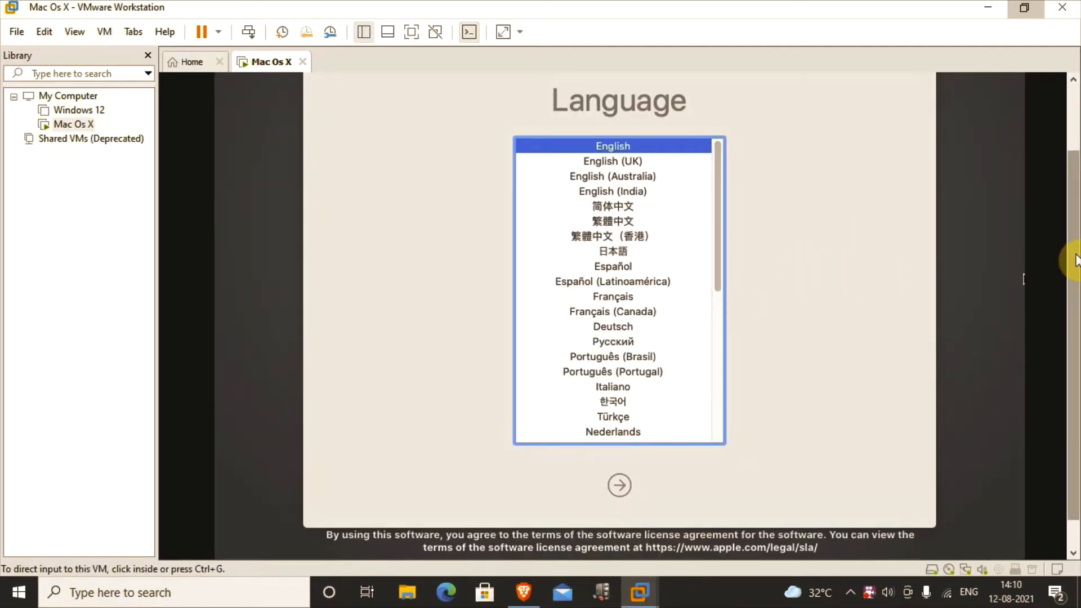
left_click(890, 265)
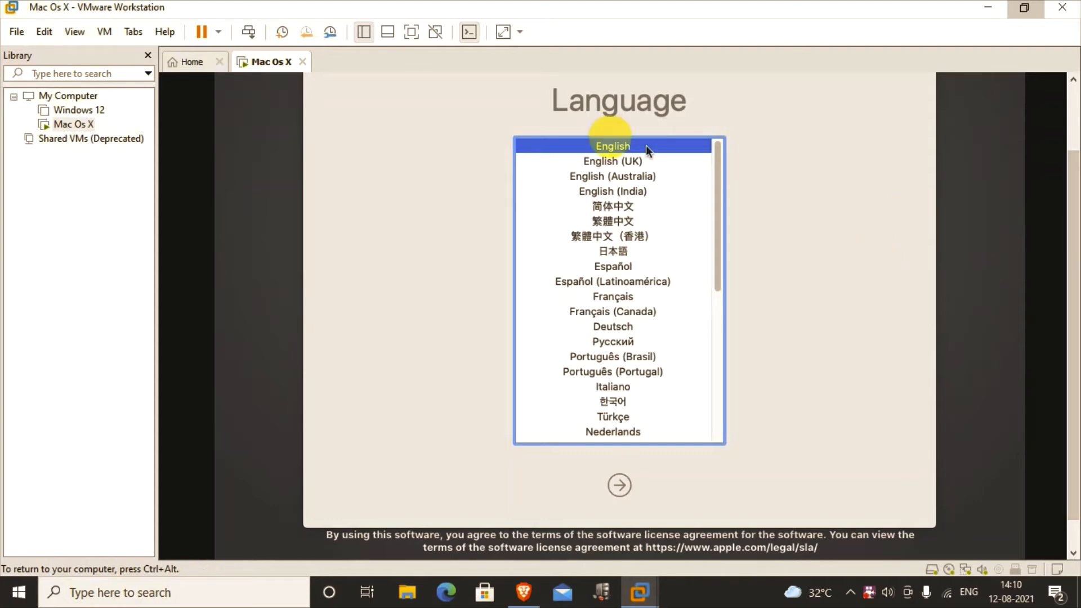
key("ctrl+alt")
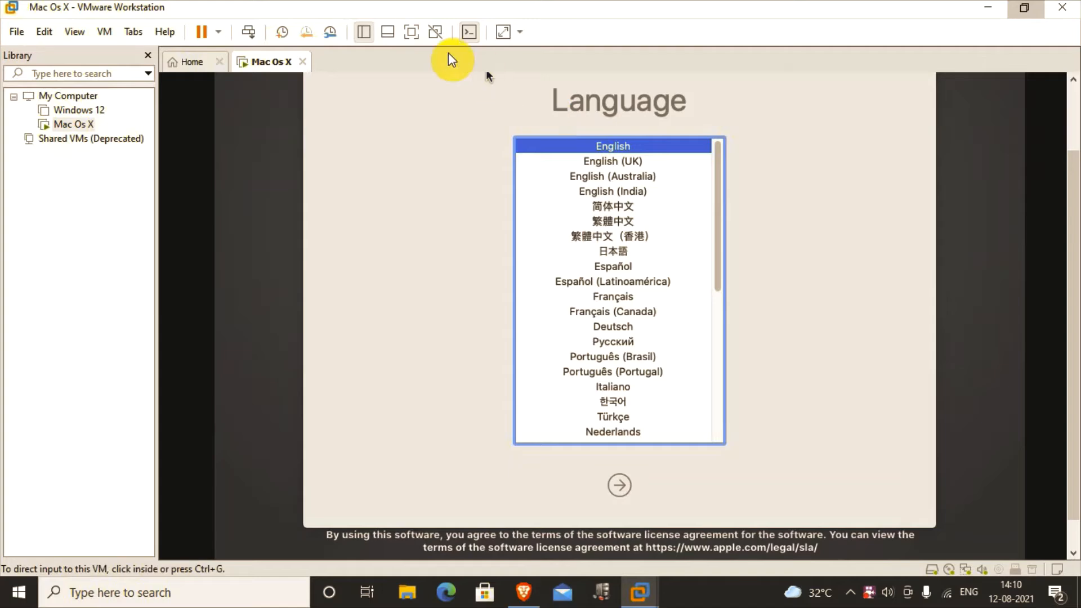
left_click(411, 32)
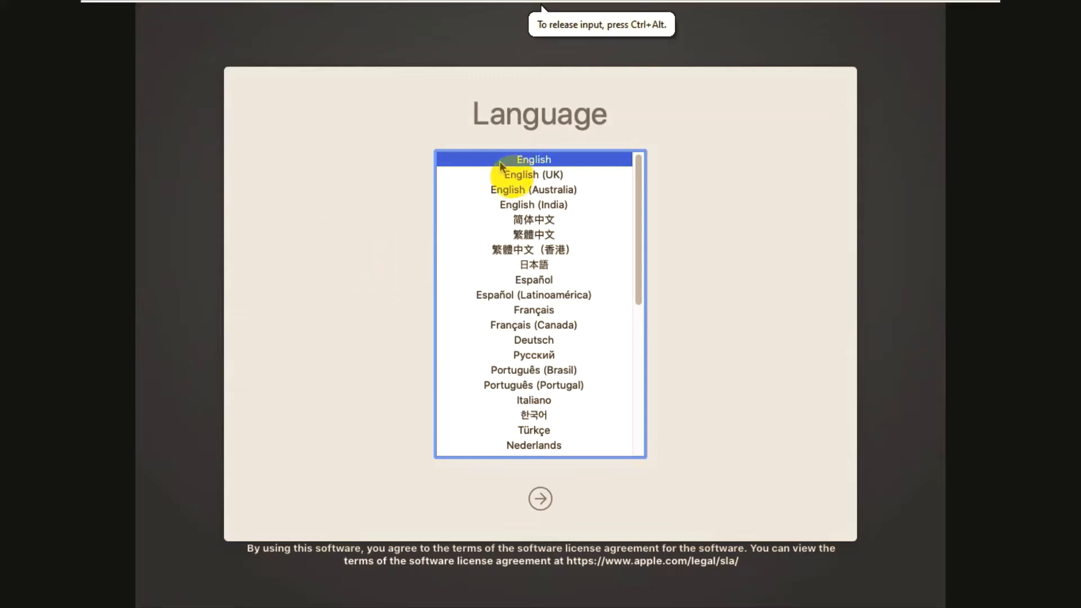
left_click(545, 503)
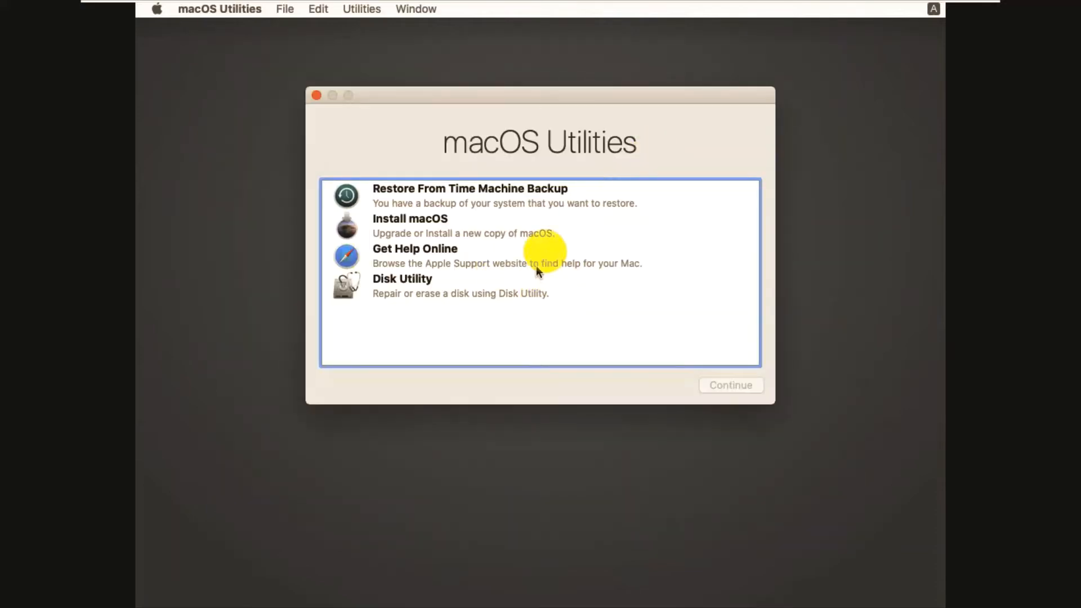
Step: Open Disk Utility from macOS Utilities and select the VMware Virtual SATA Hard Drive Media
left_click(403, 223)
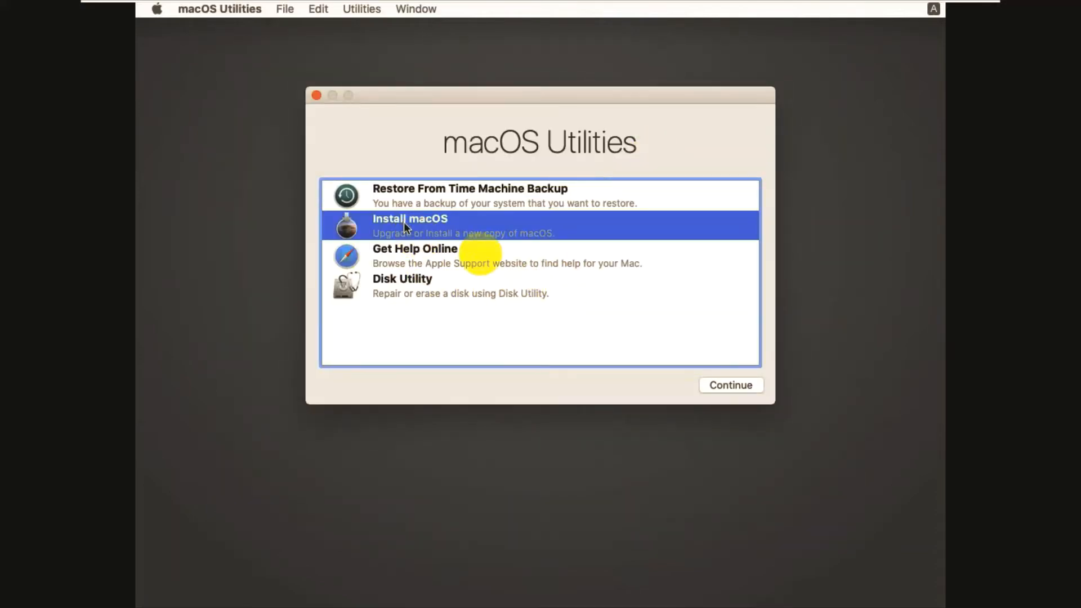
left_click(411, 285)
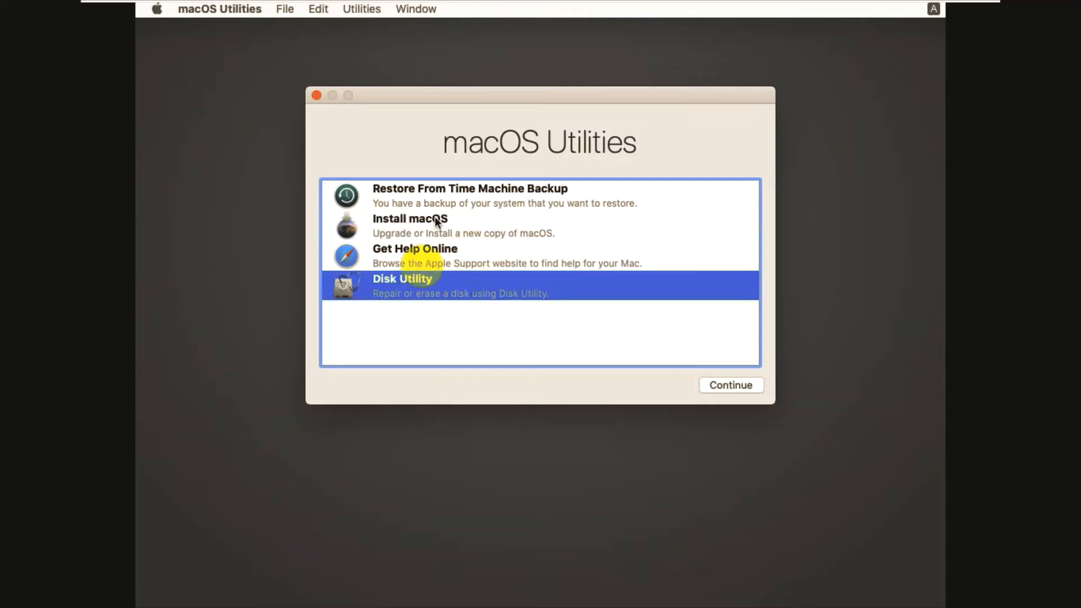
left_click(732, 385)
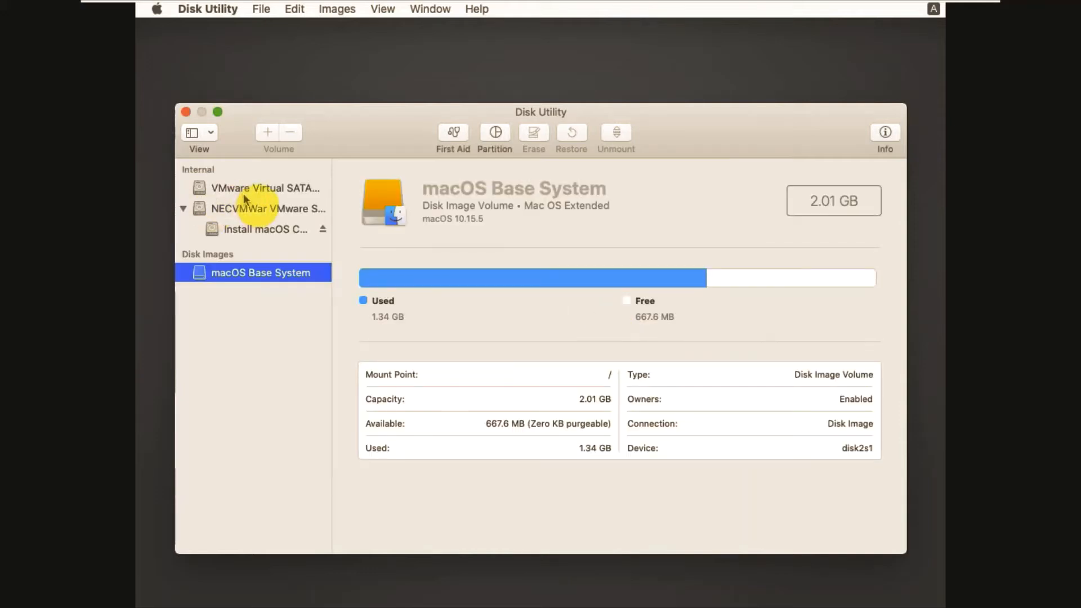
left_click(242, 193)
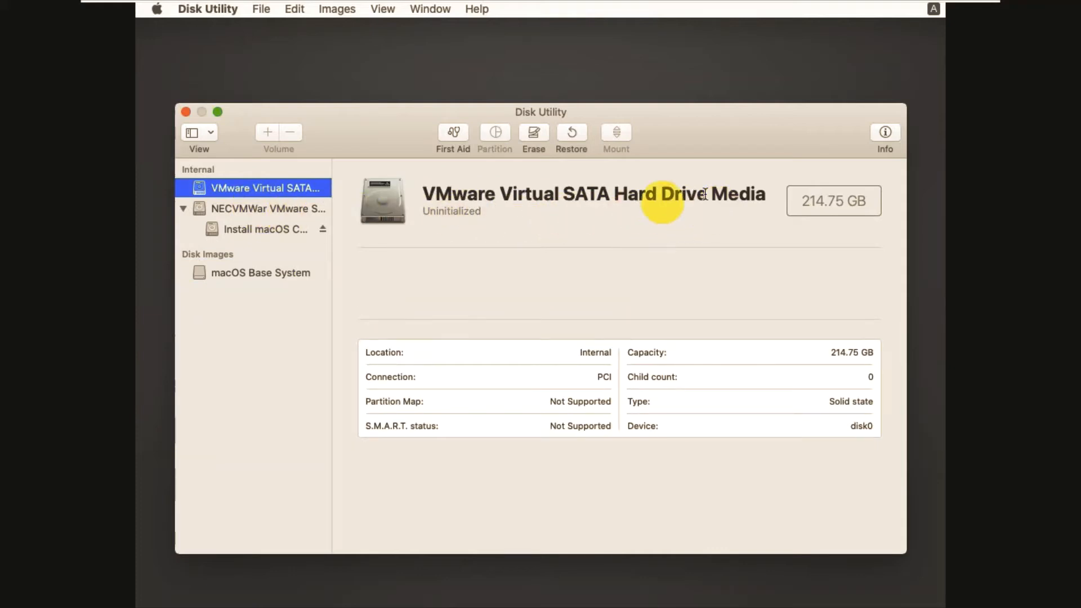
Step: Erase the drive as an APFS, GUID volume named 'Mac Os' and dismiss the completion notice
left_click(535, 139)
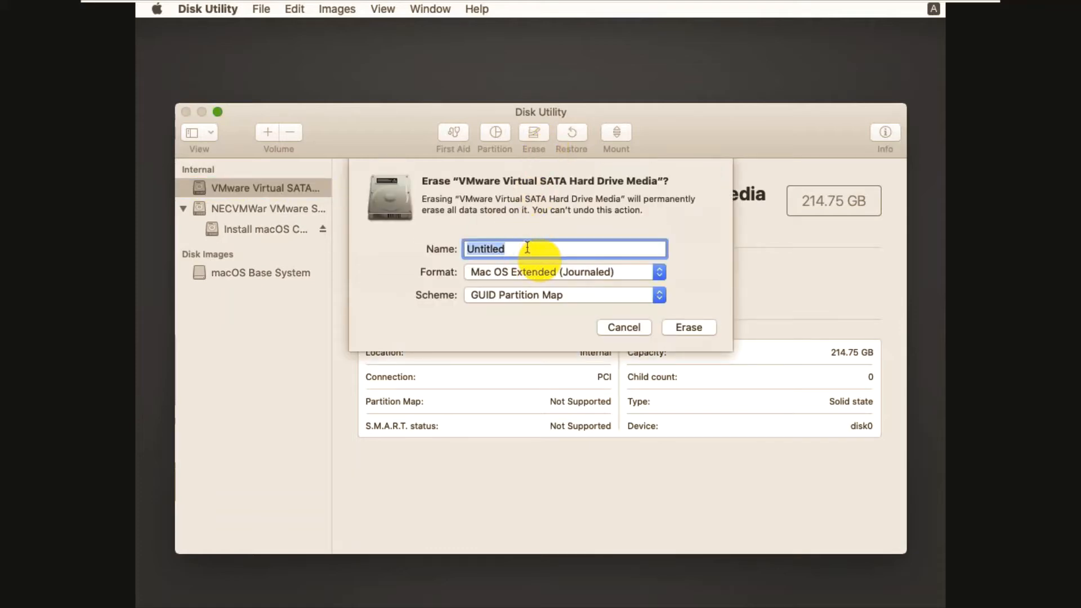
type("Mac Os")
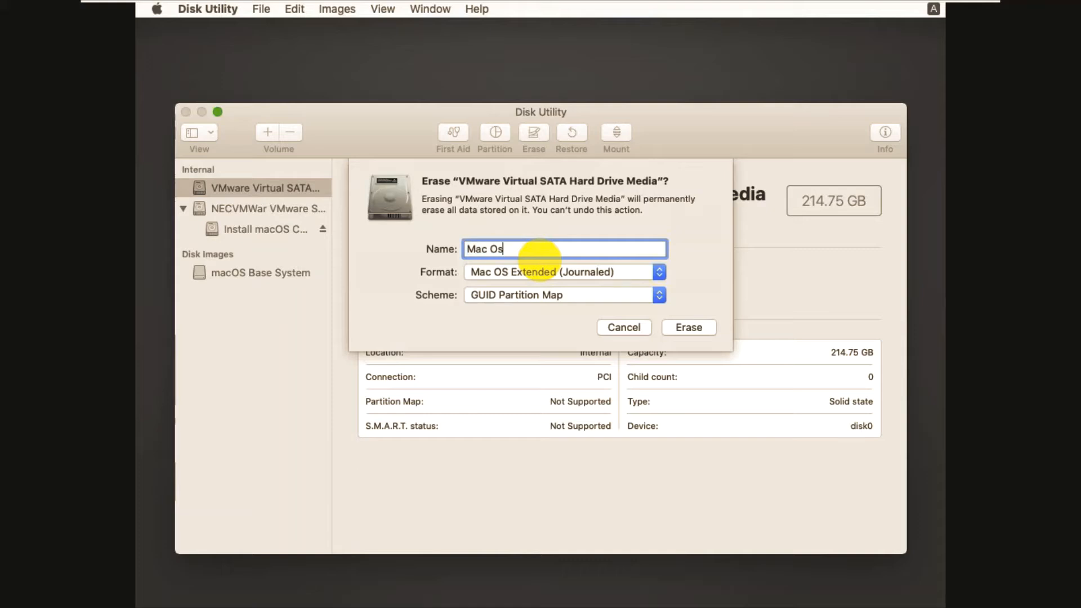
left_click(541, 273)
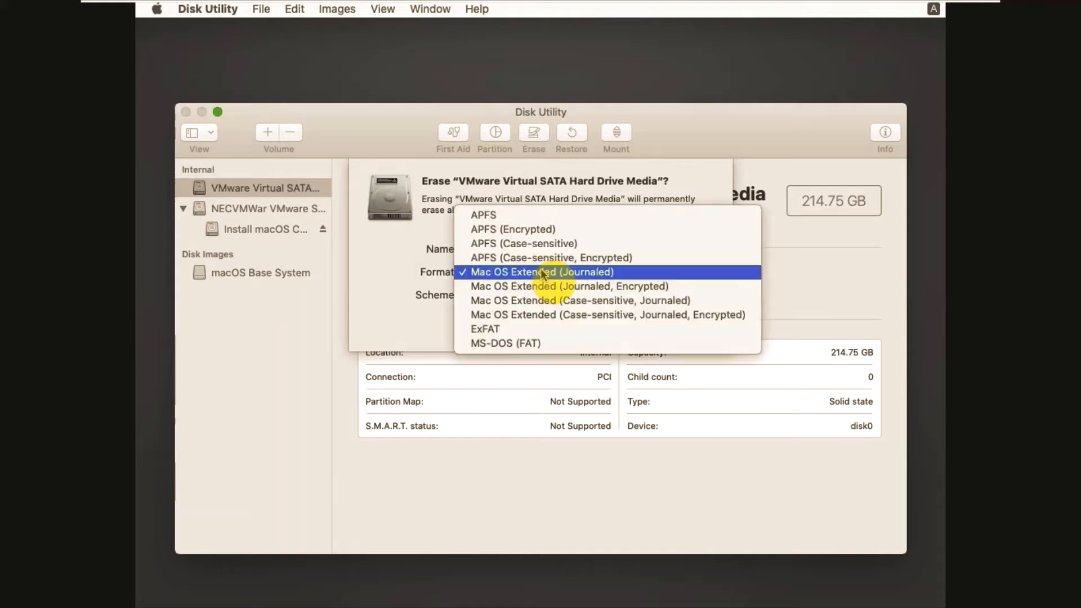
left_click(544, 214)
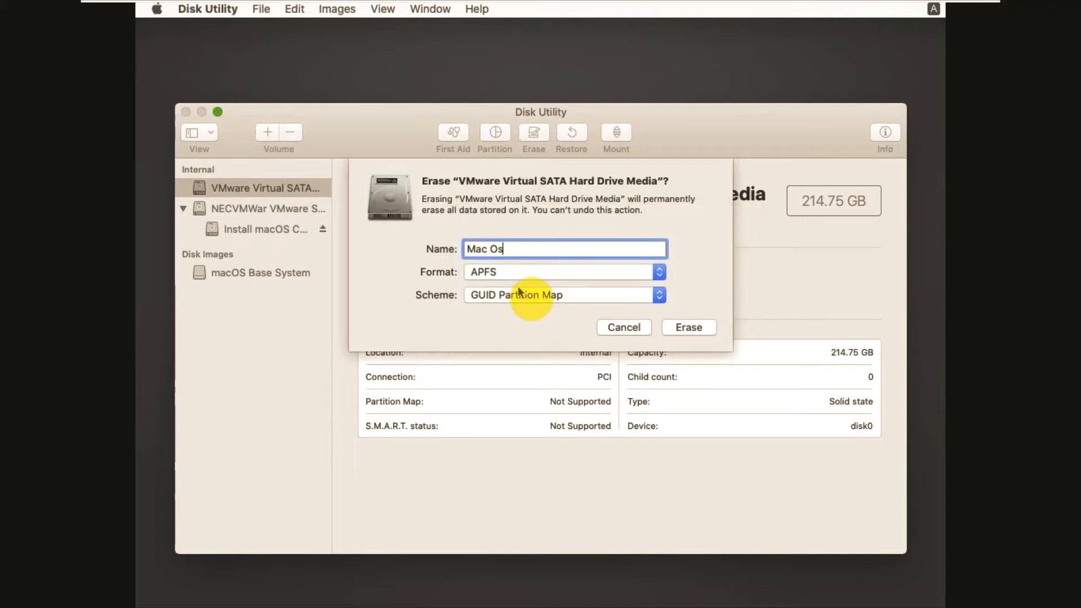
left_click(522, 274)
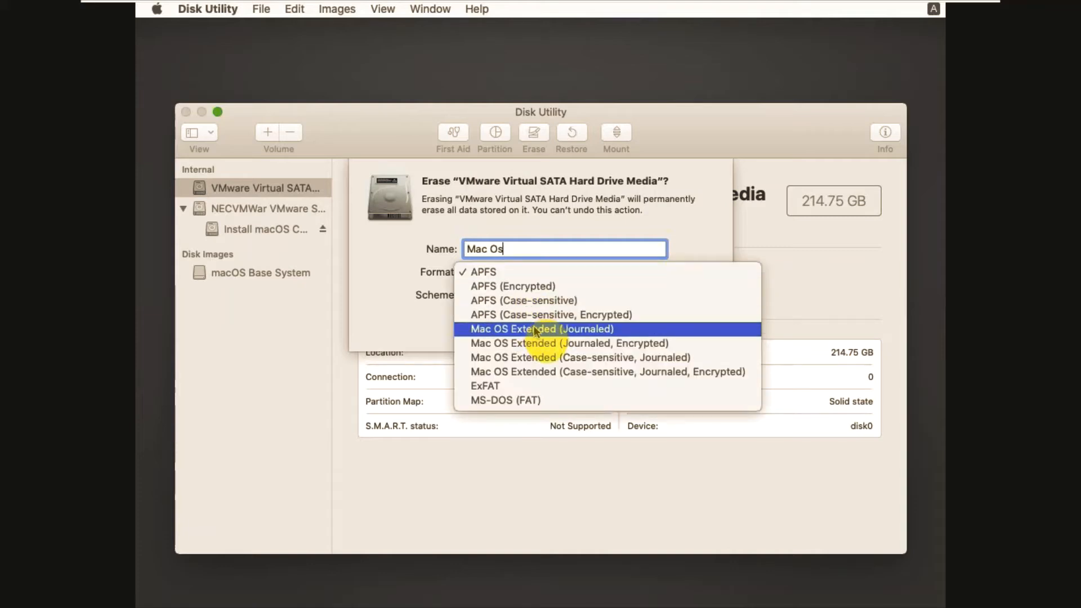
left_click(510, 273)
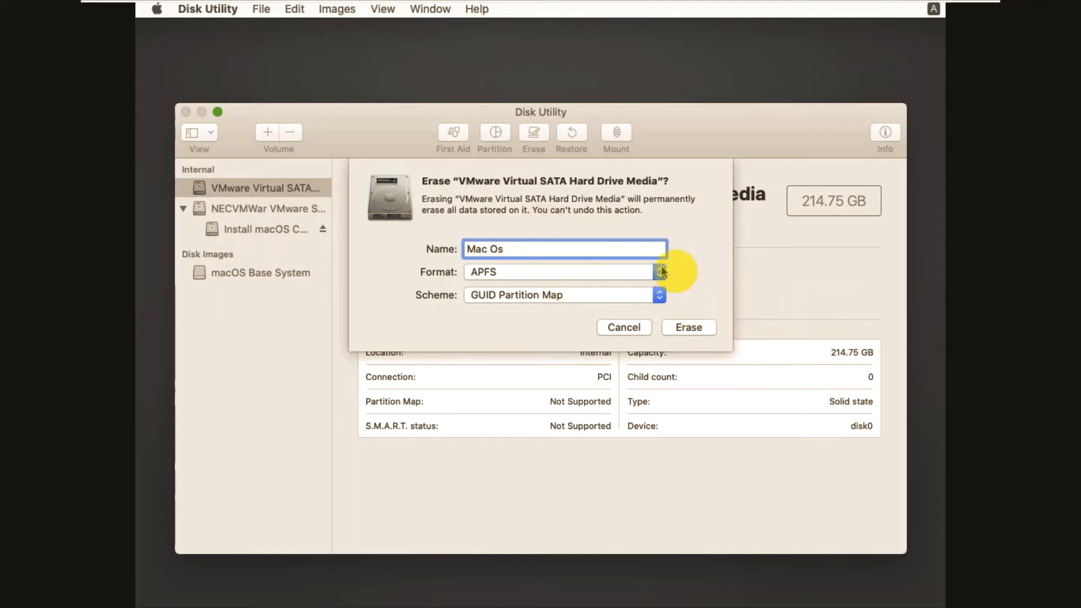
left_click(691, 328)
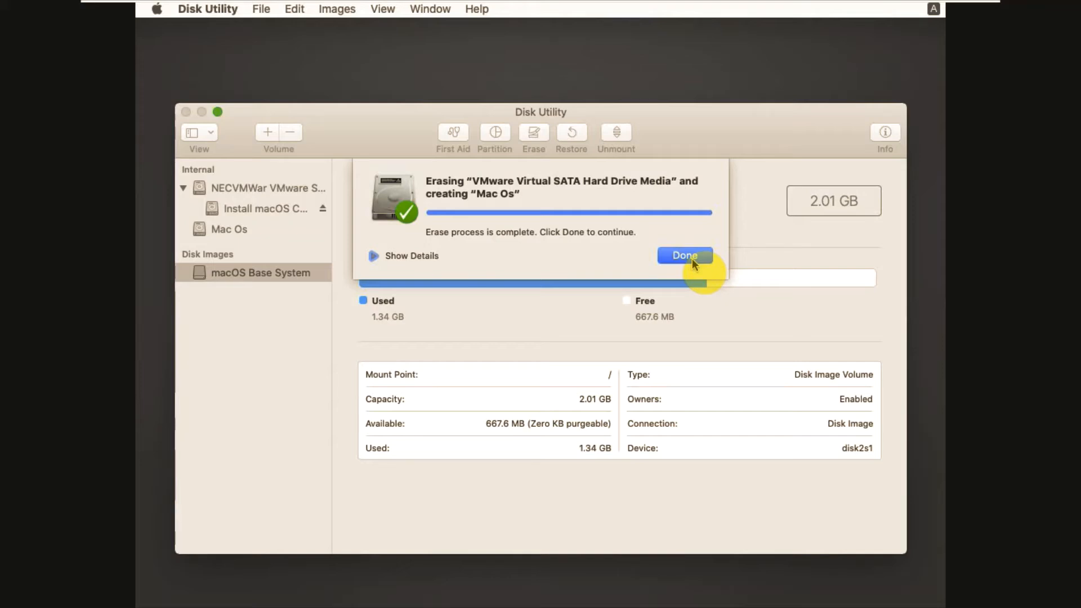
left_click(686, 256)
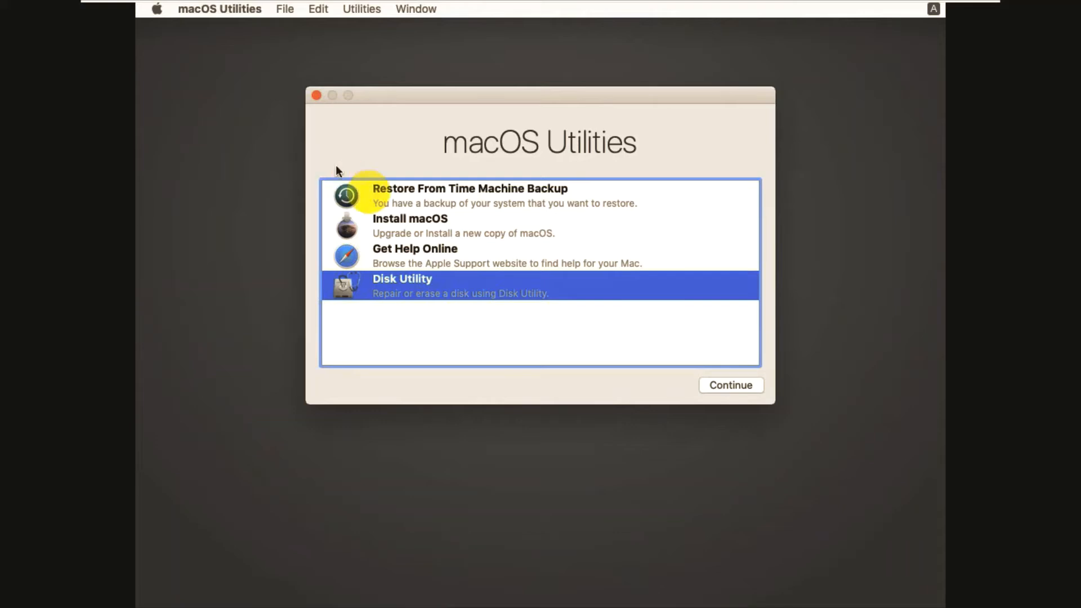
Step: Launch Install macOS, agree to the Catalina license, and install onto the Mac Os disk
left_click(422, 222)
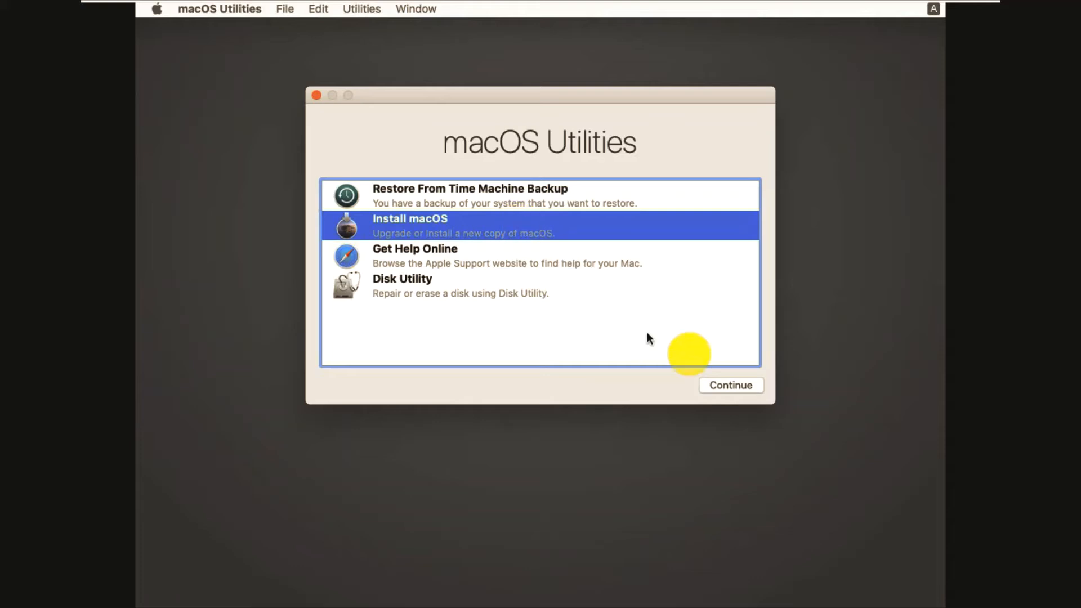
left_click(732, 386)
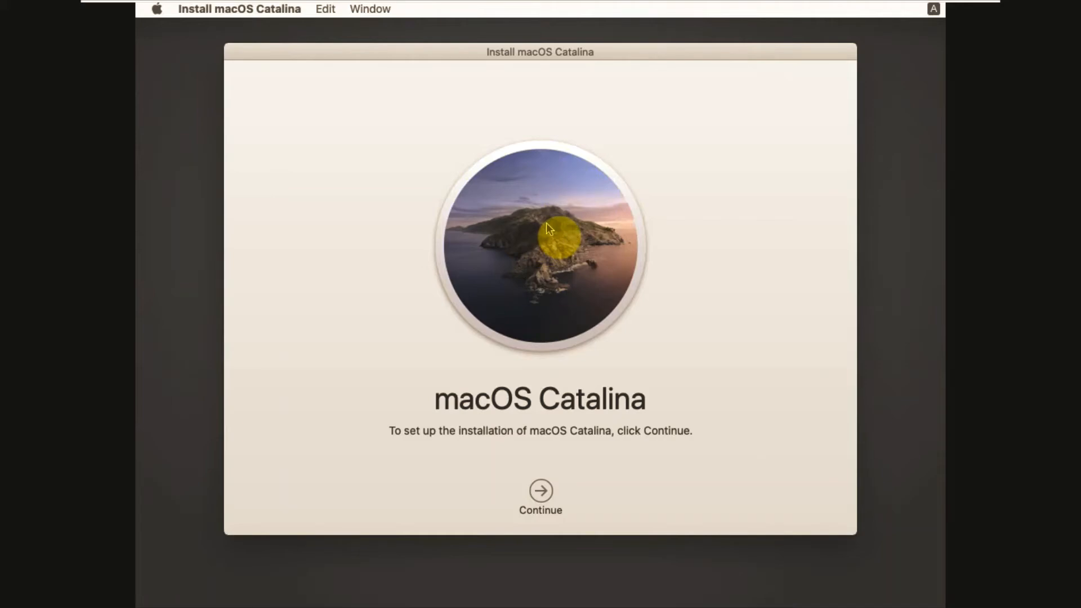
left_click(541, 491)
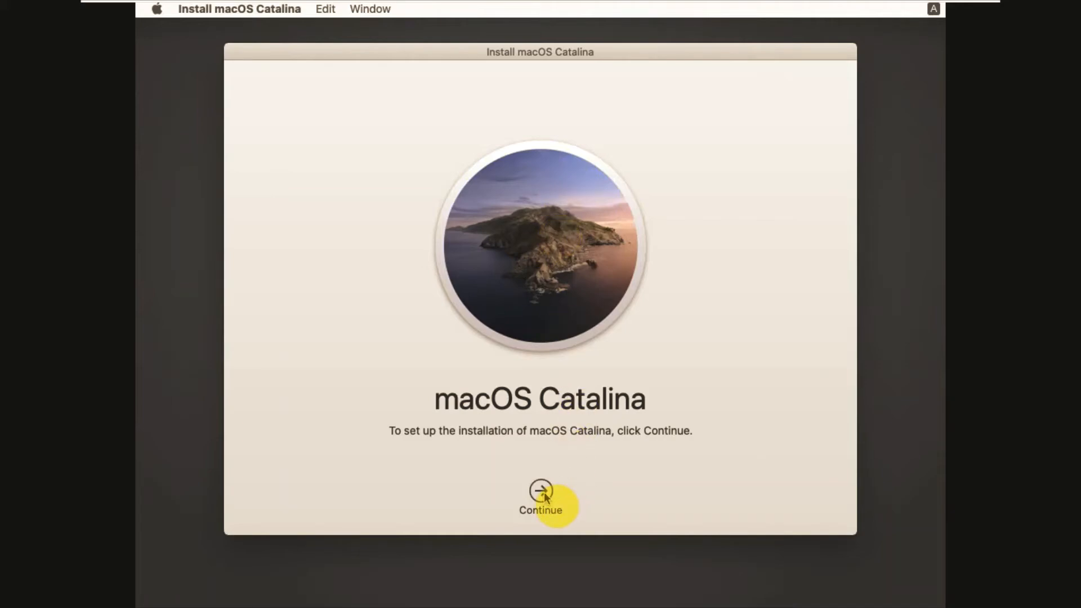
left_click(574, 494)
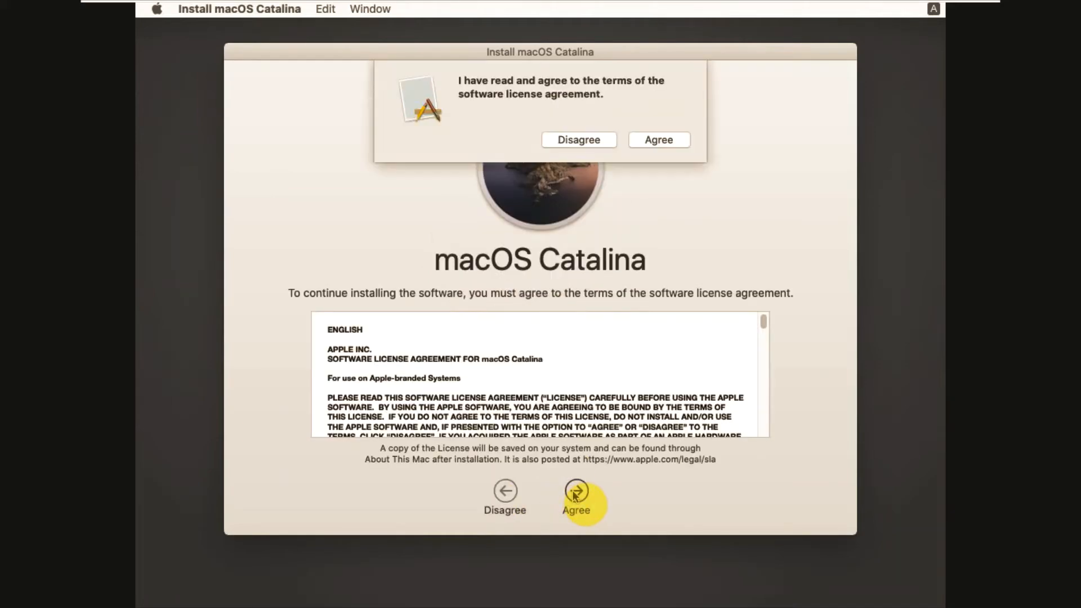
left_click(659, 140)
left_click(532, 409)
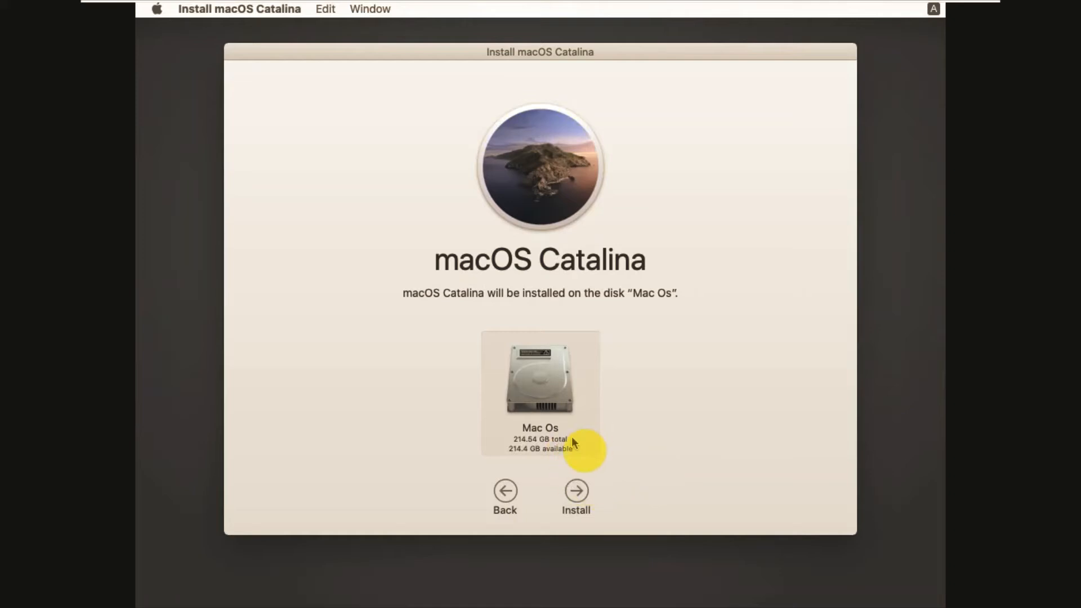
left_click(580, 493)
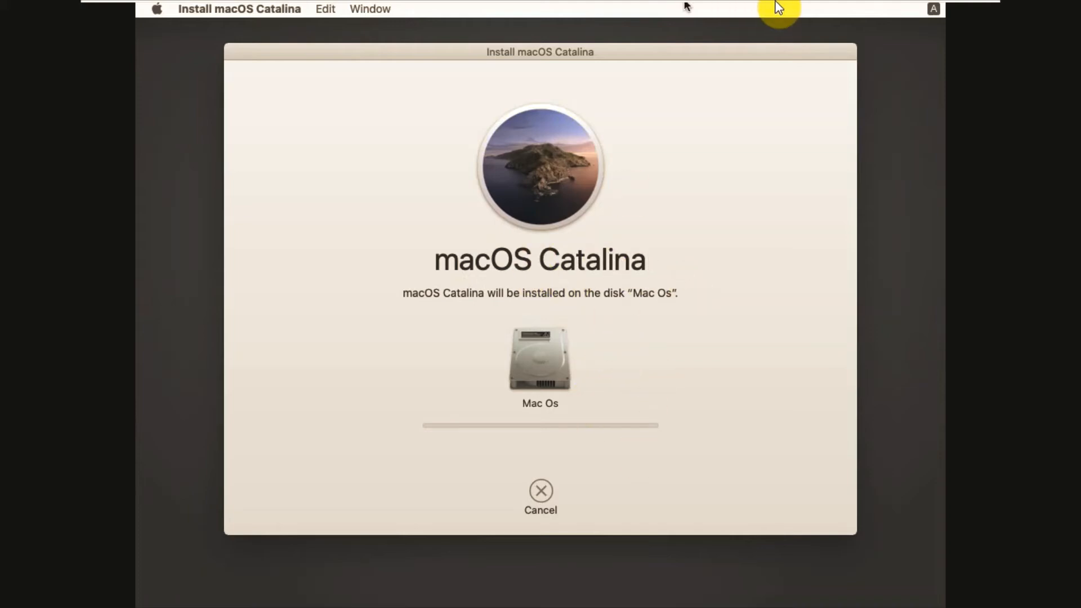
Step: Restore VMware to a normal window and choose India as the country
mouse_move(931, 5)
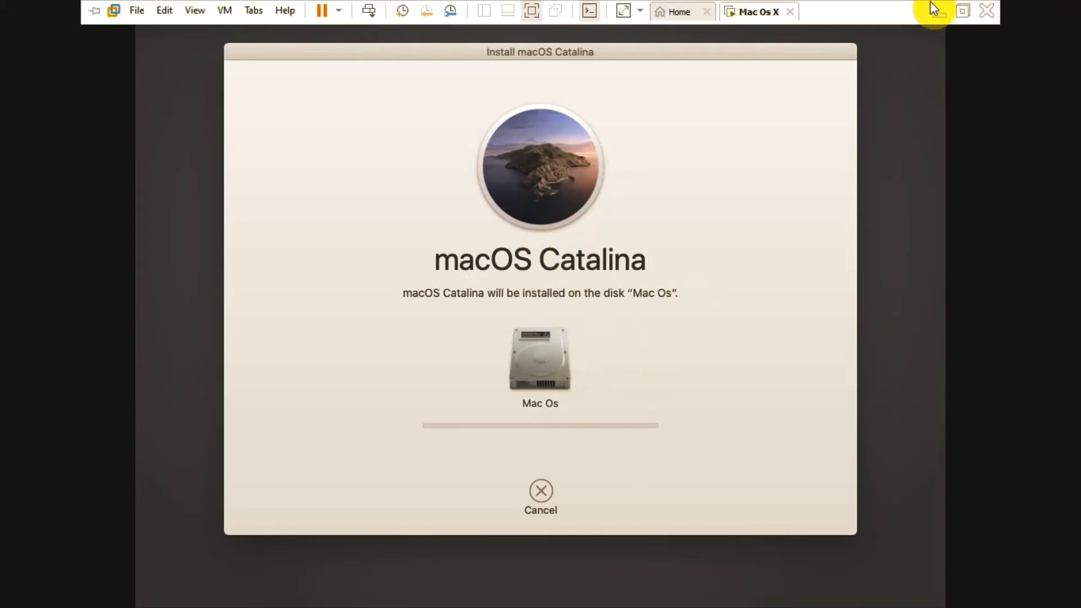
left_click(964, 9)
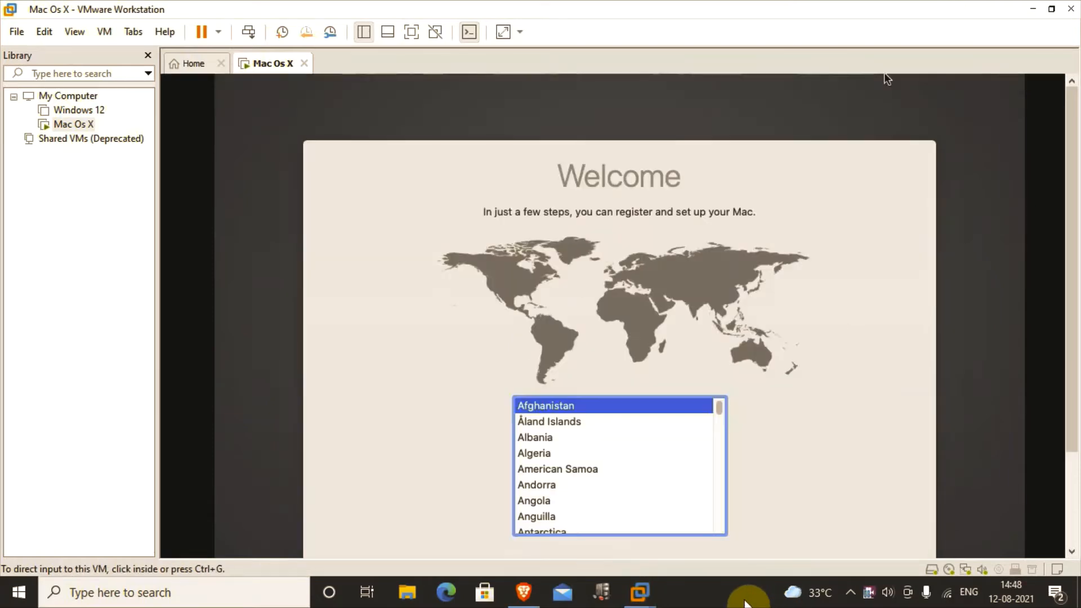
left_click(824, 355)
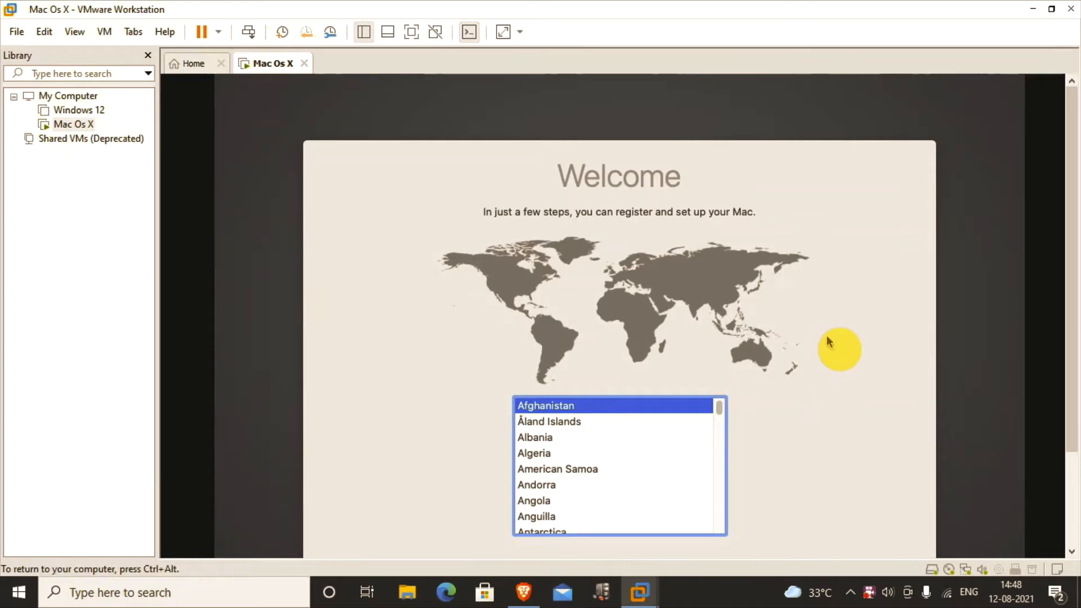
key("ctrl+alt")
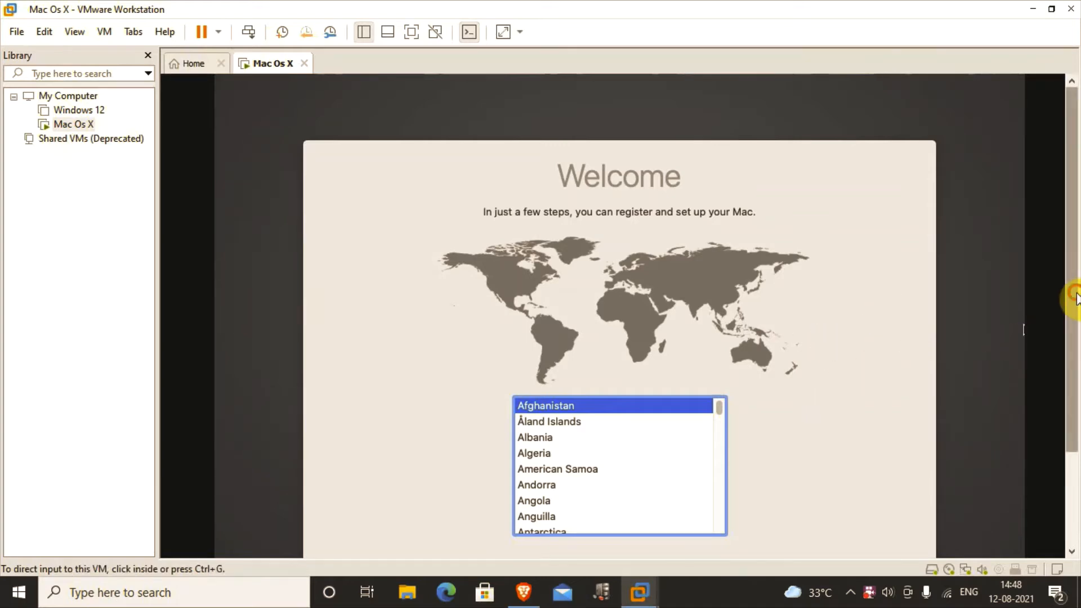
left_click_drag(1074, 293, 1076, 346)
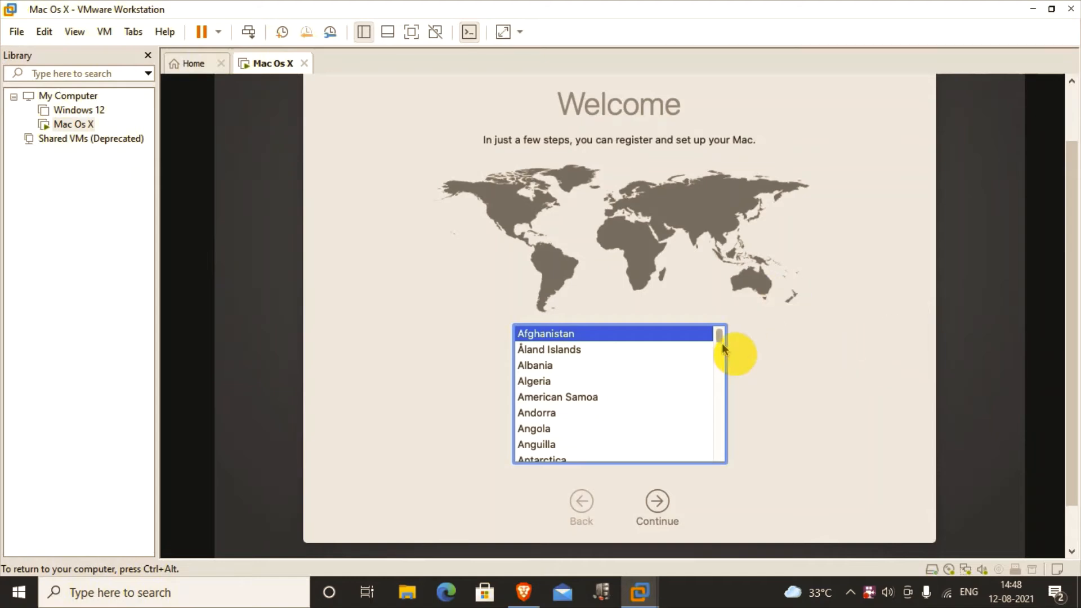
left_click_drag(722, 338, 731, 385)
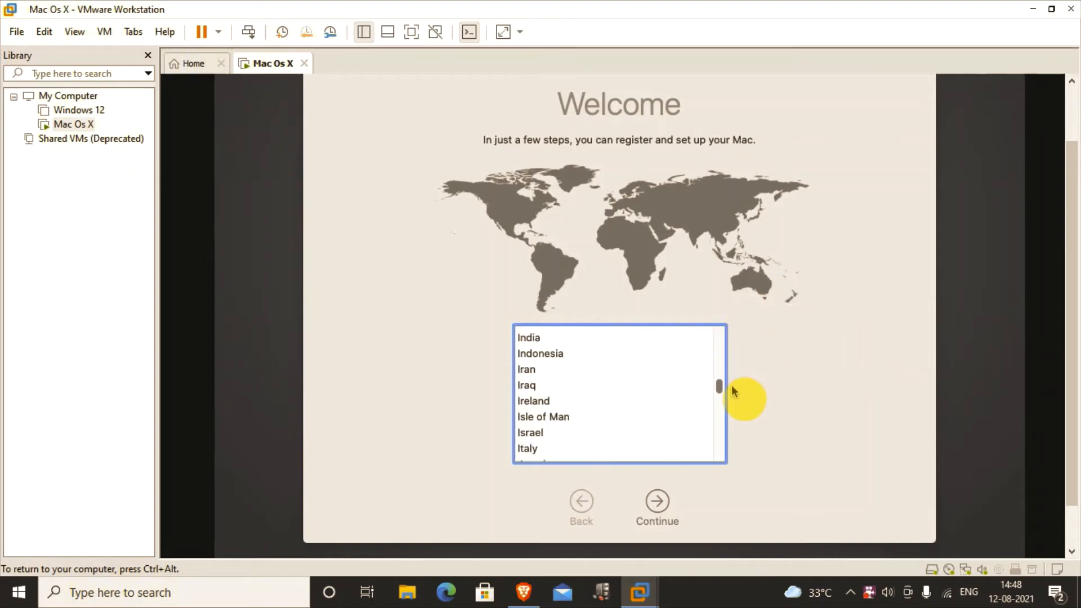
left_click(542, 339)
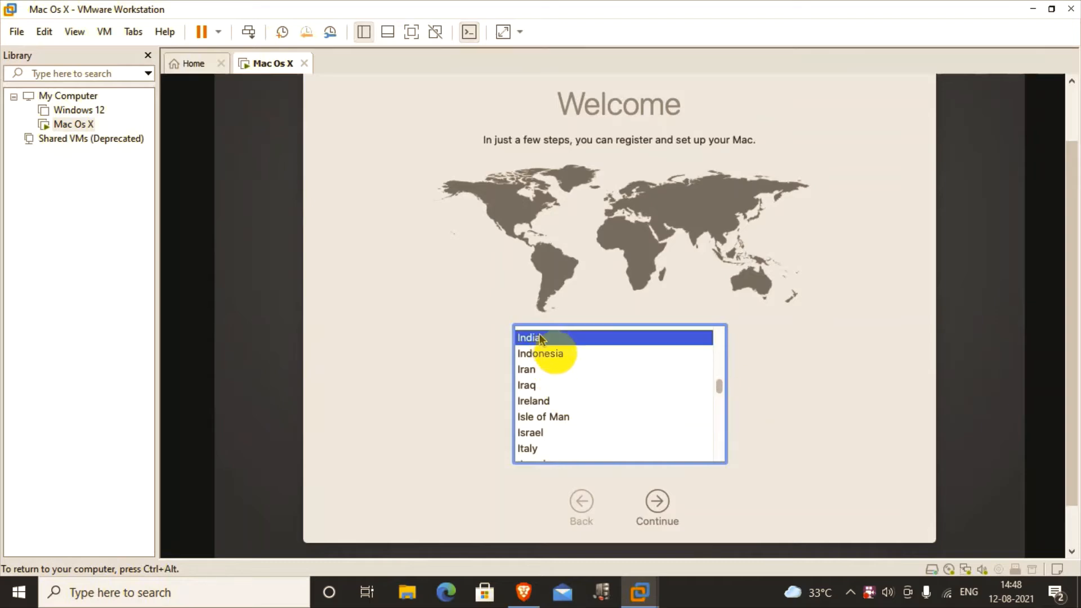
Step: Continue past the language, Data & Privacy and Transfer pages without transferring information
left_click(658, 503)
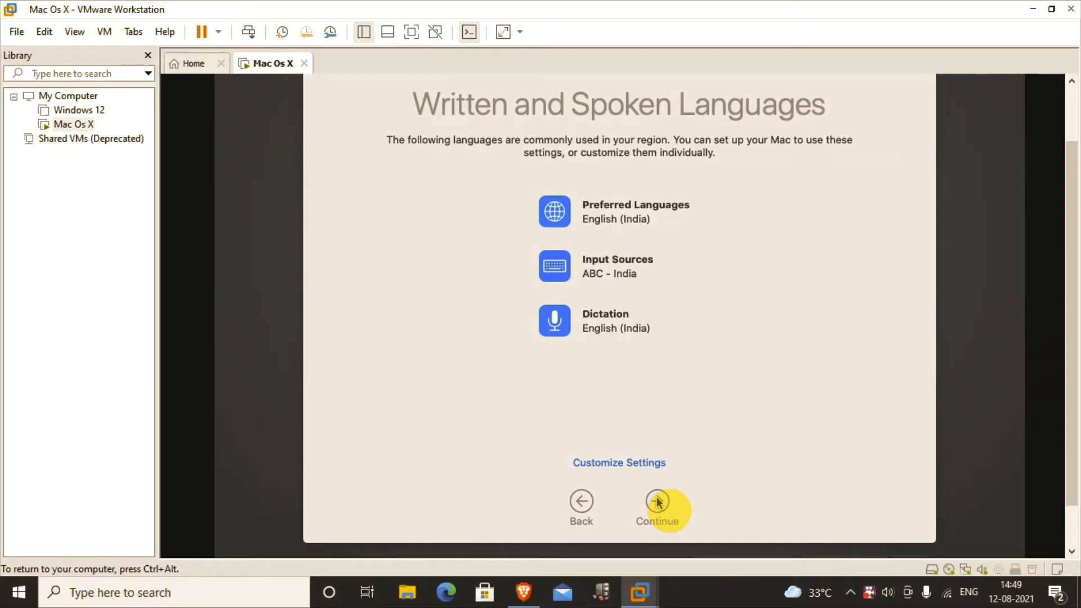
left_click(658, 502)
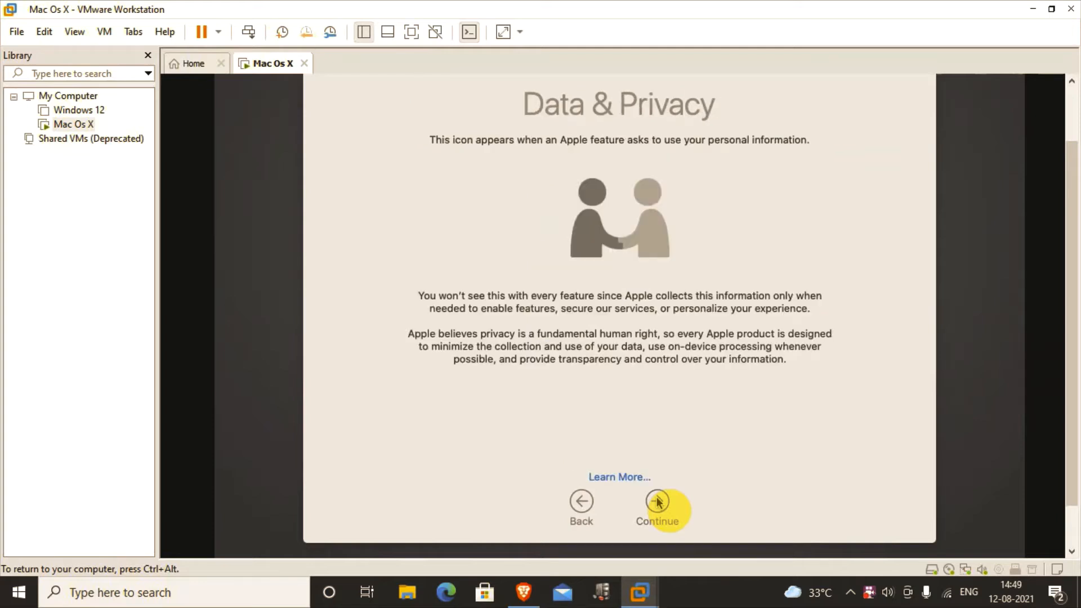
left_click(658, 502)
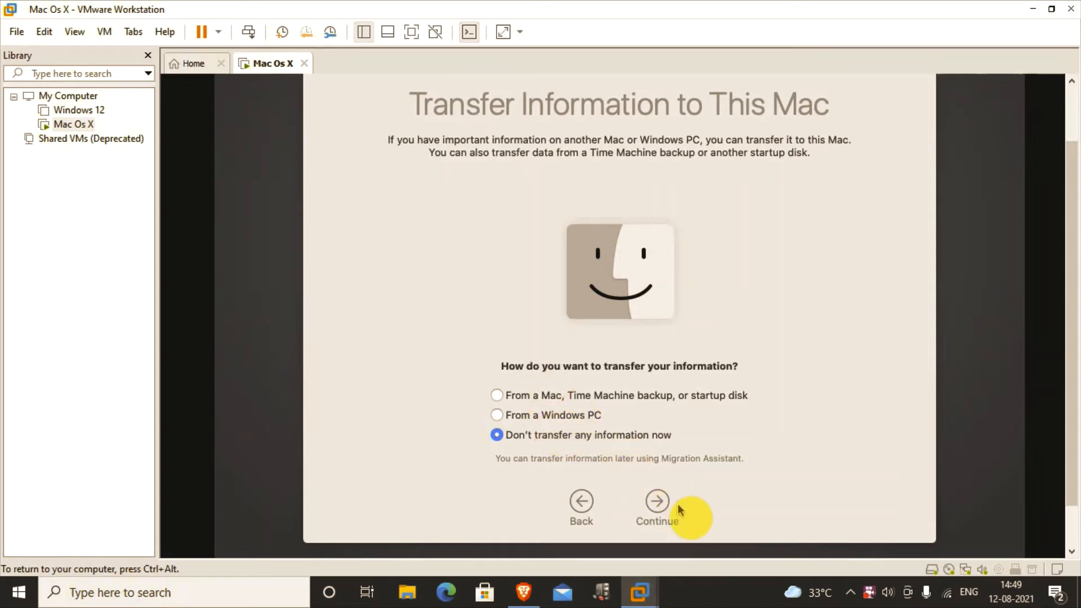
left_click(658, 503)
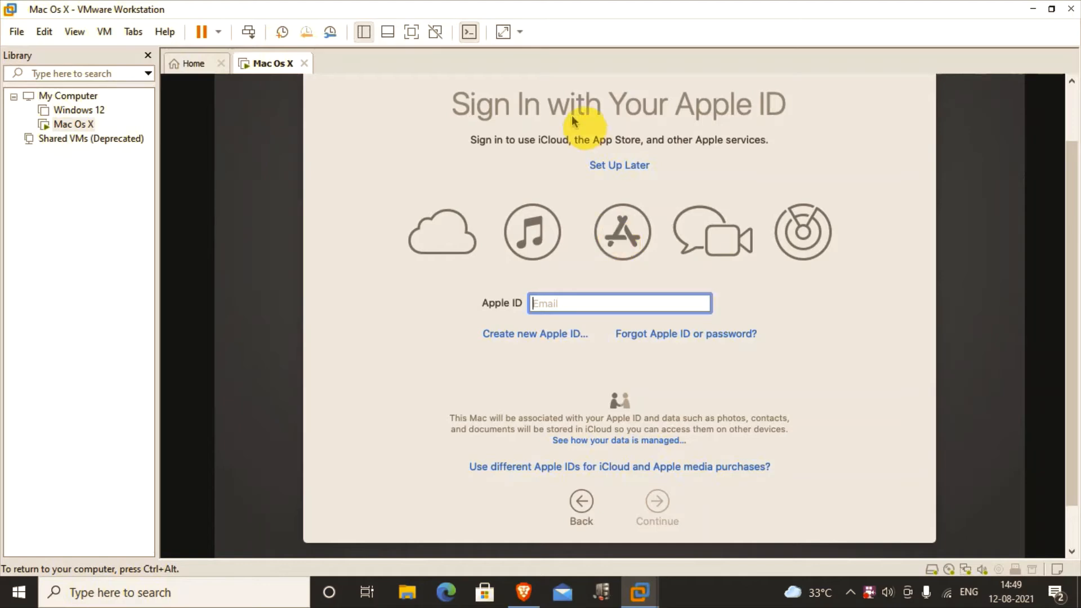
Step: Skip Apple ID sign-in and agree to the macOS terms and conditions
left_click(616, 166)
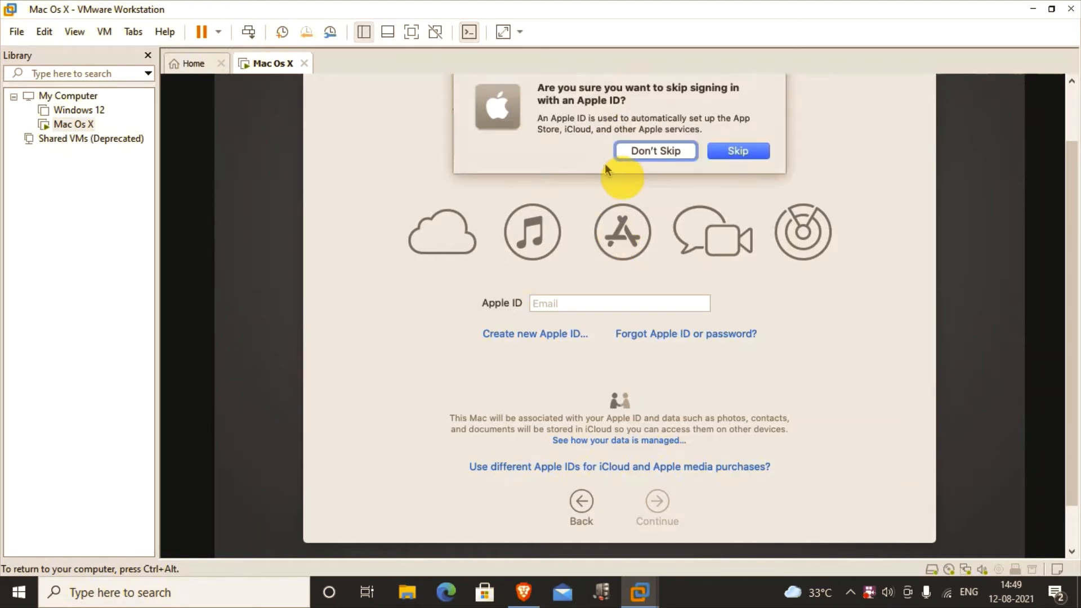
left_click(734, 151)
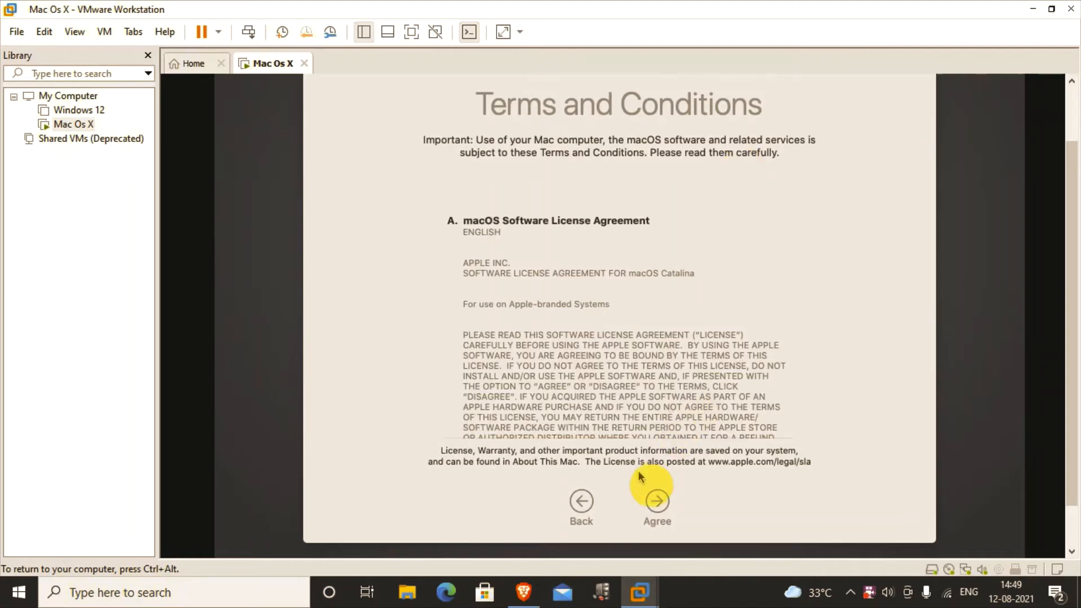
left_click(658, 502)
left_click(732, 147)
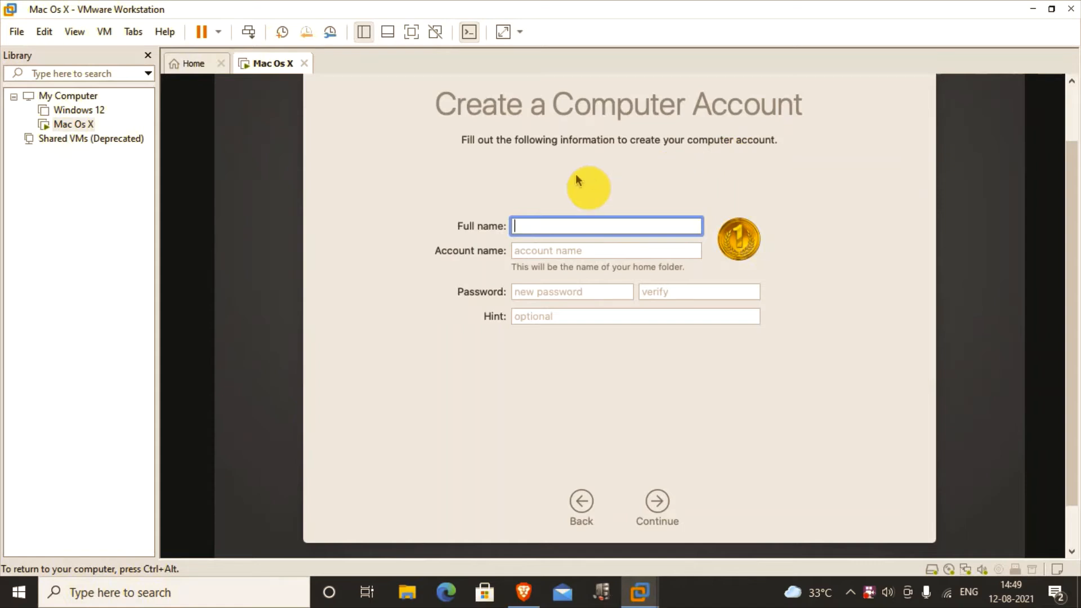
Step: Enter the full name and account name, set and verify the account password, and create the account
type("Vasu")
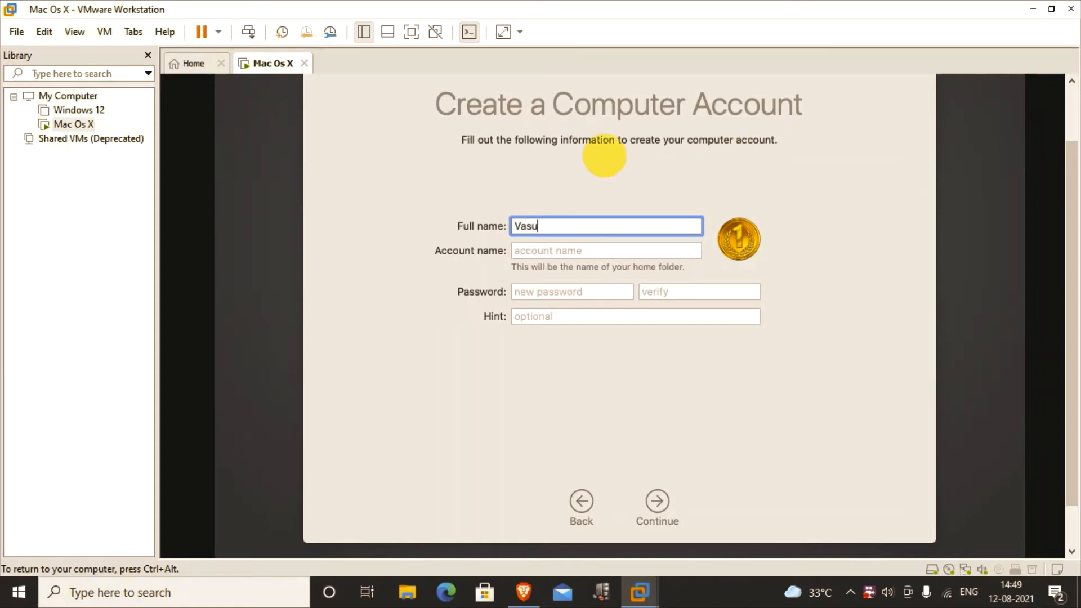
left_click(570, 251)
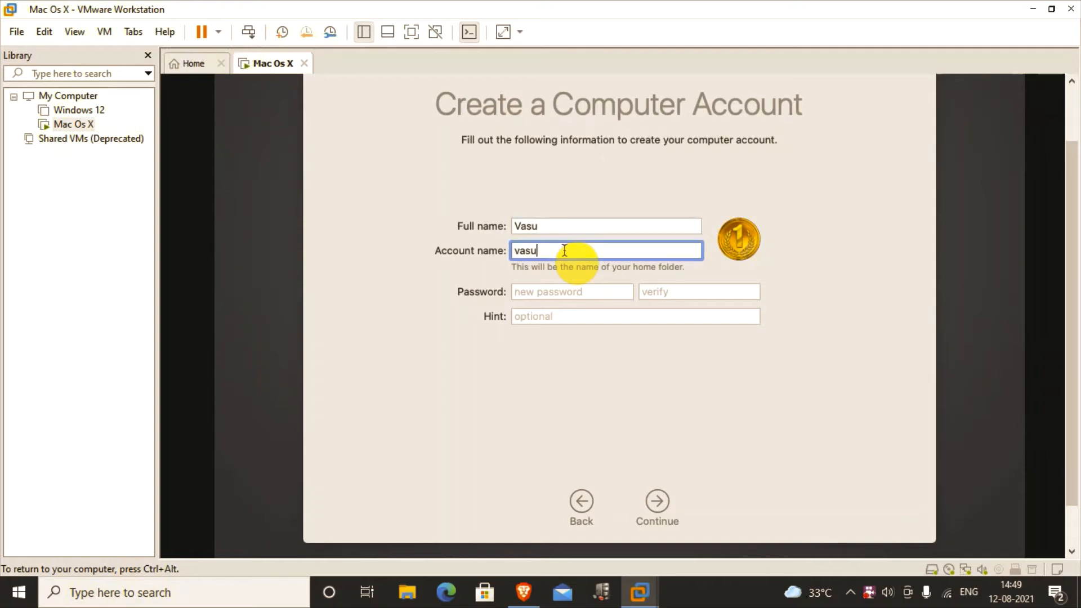
left_click(551, 292)
type("1")
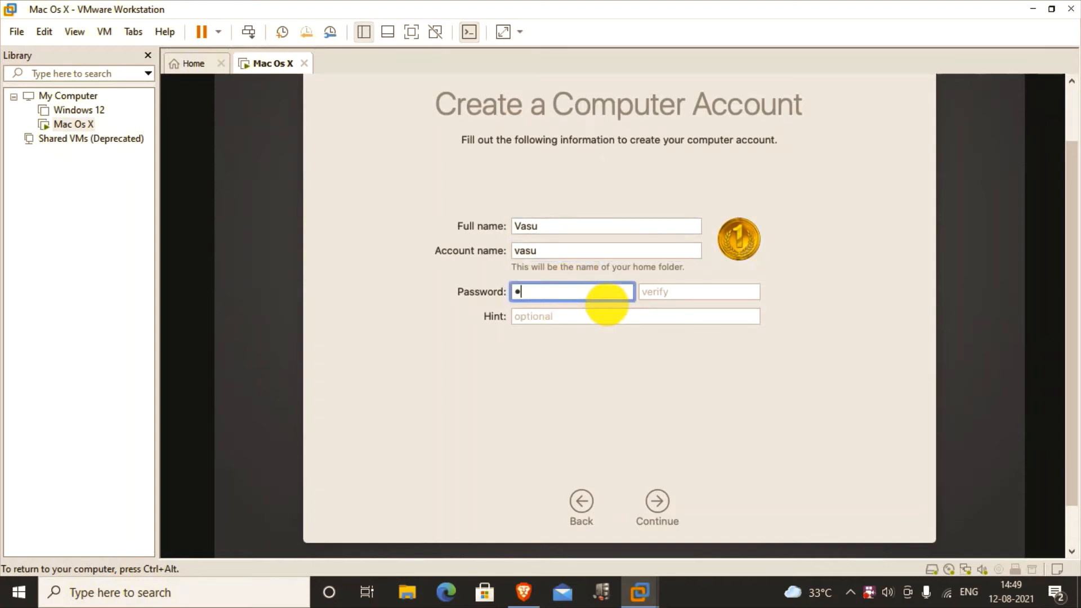
type("234")
left_click(676, 296)
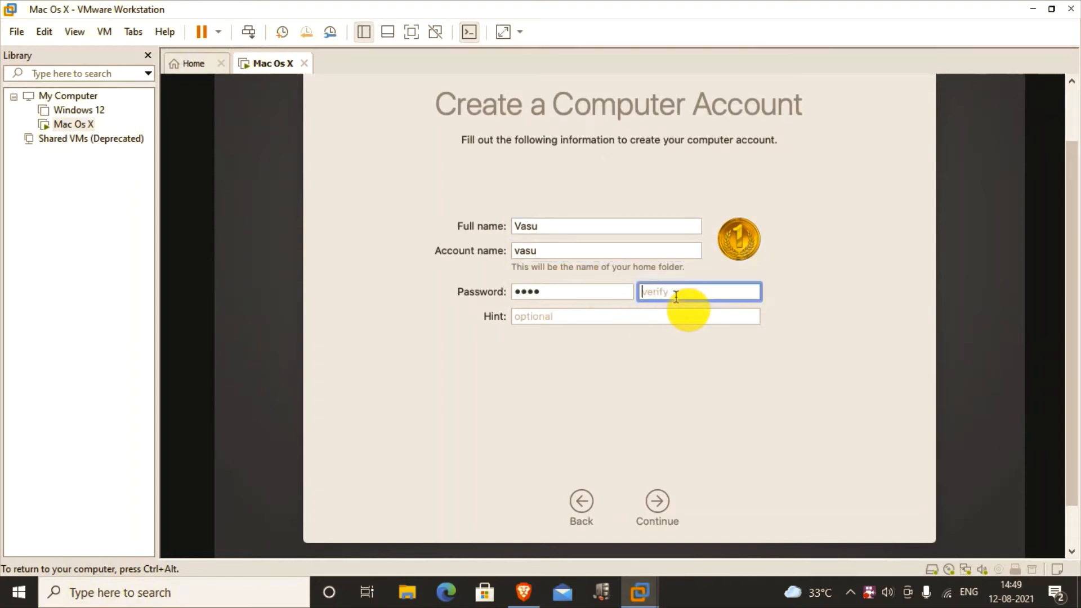
type("1234")
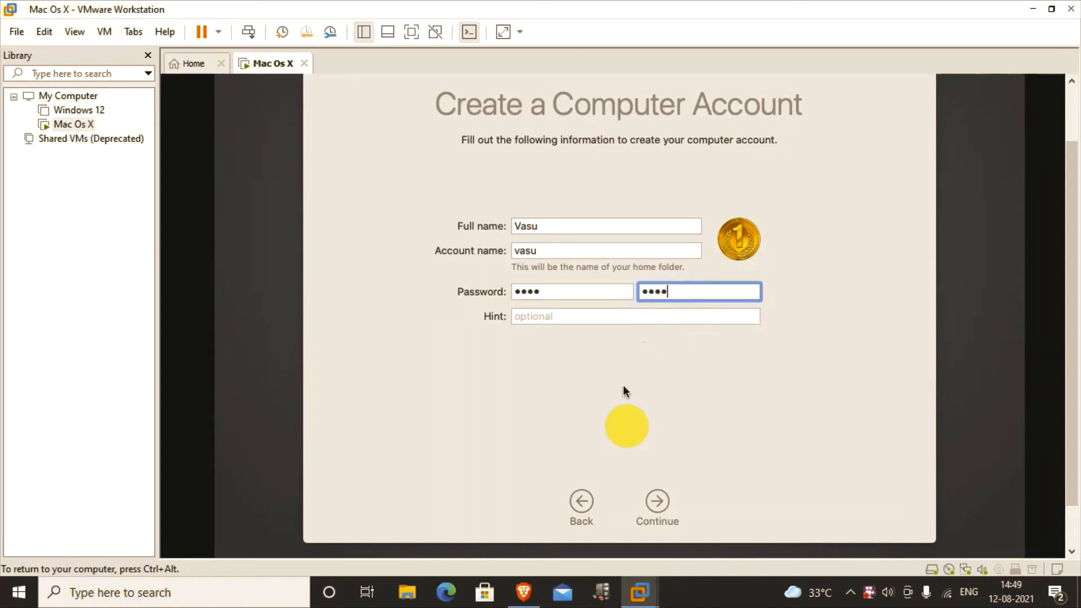
left_click(657, 501)
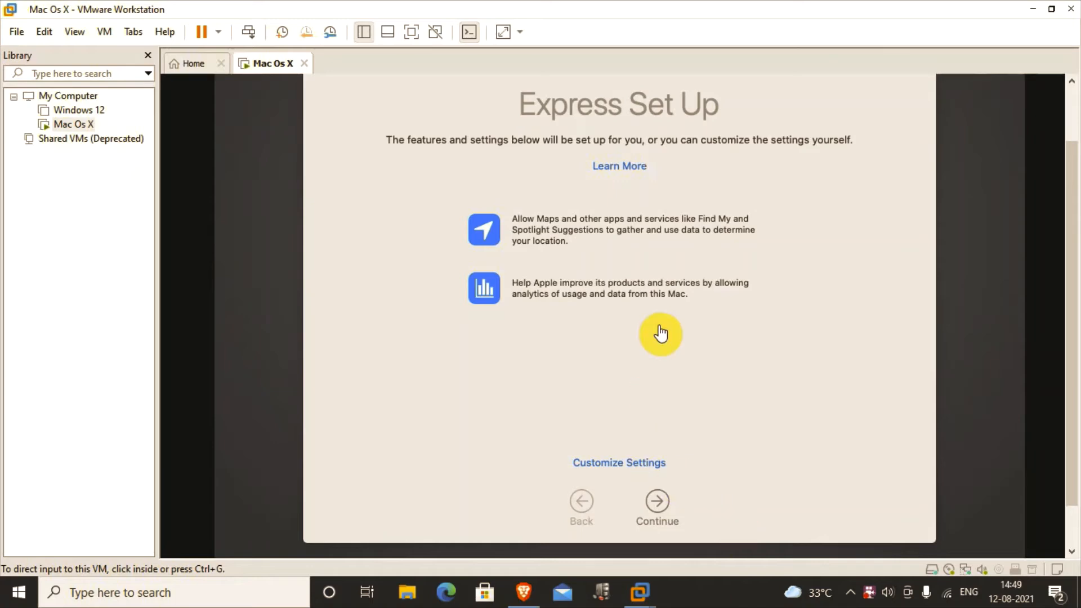
Step: Accept Express Set Up and enable sharing crash and usage data with developers
left_click(726, 282)
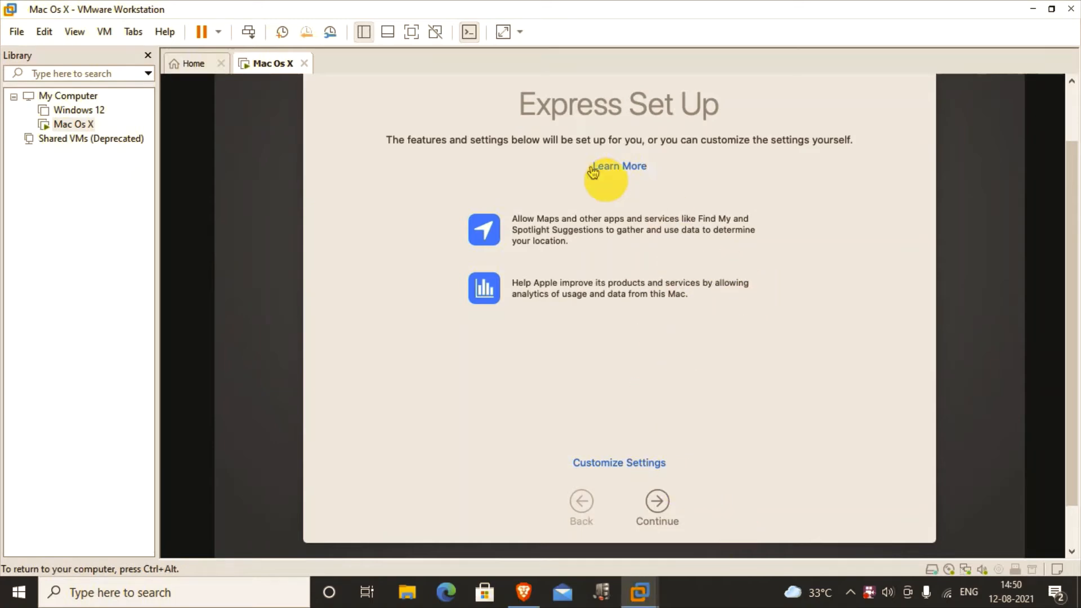
left_click(658, 503)
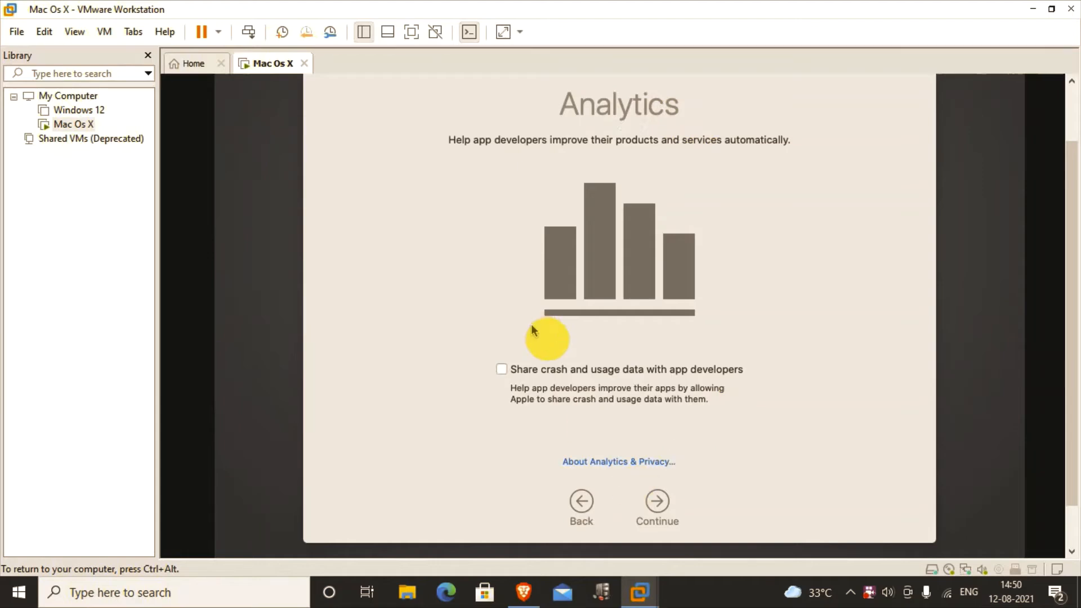
left_click(583, 369)
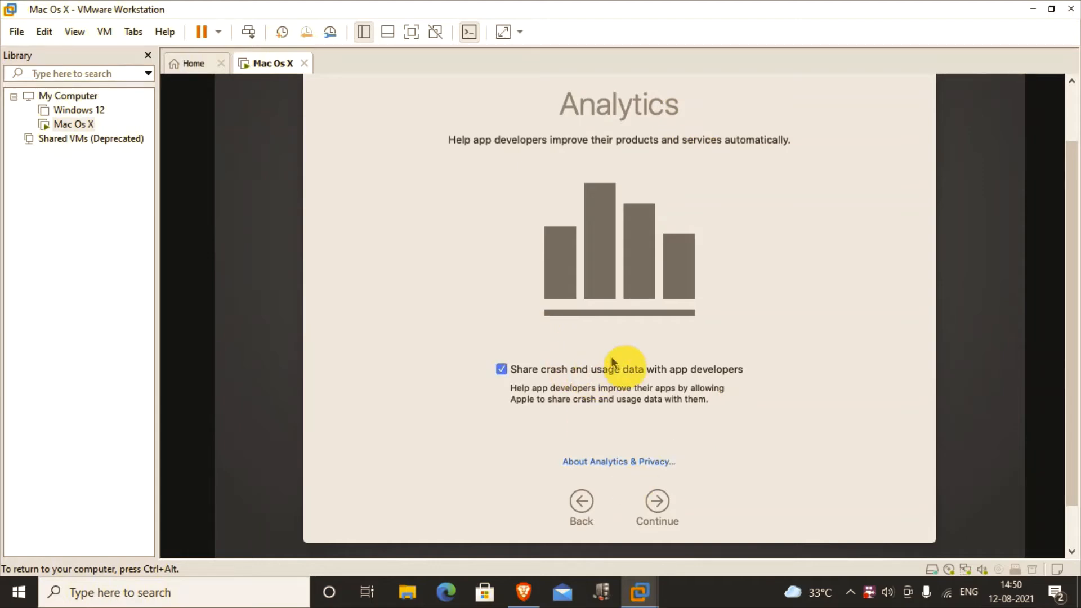
left_click(665, 502)
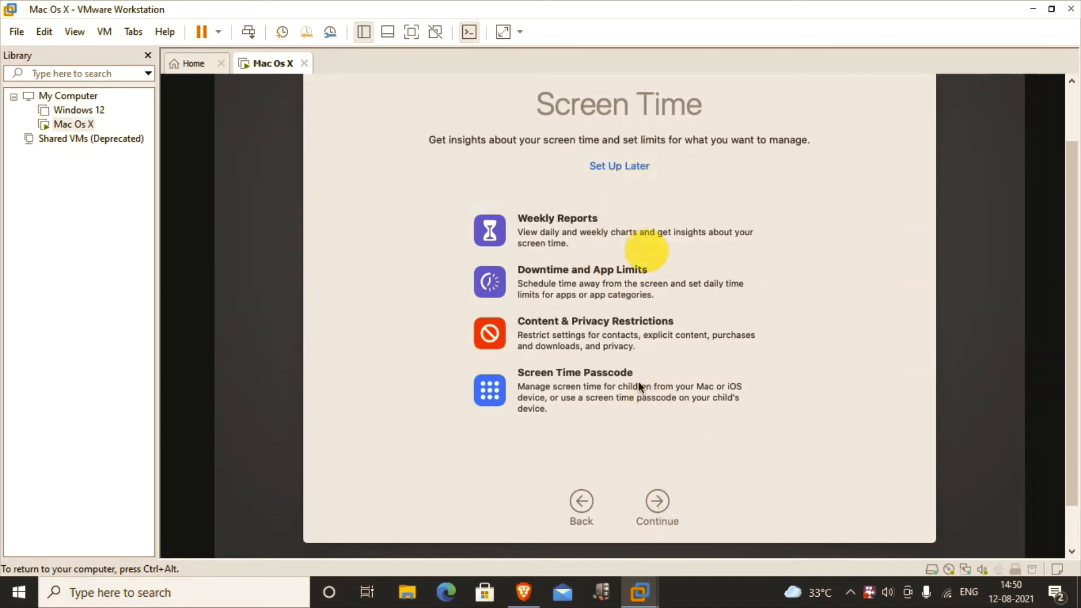
Step: Postpone Screen Time, keep Ask Siri enabled, and choose Not Now for Siri audio sharing
left_click(625, 169)
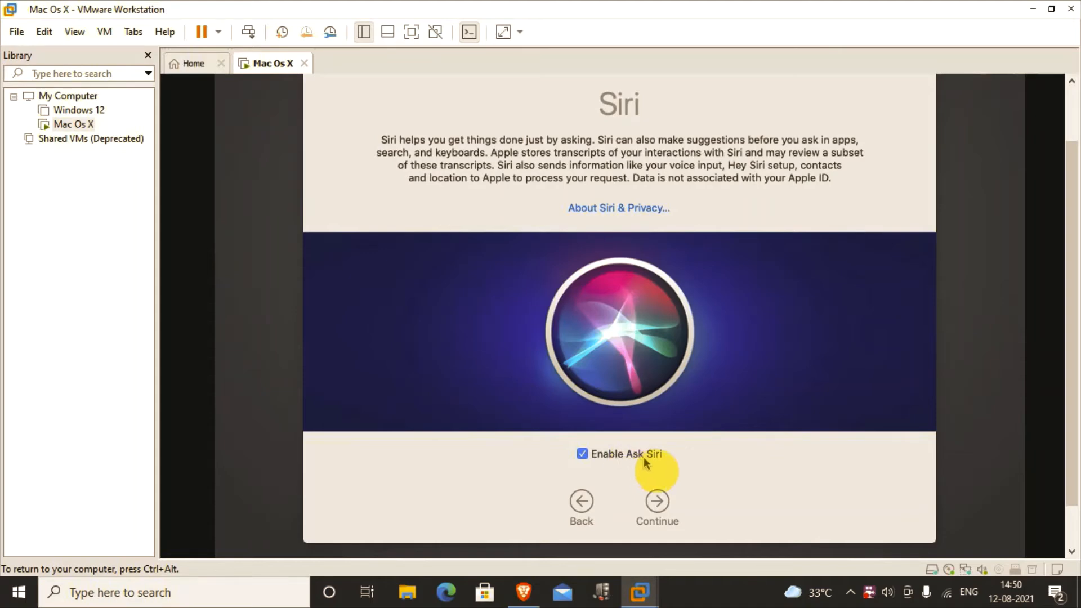
left_click(661, 501)
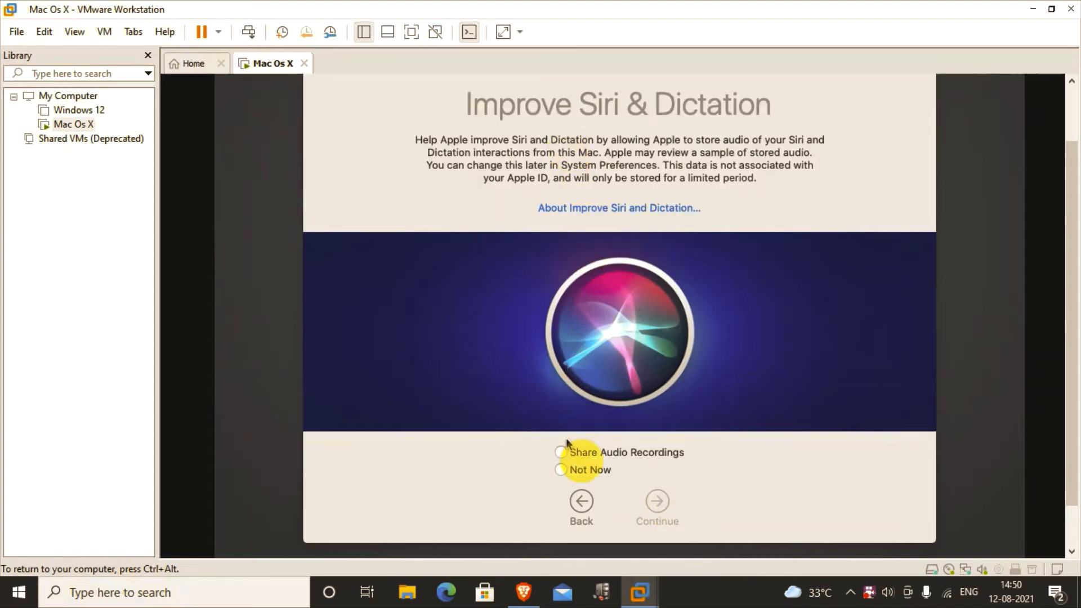
left_click(572, 454)
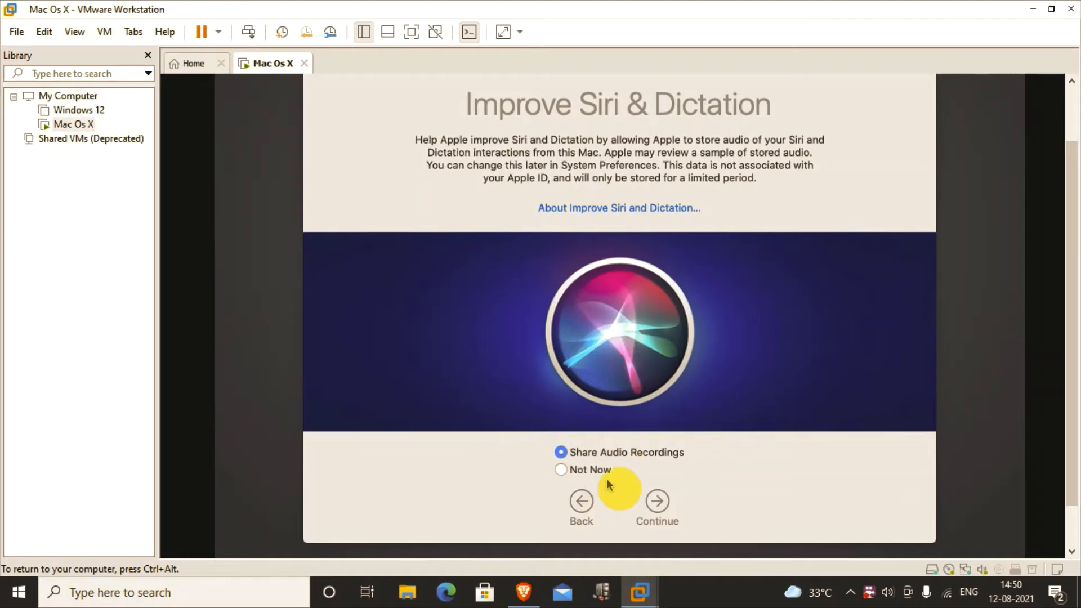
left_click(590, 474)
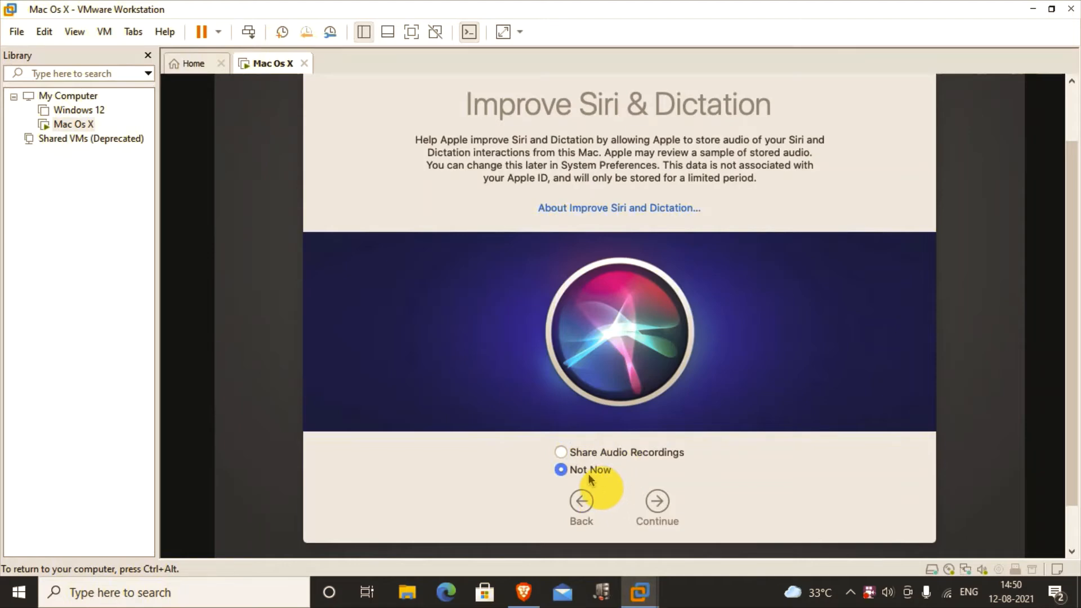
left_click(659, 500)
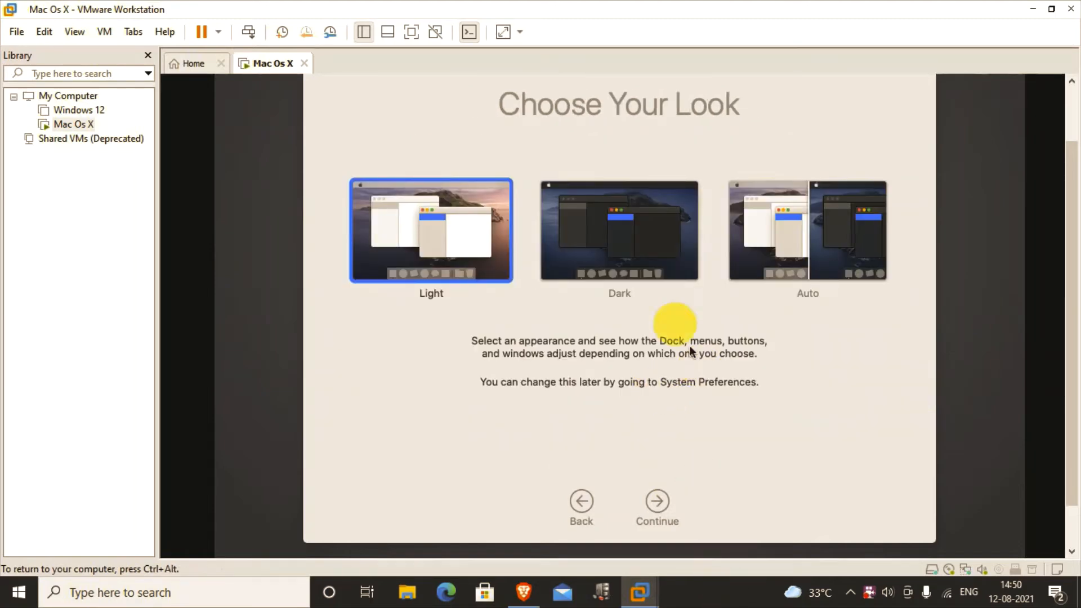
Step: Choose the Dark appearance, finish setup, and show the VM full screen
left_click(637, 236)
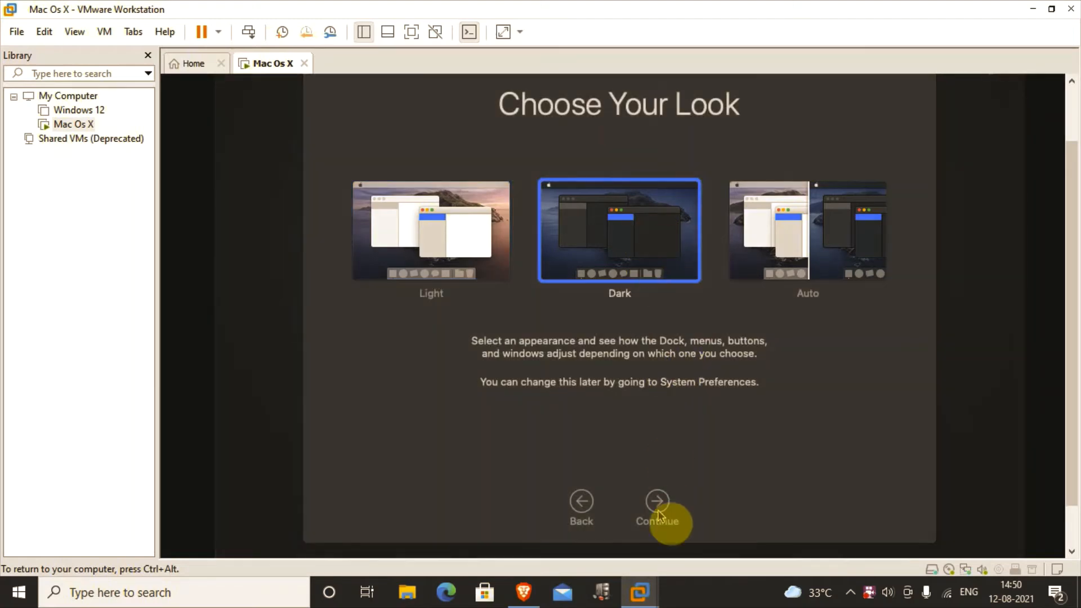
left_click(660, 505)
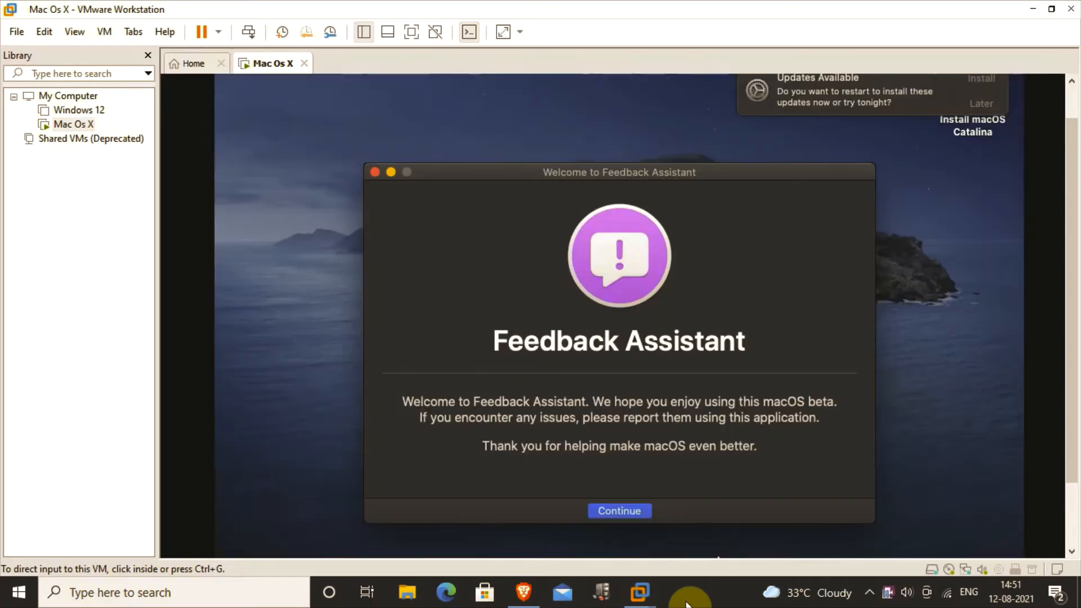
left_click(416, 30)
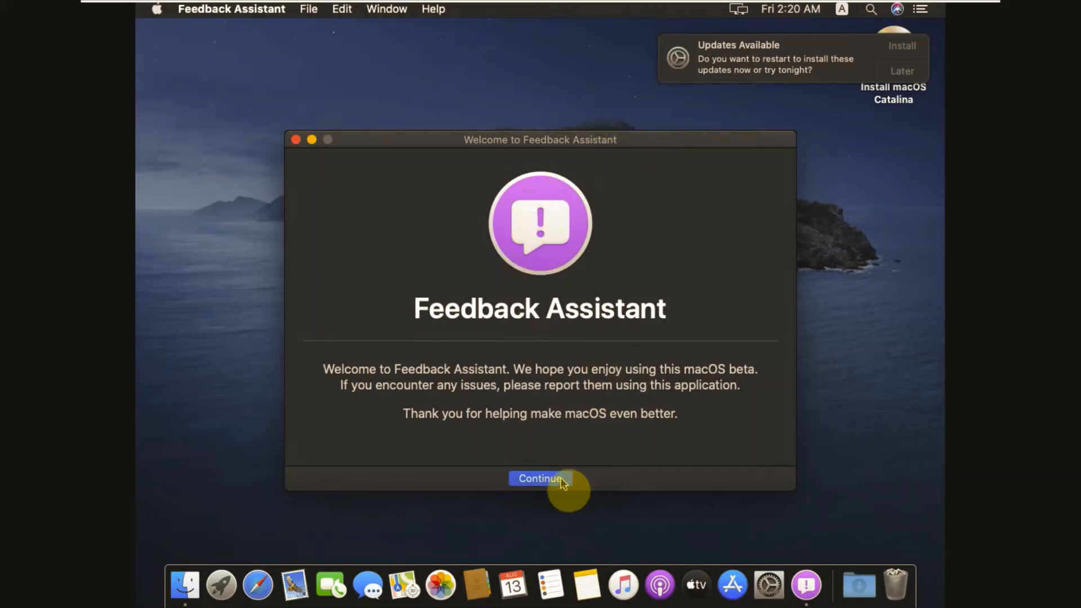
Step: Close Feedback Assistant, postpone updates to Try in an Hour, and close the update notifications
left_click(296, 139)
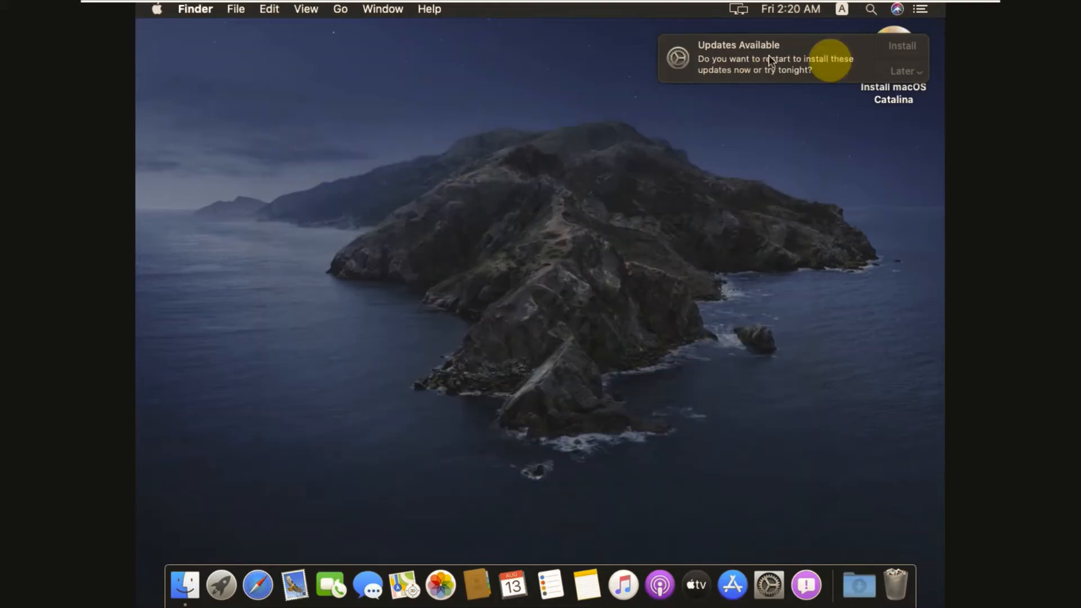
left_click(904, 72)
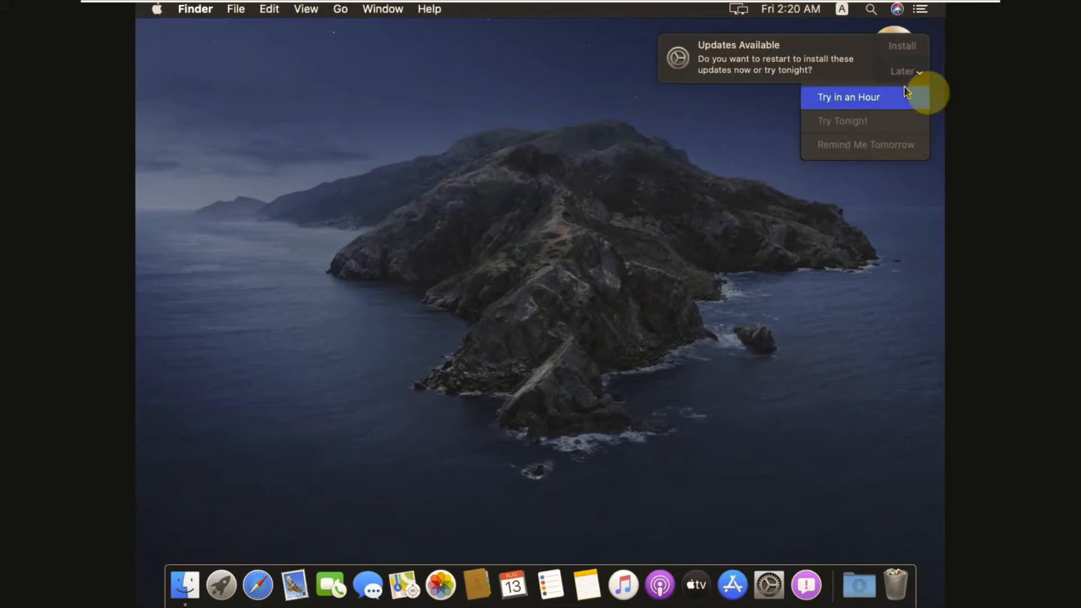
left_click(916, 72)
left_click(897, 48)
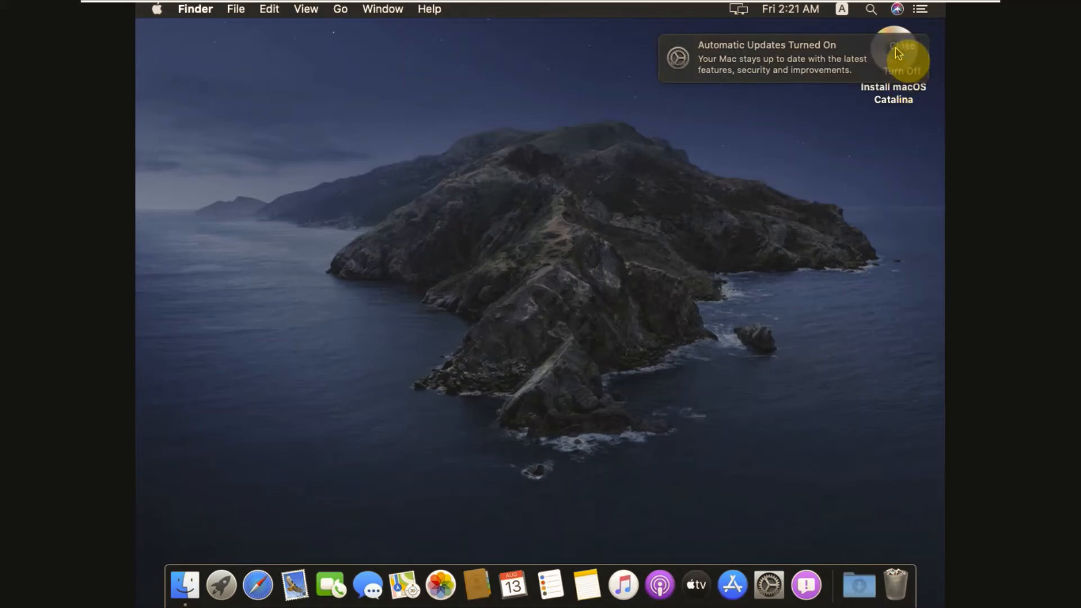
left_click(897, 49)
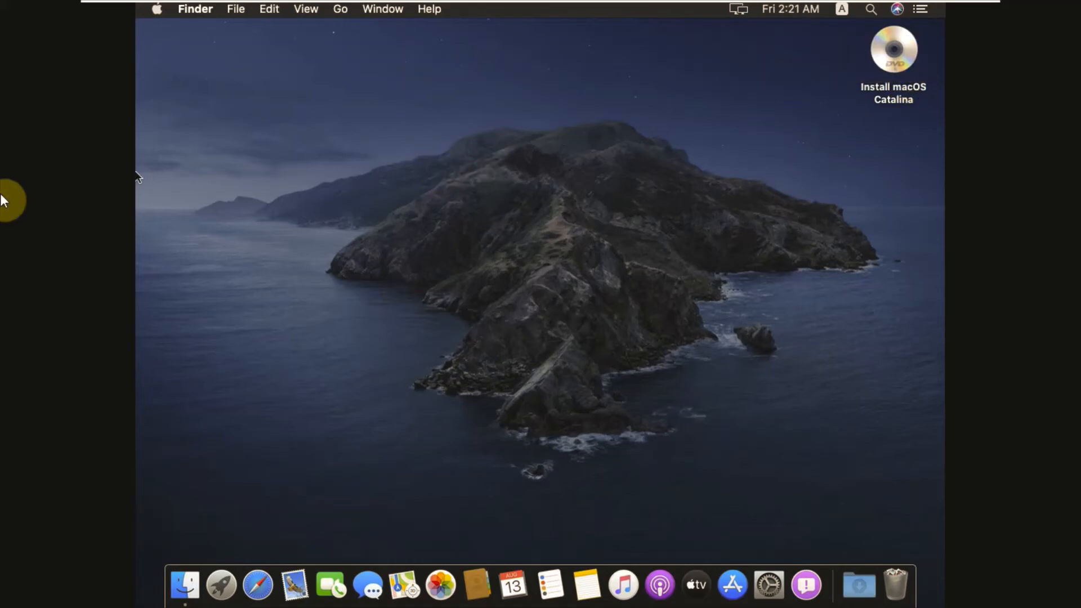
left_click(376, 274)
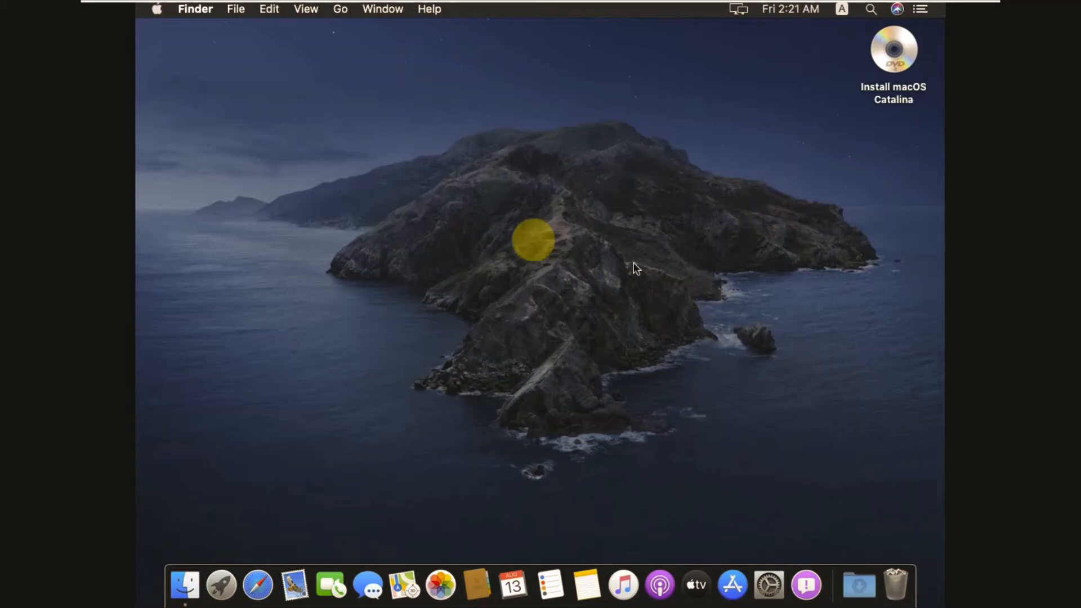
left_click(157, 10)
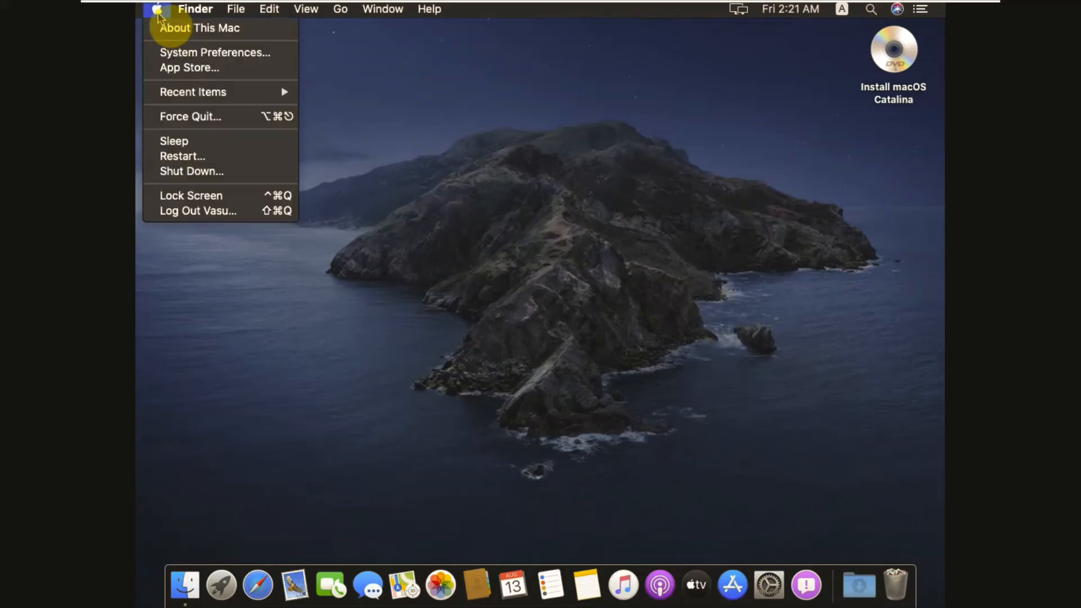
left_click(188, 31)
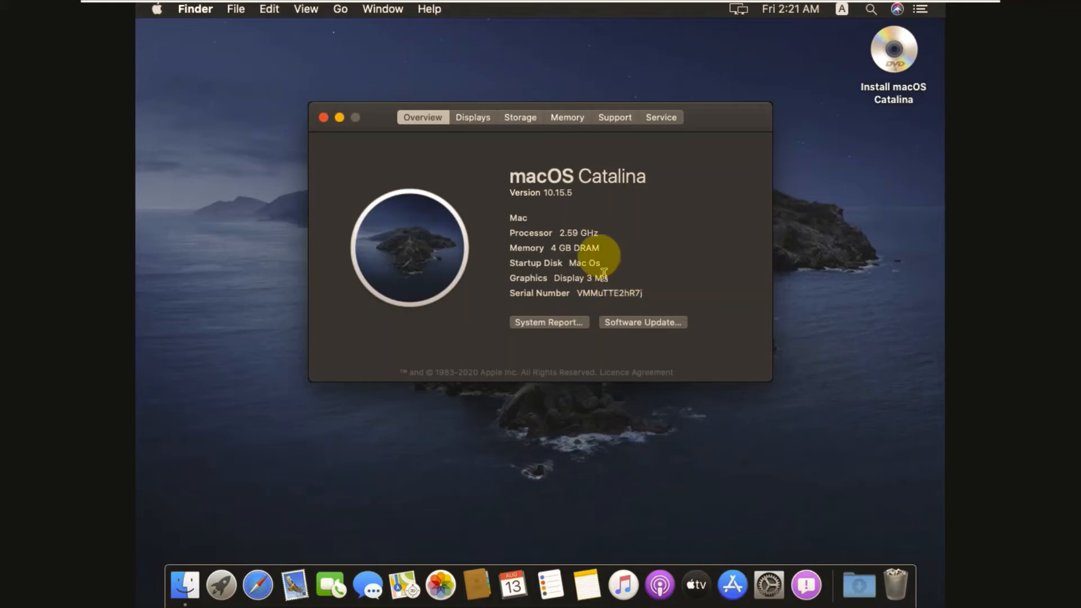
left_click(323, 117)
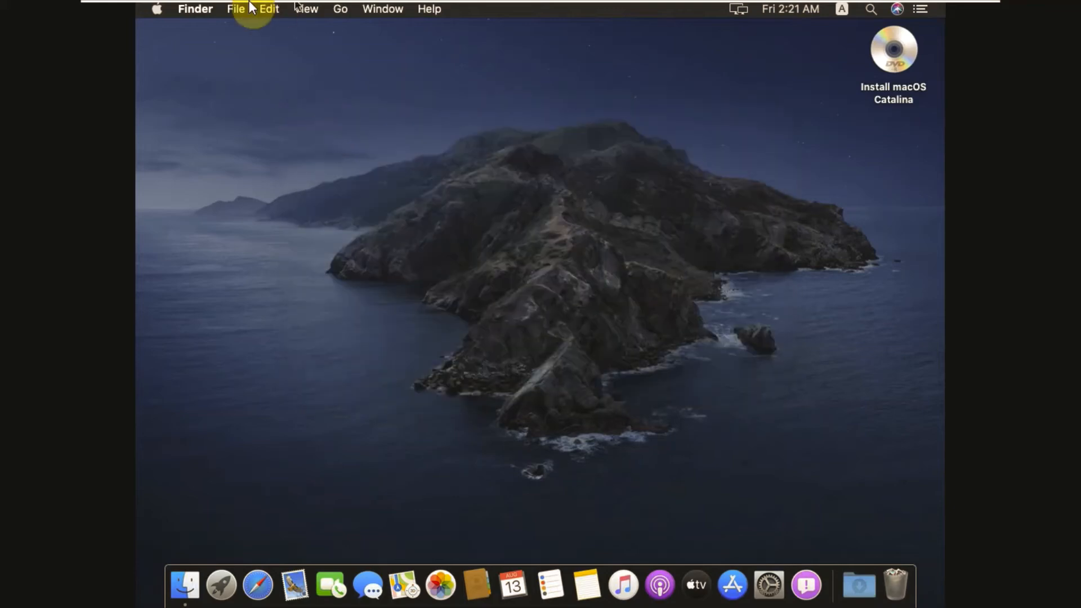
mouse_move(249, 2)
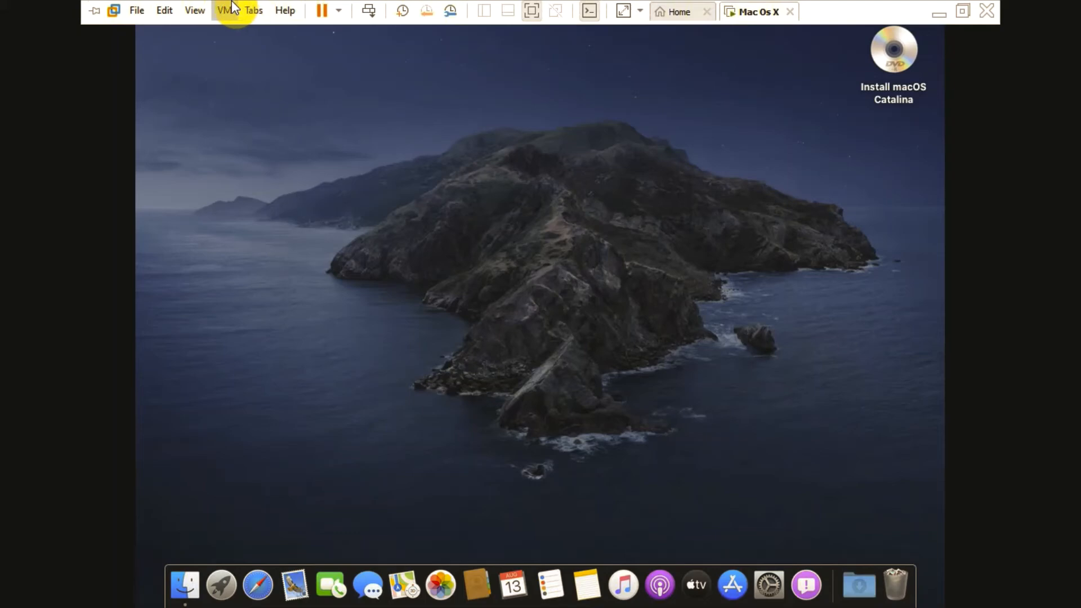
left_click(229, 9)
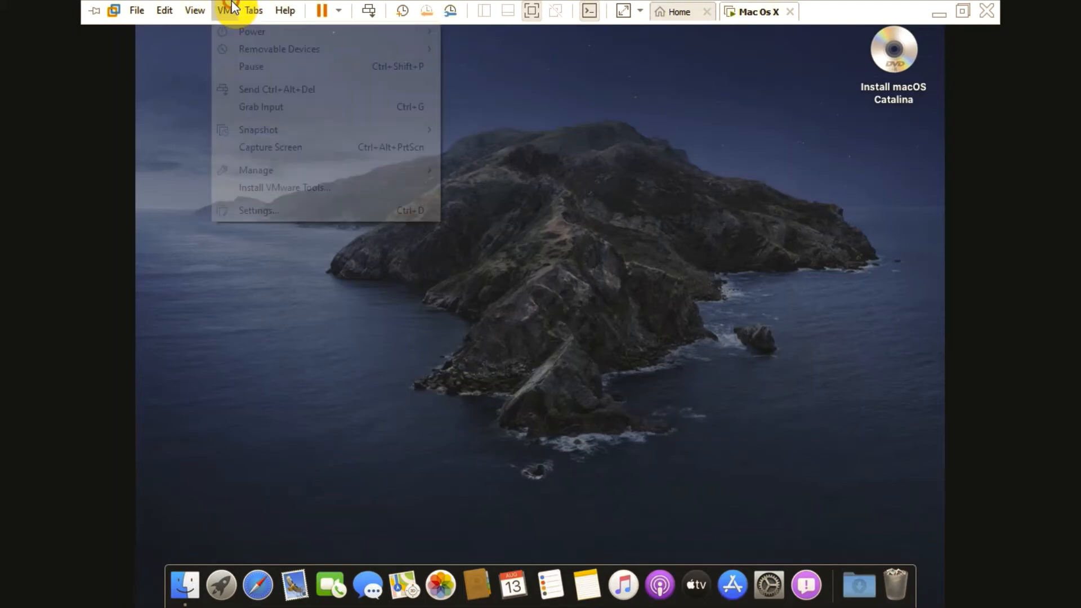
left_click(269, 189)
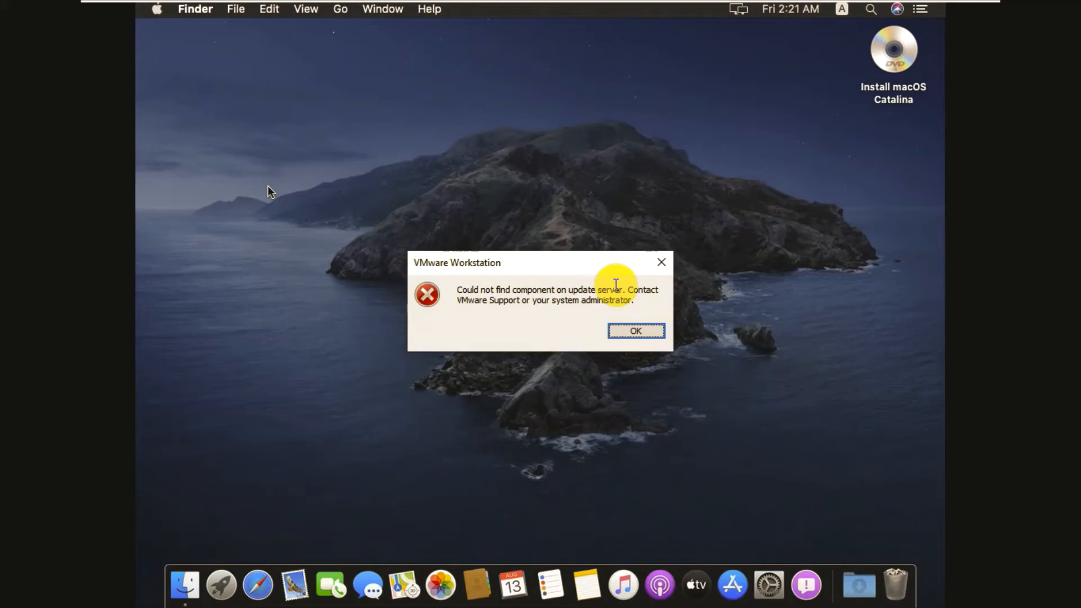
left_click(634, 334)
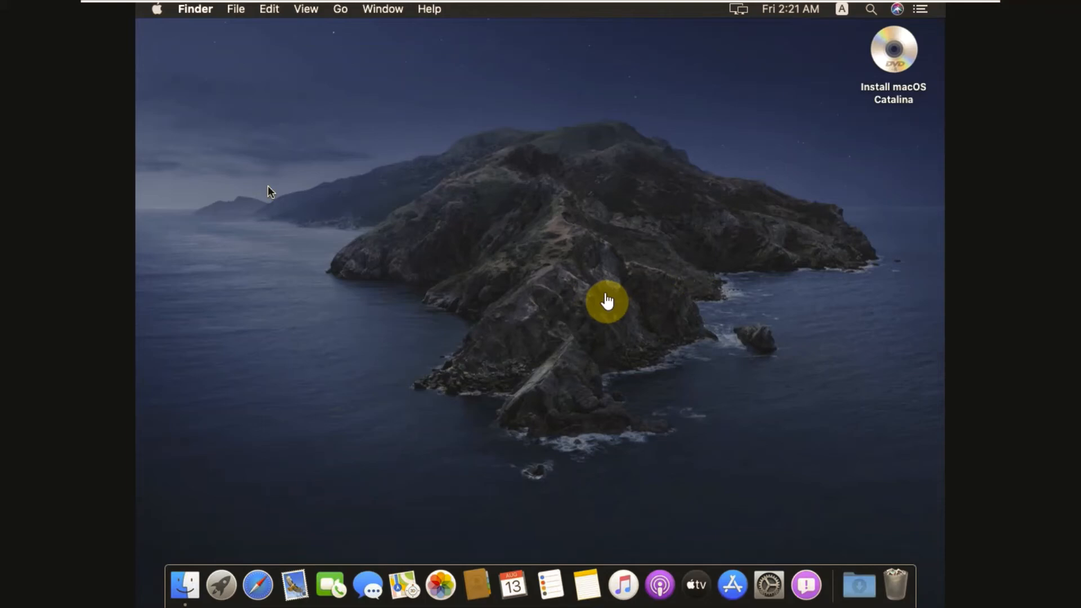
left_click(249, 10)
key("Up")
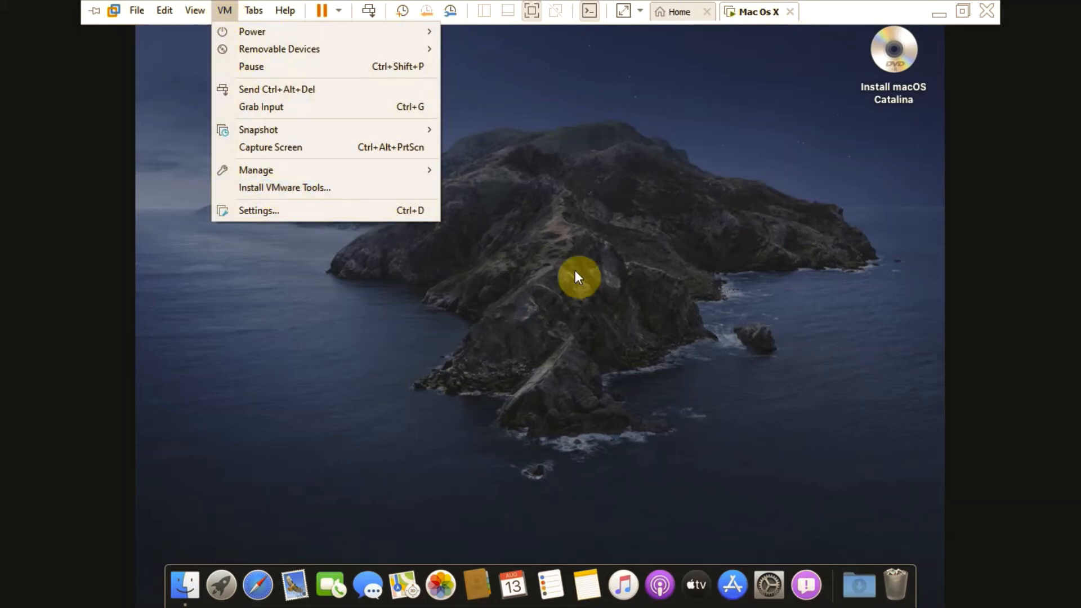
mouse_move(303, 52)
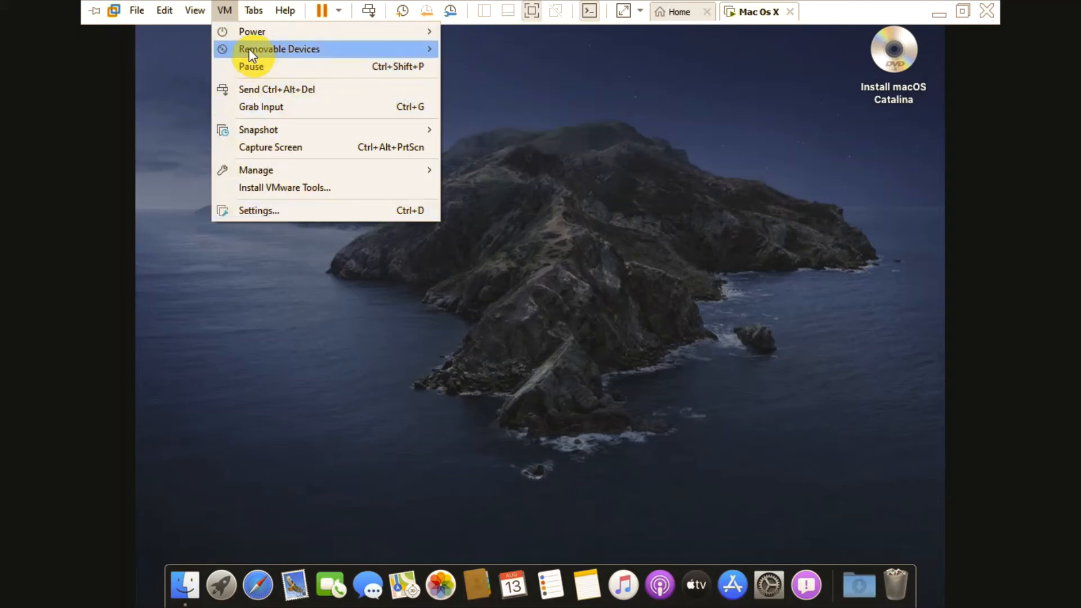
mouse_move(525, 49)
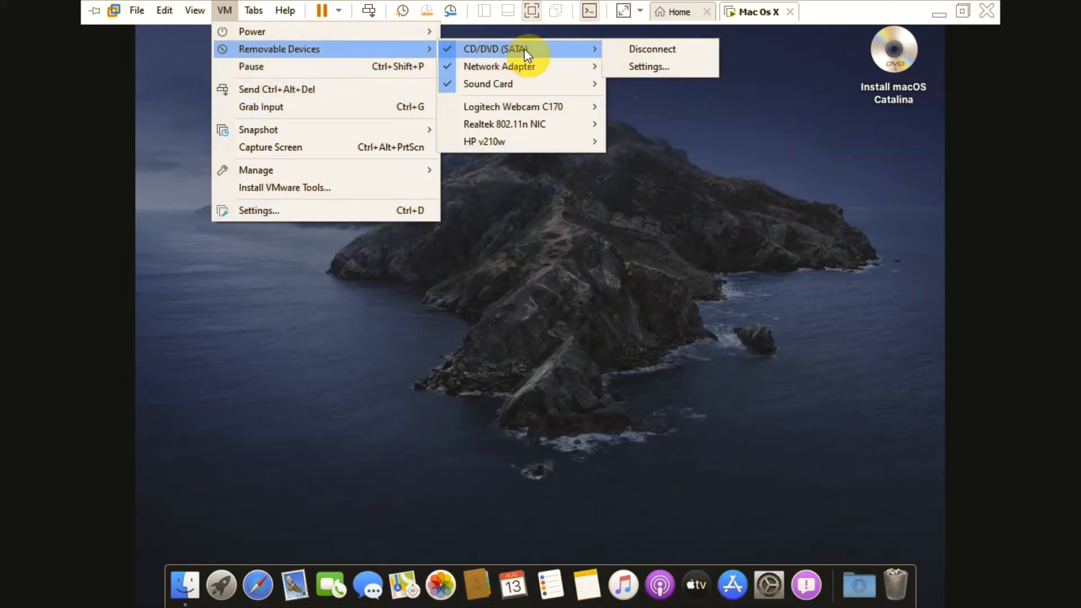
left_click(643, 67)
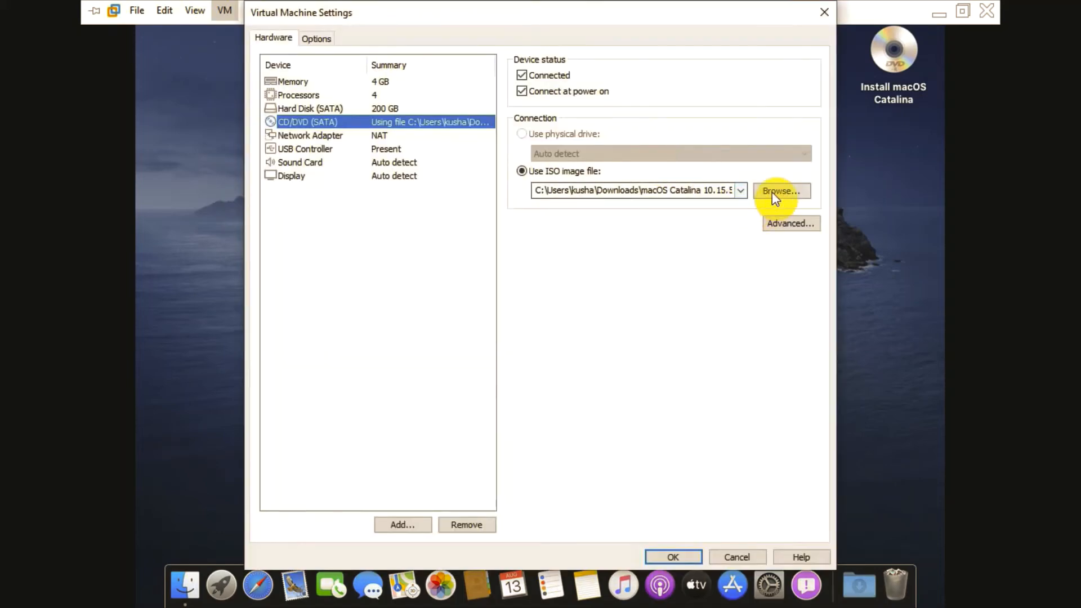
left_click(777, 191)
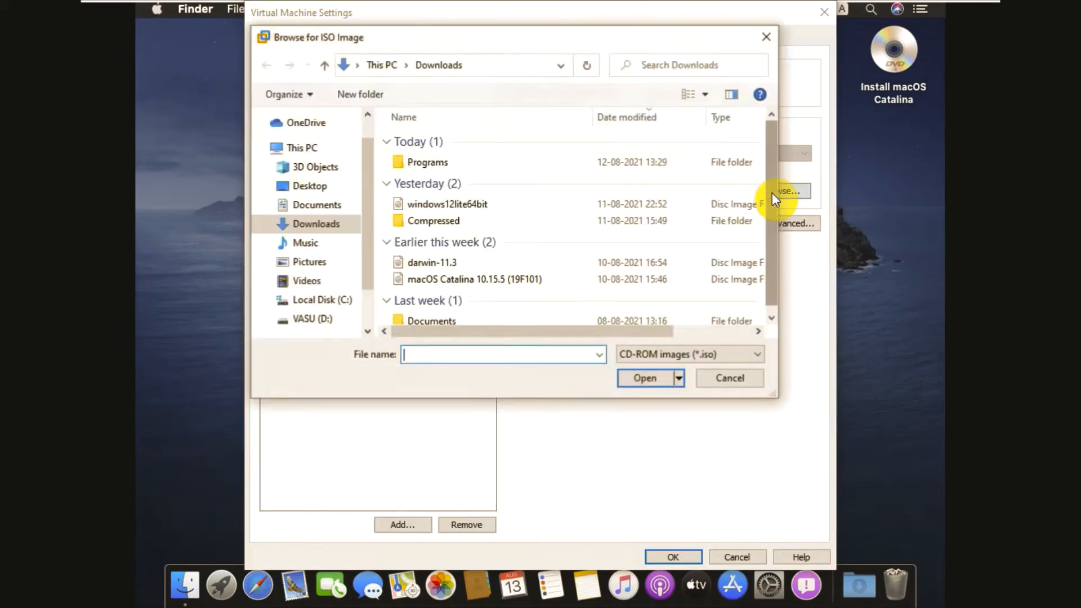
double_click(447, 263)
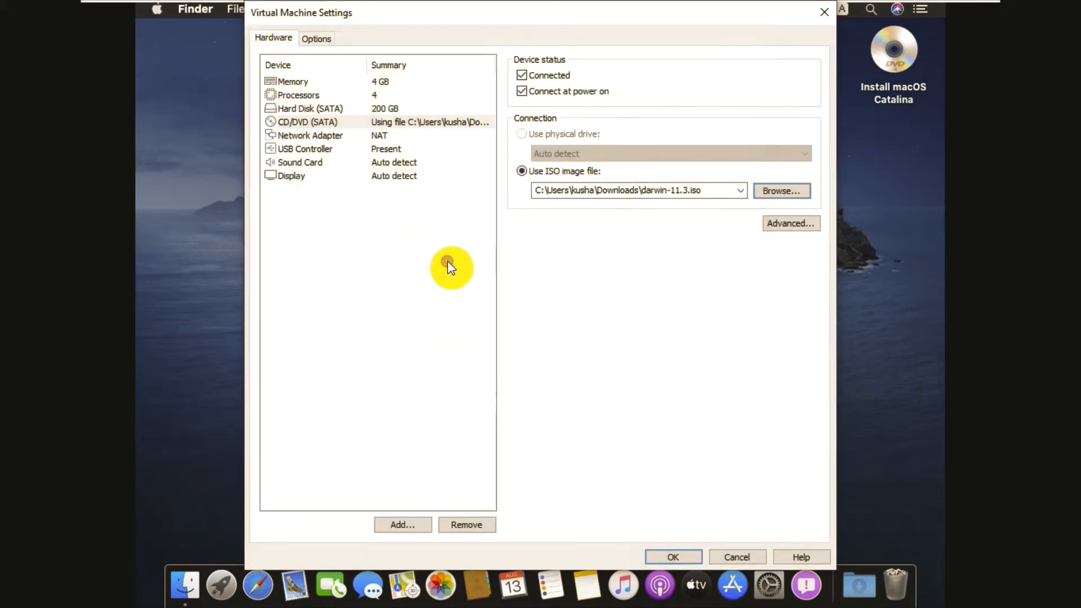
left_click(672, 555)
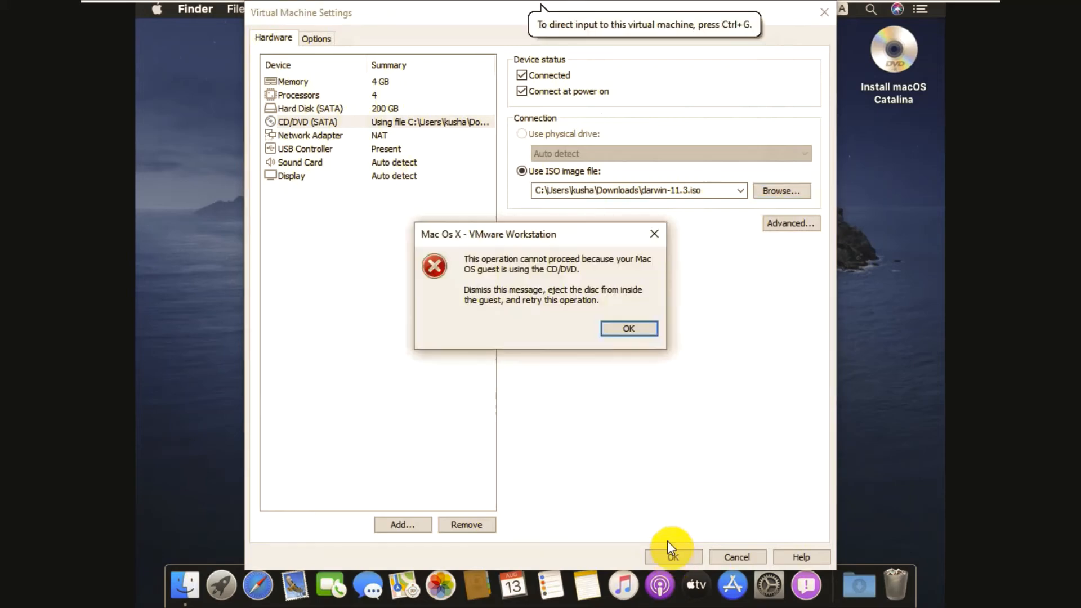
left_click(628, 331)
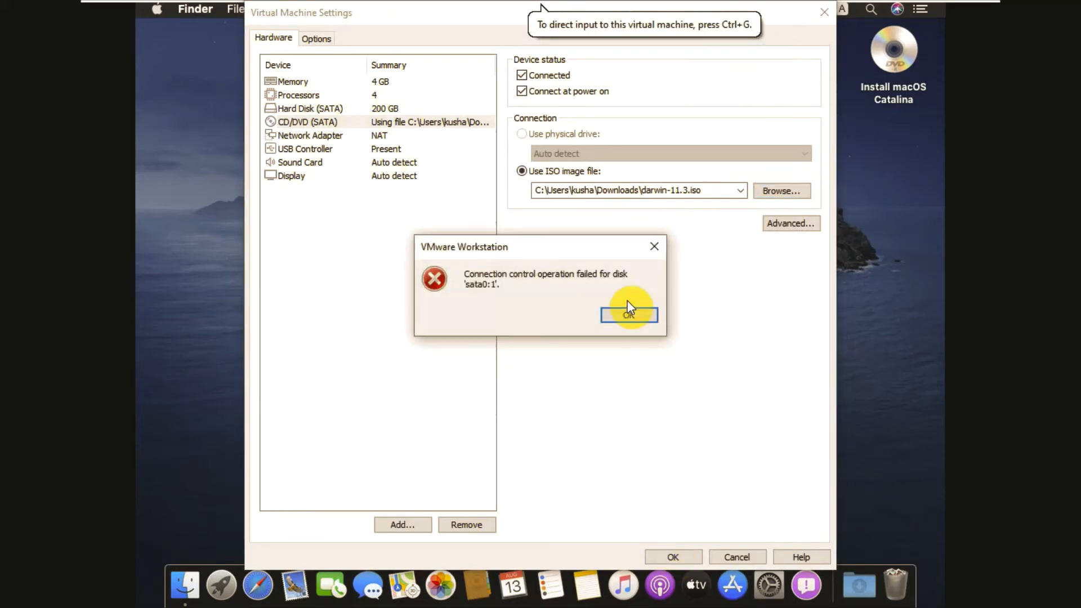
left_click(630, 318)
left_click(738, 558)
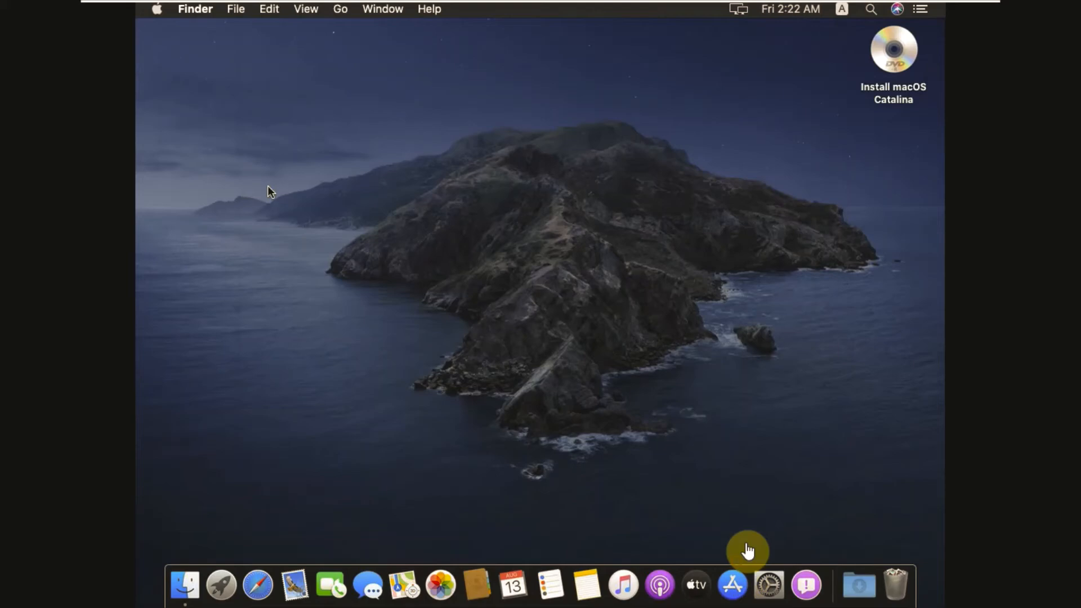
Step: Eject the Install macOS Catalina disc from the guest desktop via its right-click menu
left_click(882, 82)
right_click(879, 84)
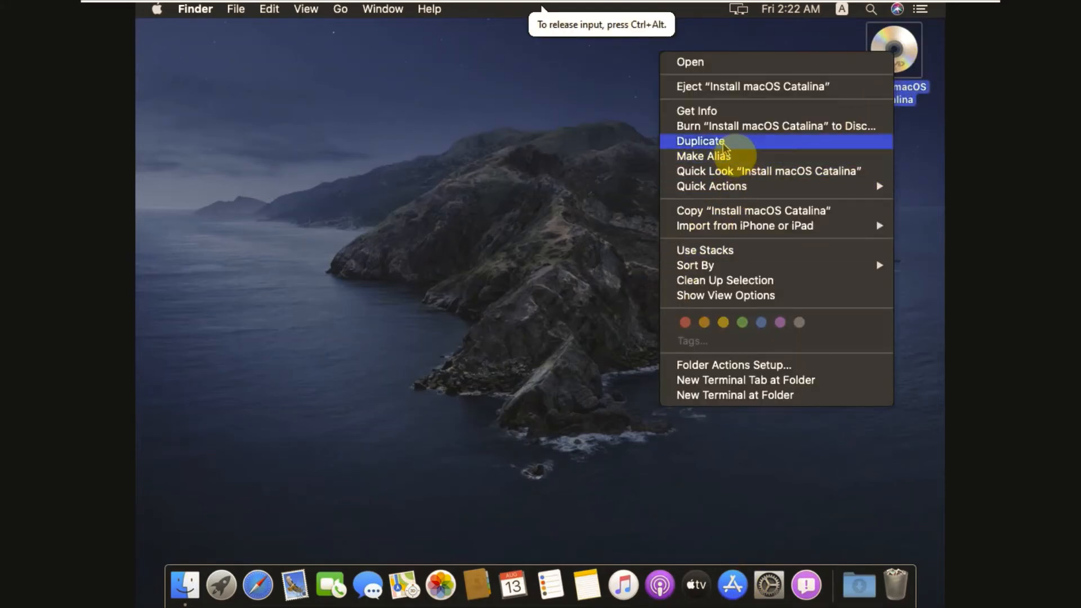
left_click(720, 86)
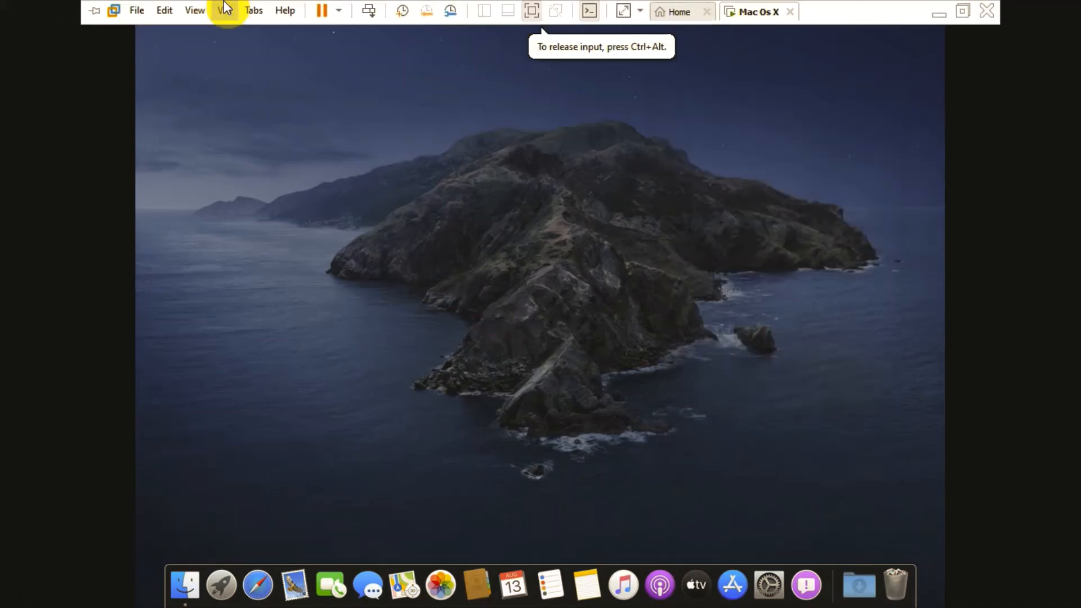
left_click(225, 10)
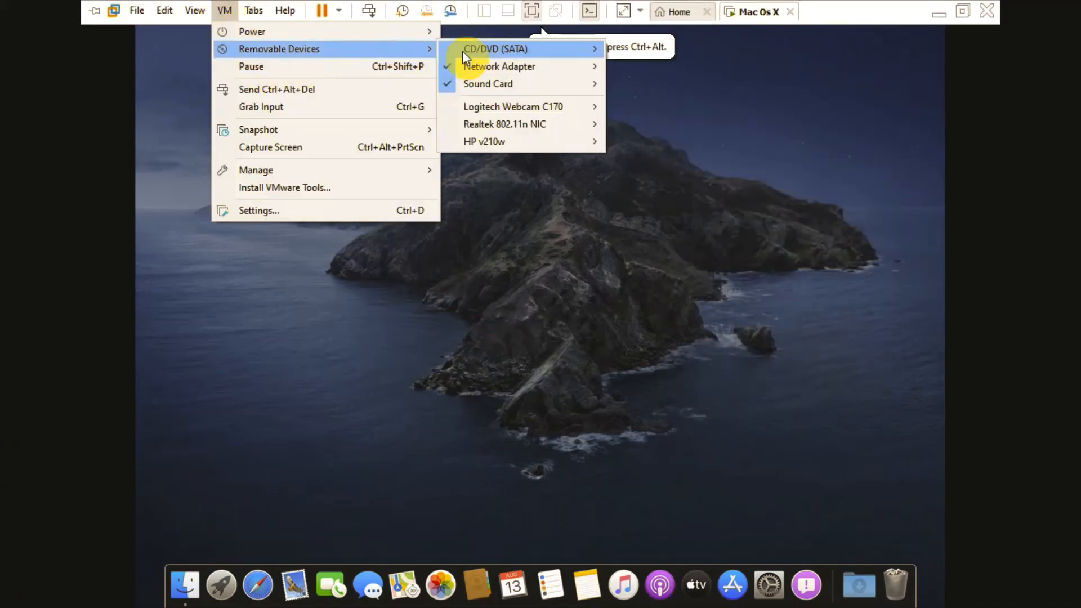
Step: Set the CD/DVD (SATA) drive image to darwin-11.3.iso in its settings
mouse_move(560, 48)
left_click(652, 67)
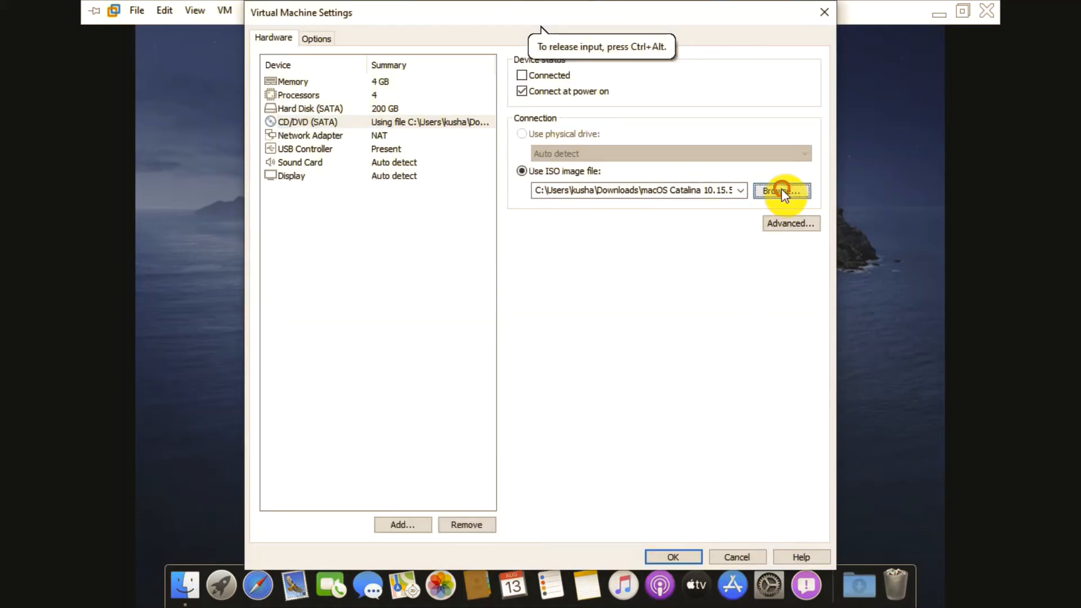
left_click(780, 189)
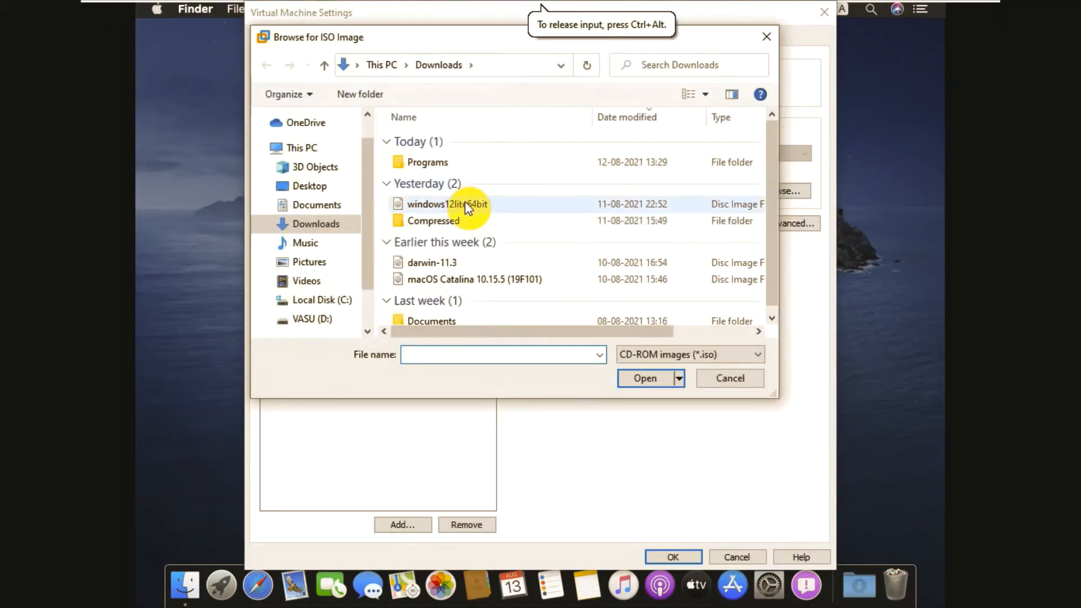
double_click(455, 262)
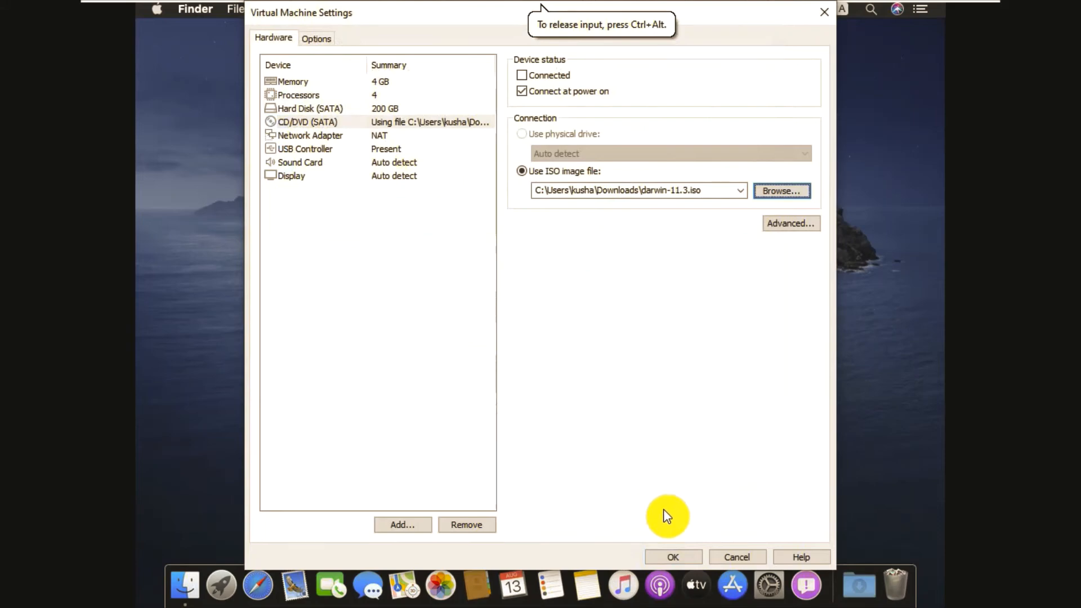
left_click(675, 556)
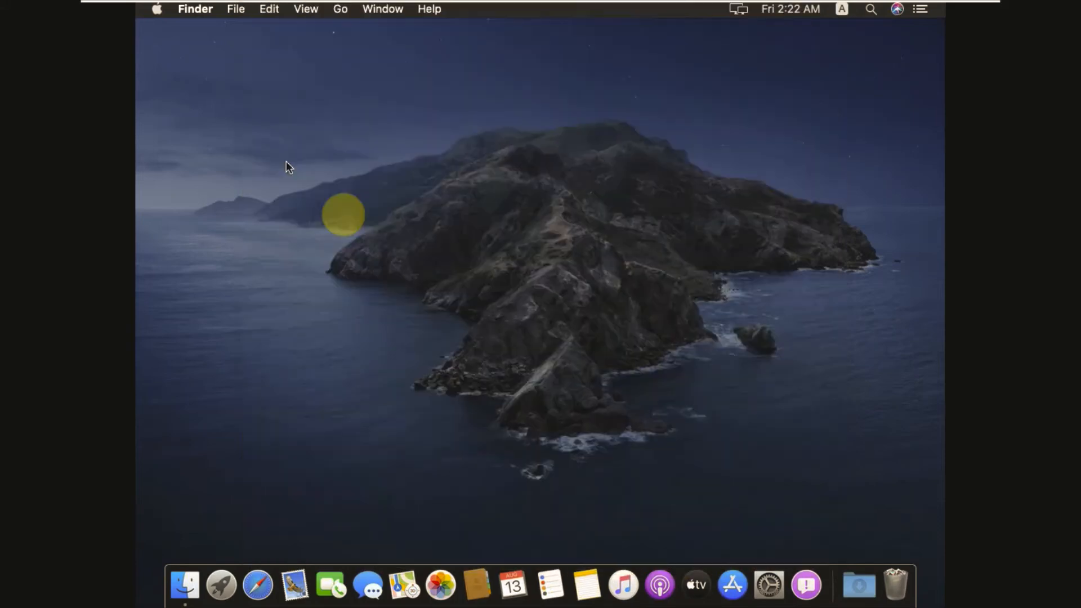
Step: Connect the CD/DVD drive to the Mac guest from Removable Devices
left_click(225, 10)
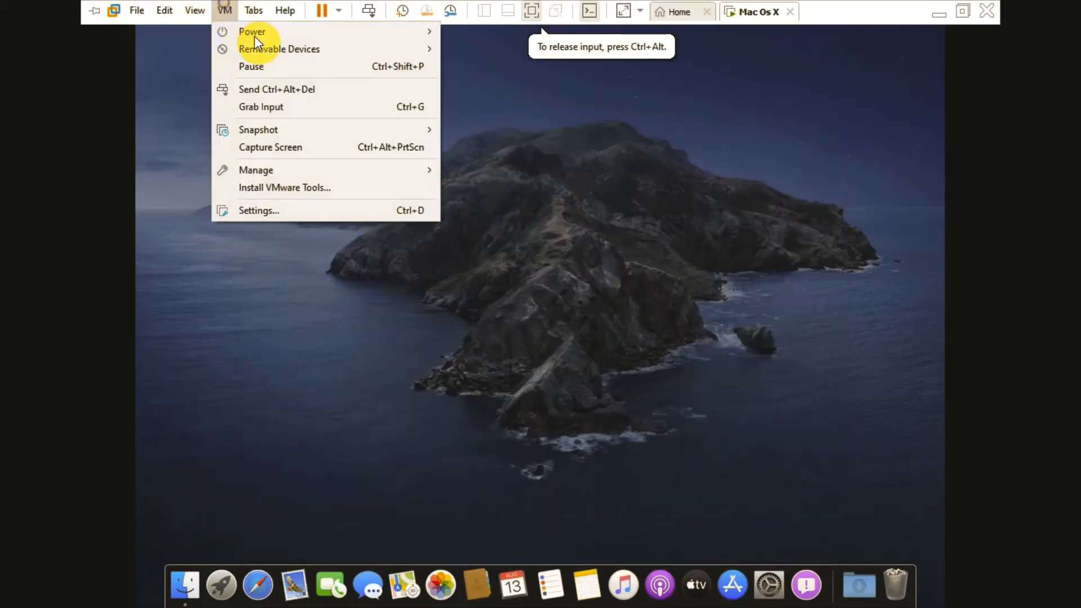
mouse_move(266, 51)
mouse_move(527, 55)
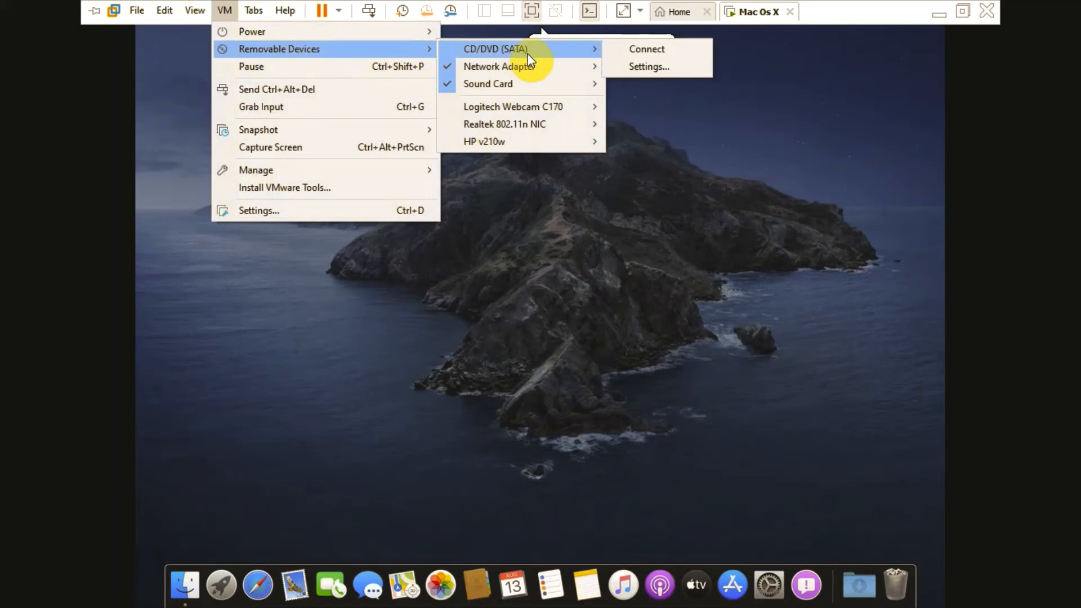
left_click(633, 50)
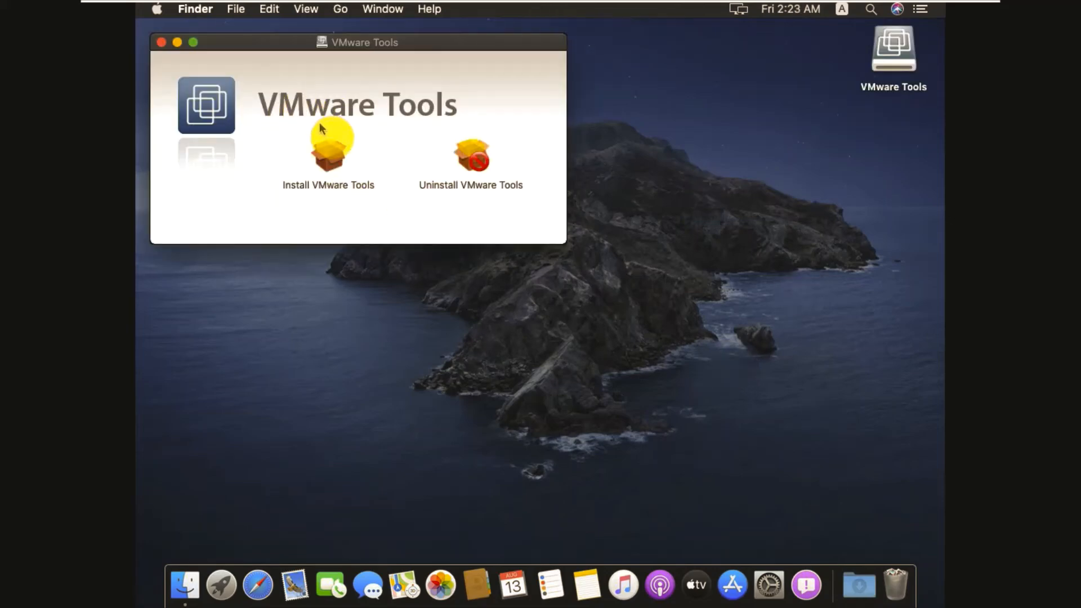
Step: Run Install VMware Tools through the introduction and standard install, accepting the restart warning
left_click(332, 147)
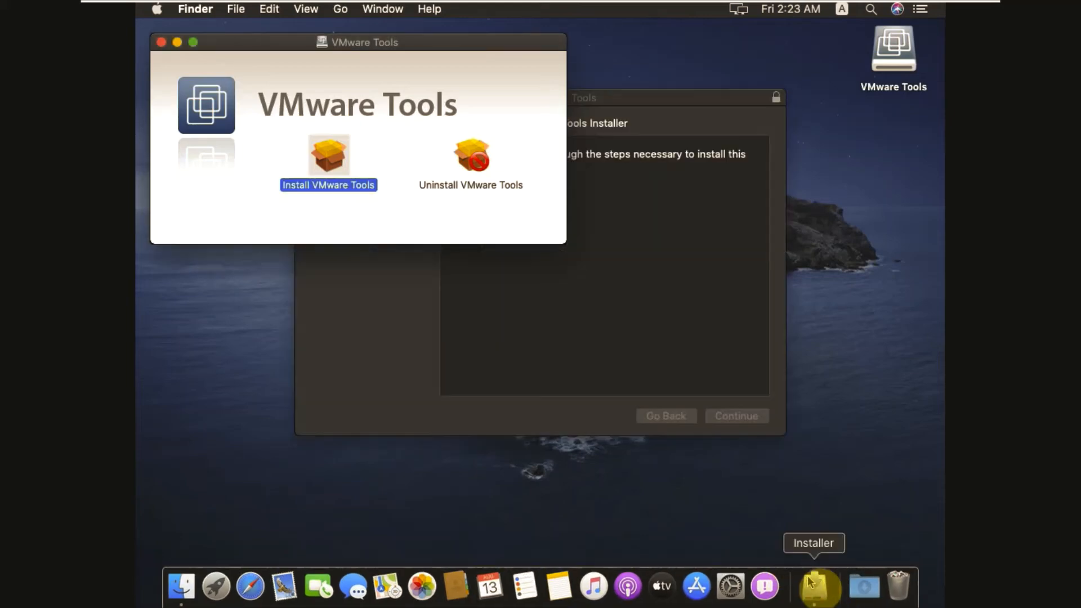
left_click(674, 349)
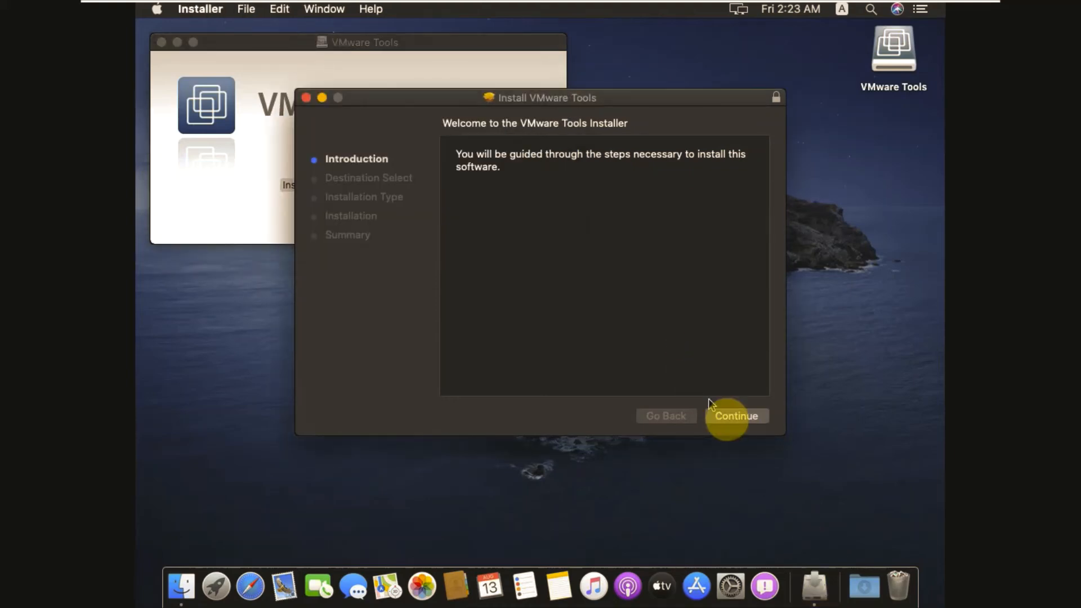
left_click(735, 416)
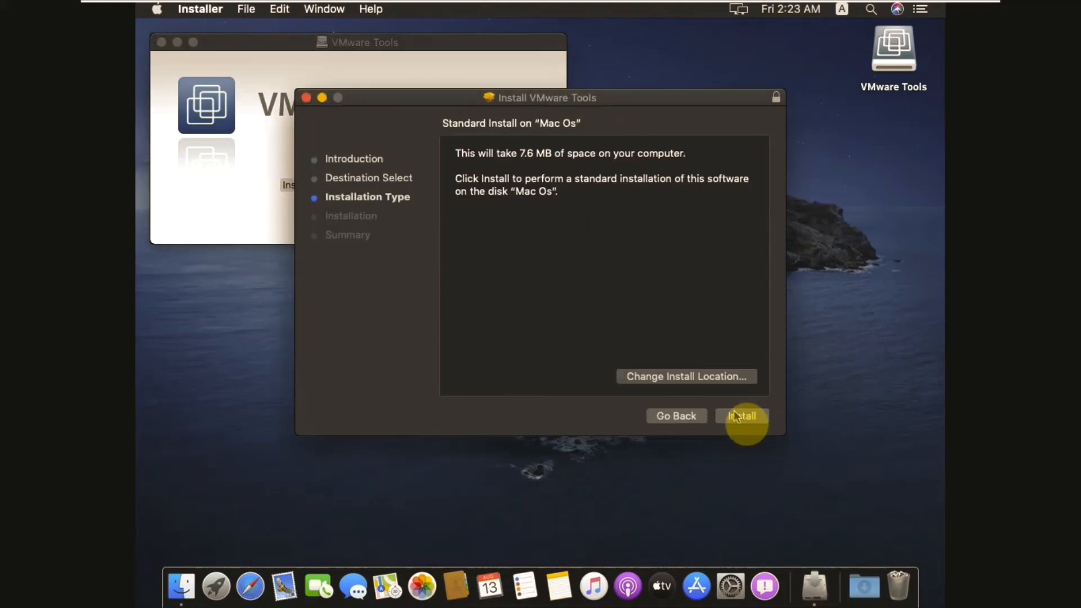
left_click(736, 416)
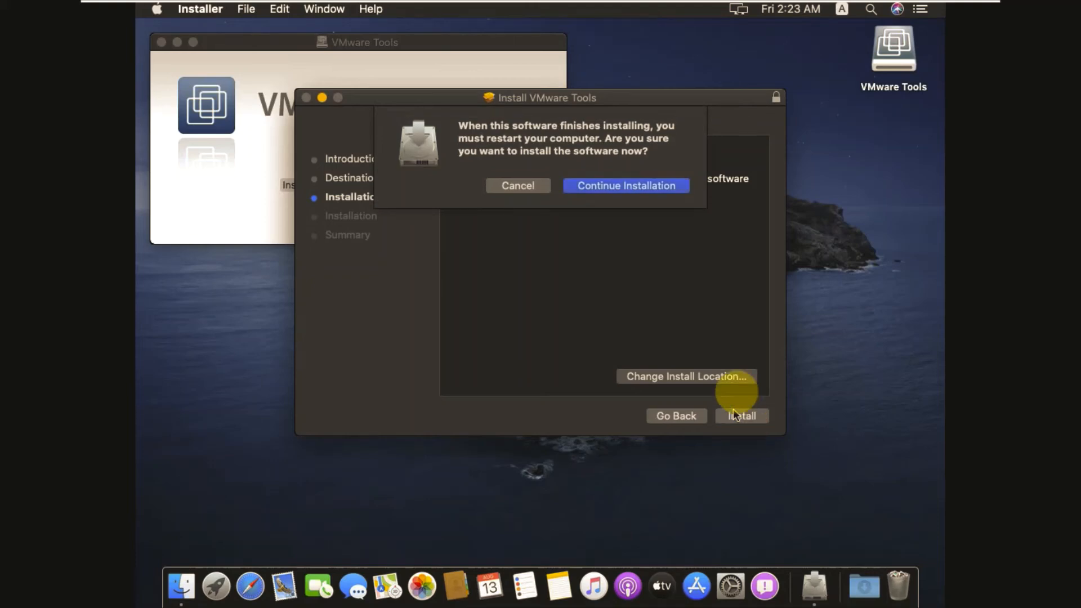
left_click(642, 185)
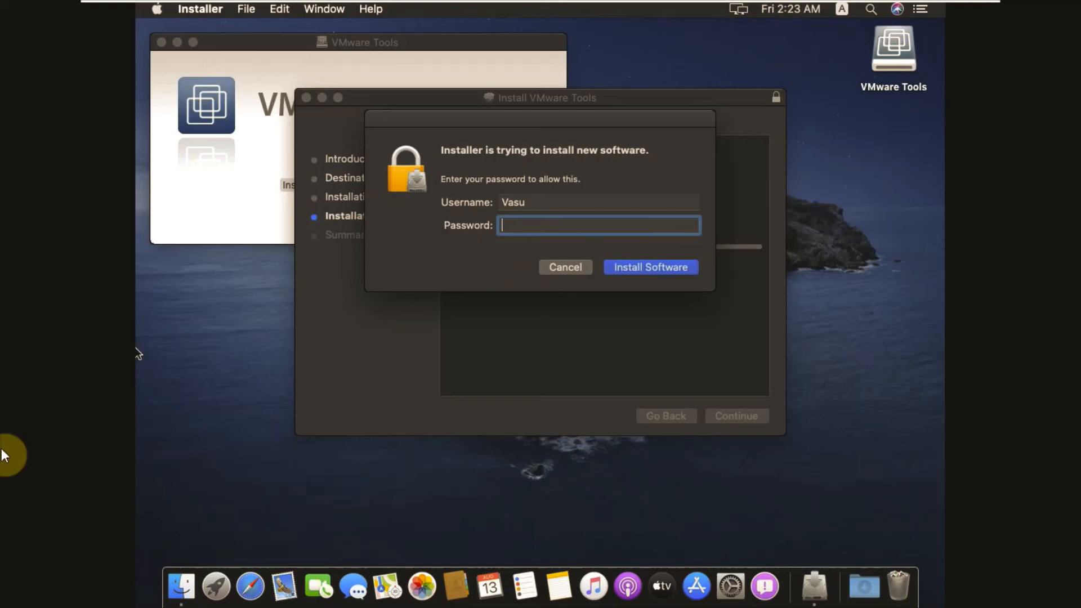
left_click(181, 415)
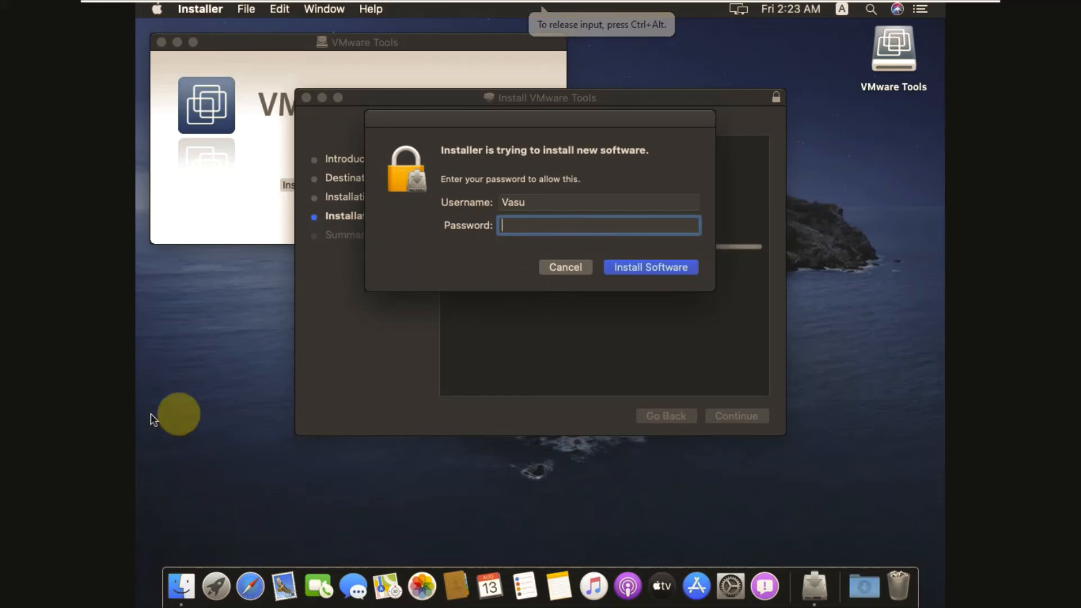
Step: Authorise the installation with the account password and leave full screen
type("****")
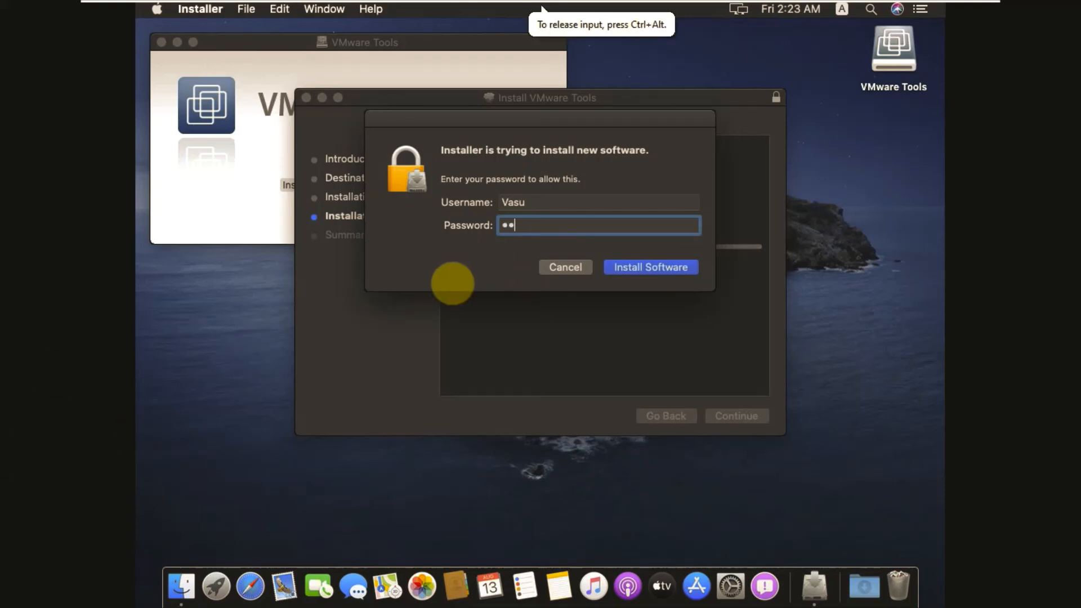
key("Return")
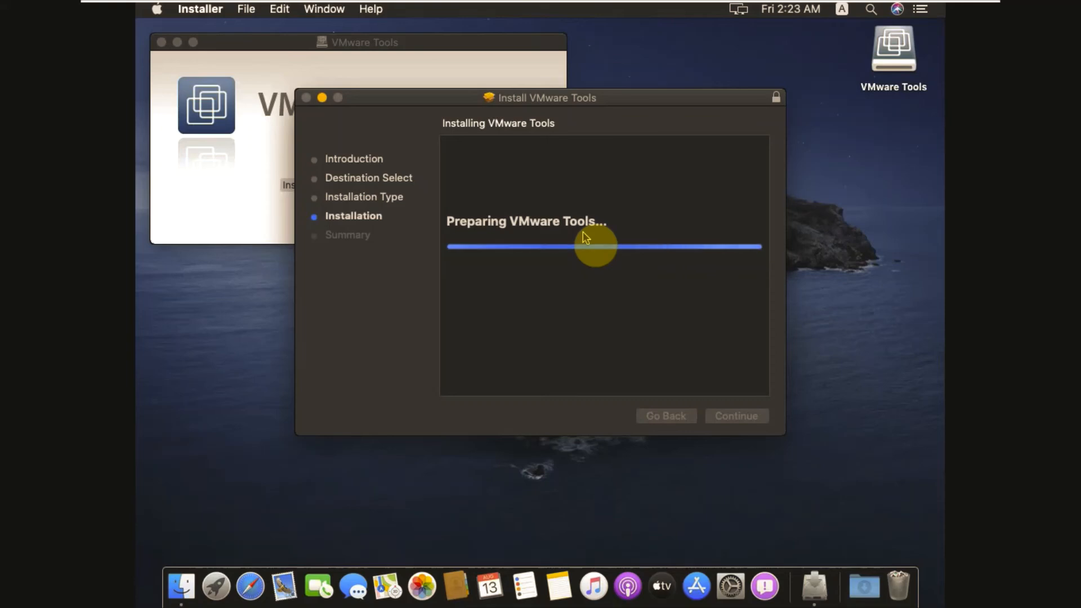
mouse_move(670, 6)
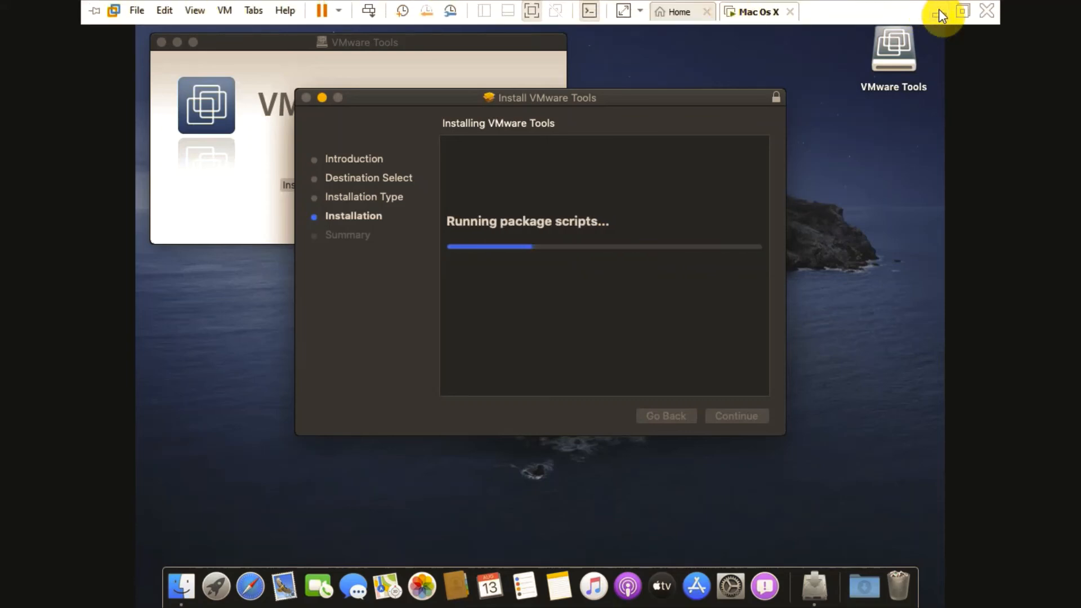
left_click(963, 12)
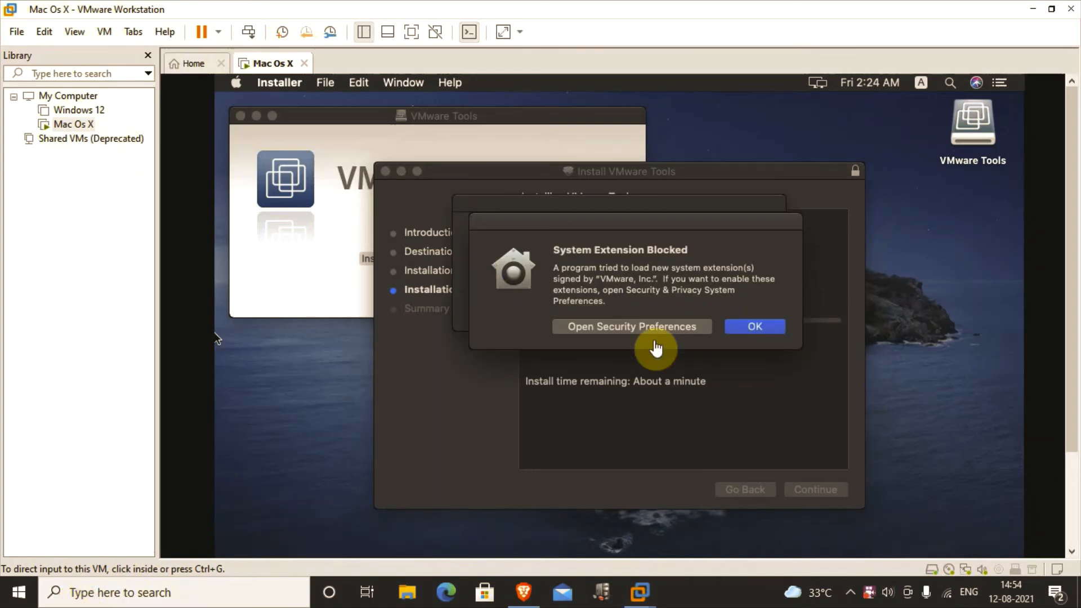
Step: Dismiss both System Extension Blocked alerts so the Tools install continues
left_click(647, 296)
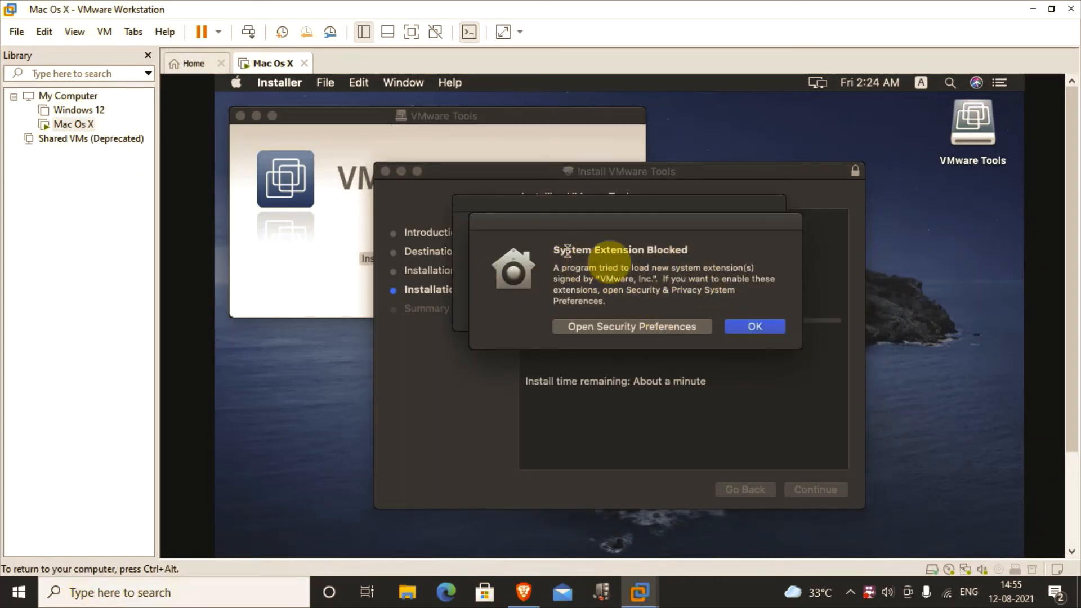
left_click(759, 329)
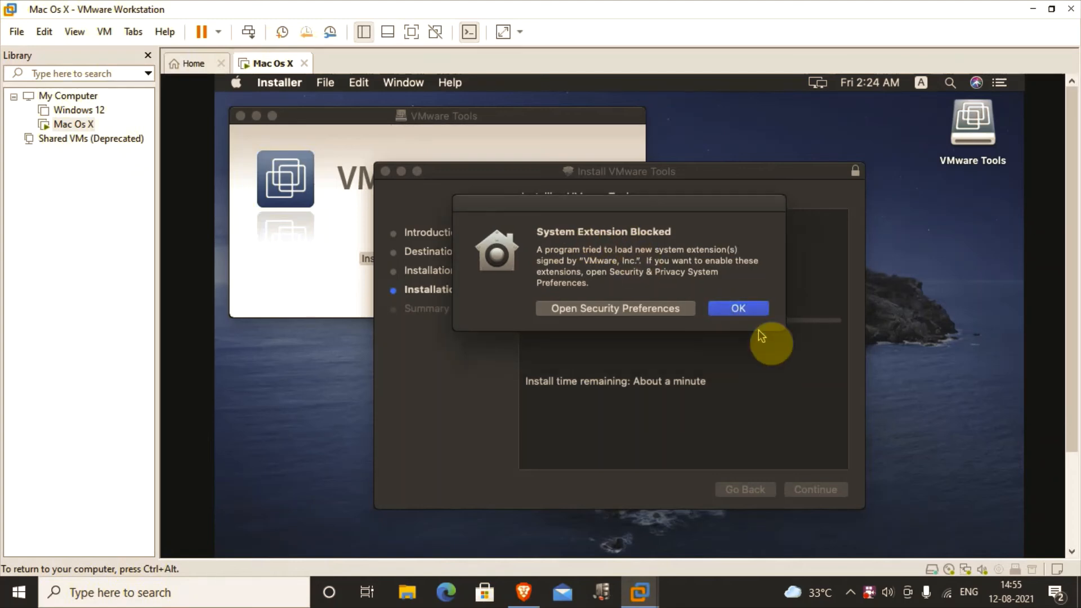
left_click(741, 307)
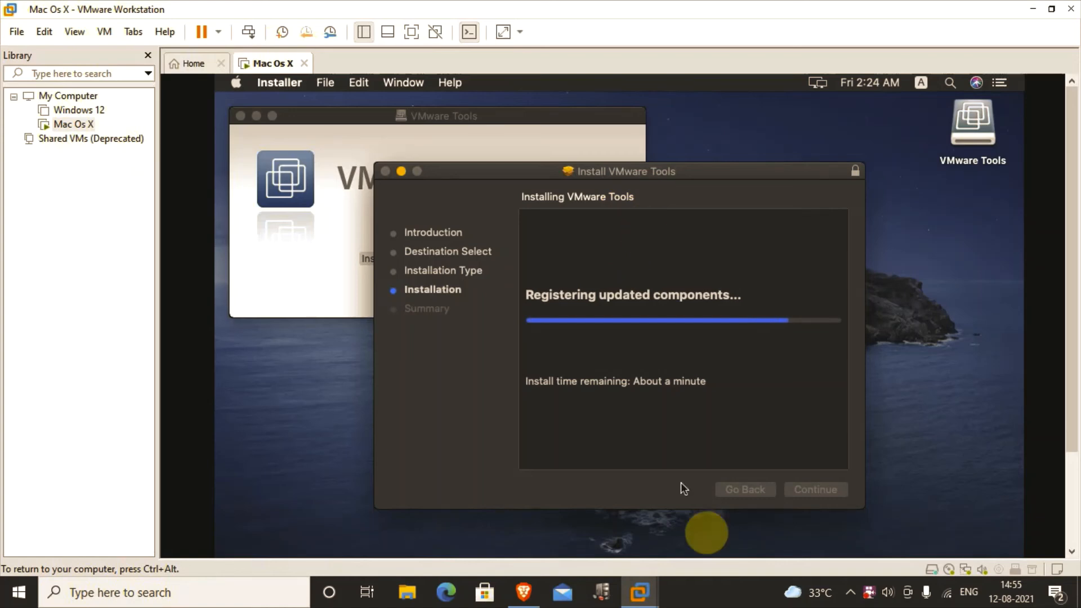
key("ctrl+alt")
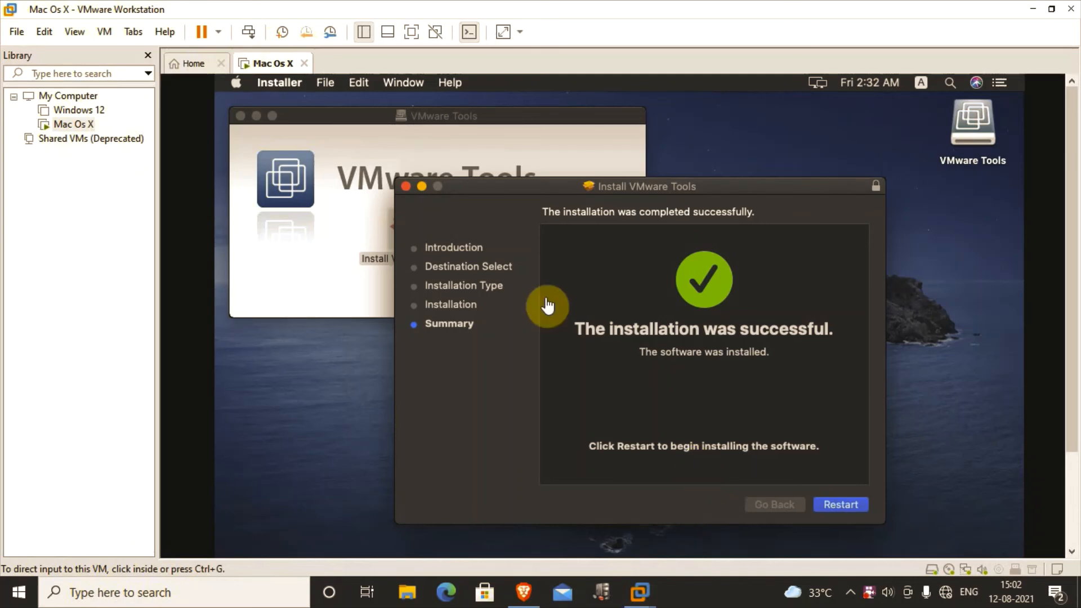
Step: In full screen, open System Preferences > Security & Privacy in the Mac guest
left_click(648, 304)
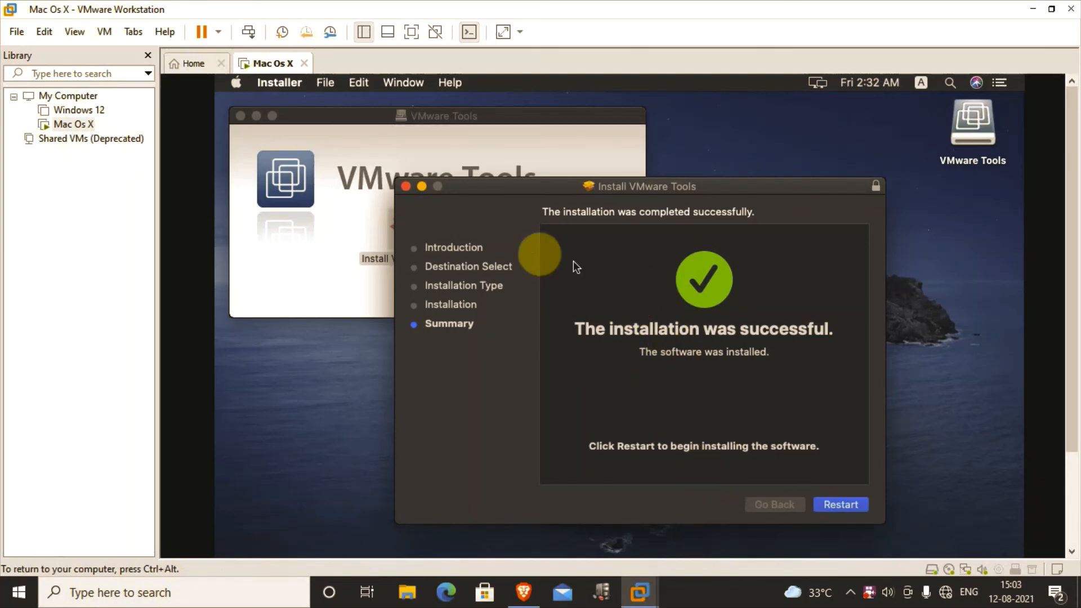
key("ctrl+alt")
left_click(412, 32)
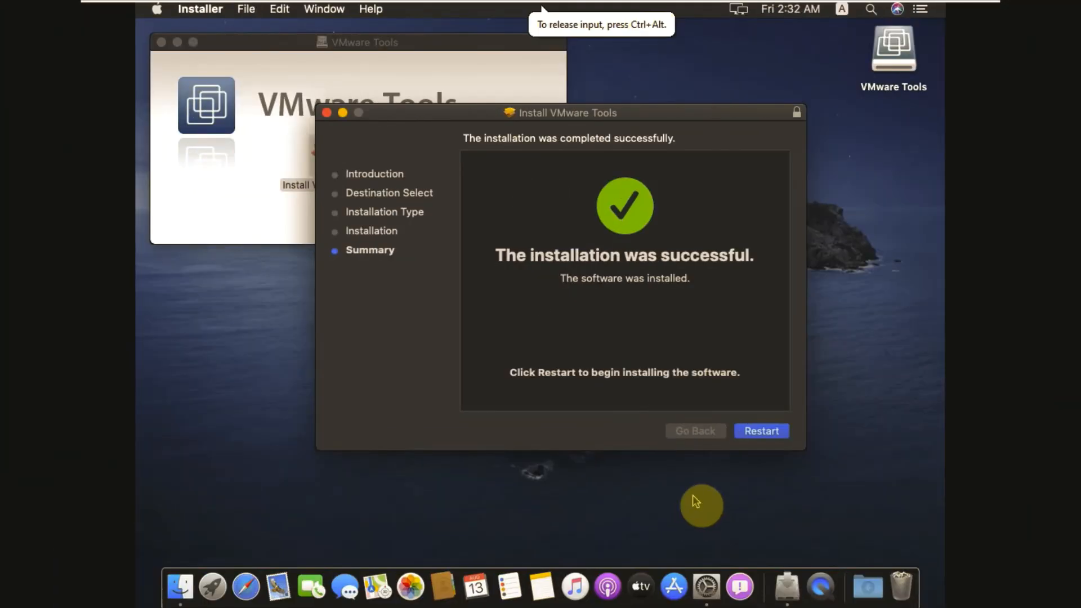
left_click(708, 599)
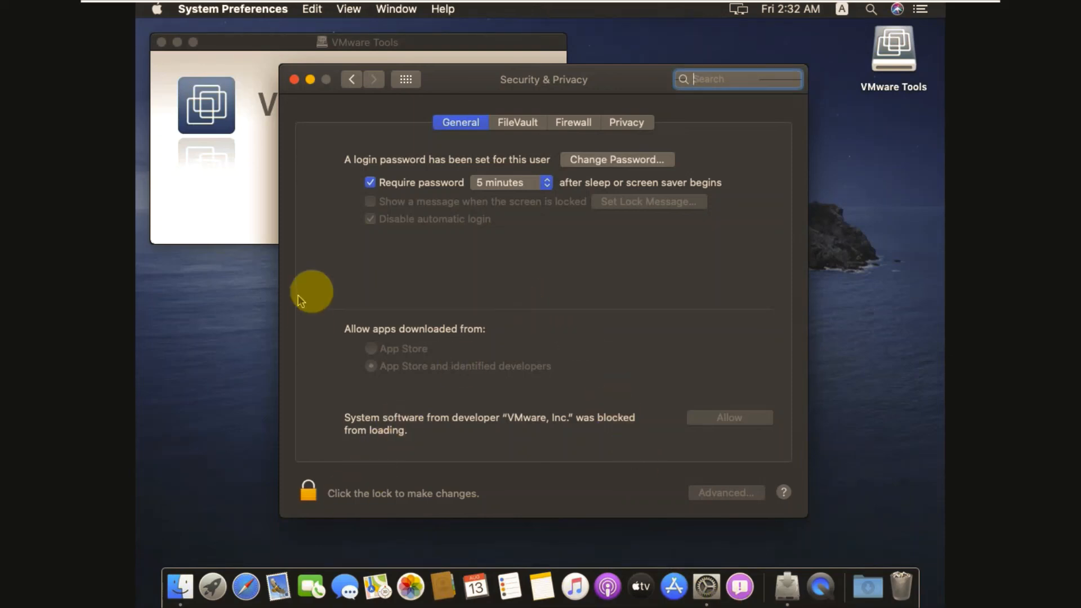
left_click(355, 80)
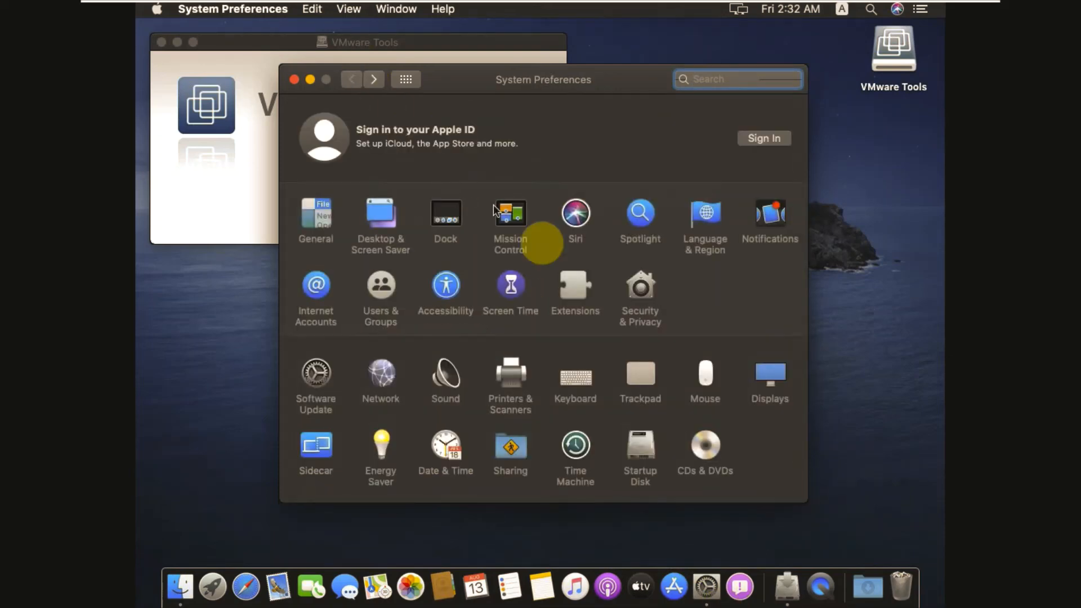
left_click(637, 290)
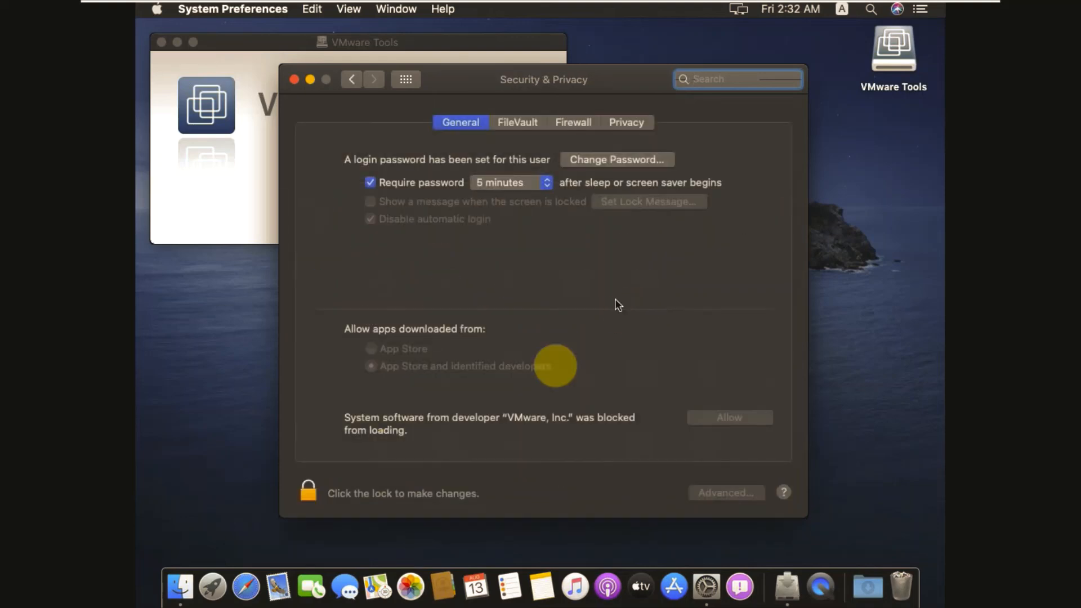
Step: Unlock with the account password, allow the blocked VMware system software, and relock
left_click(309, 489)
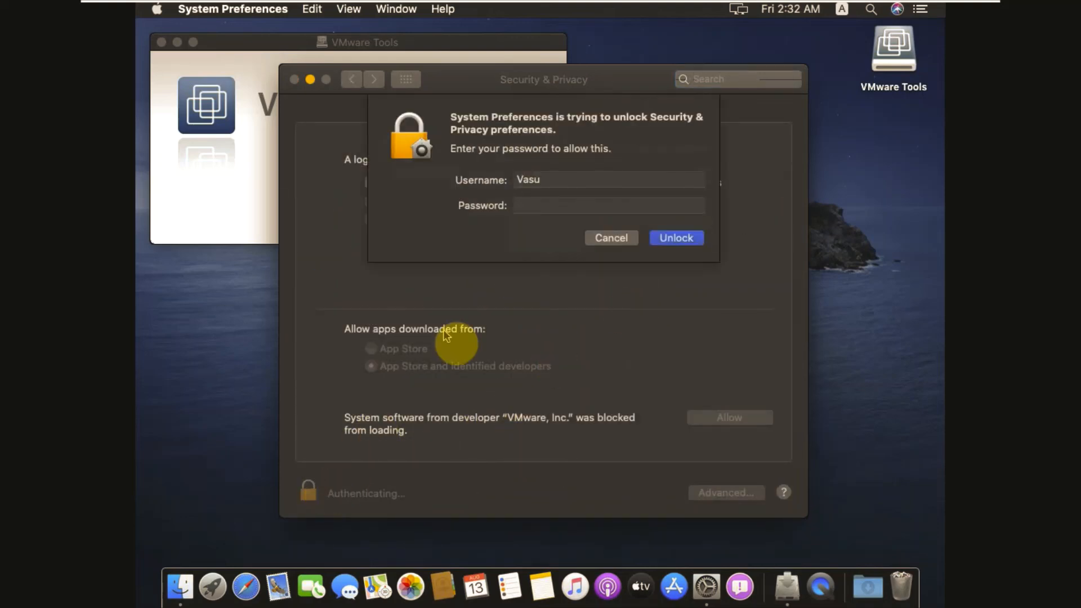
type("••••")
key("Return")
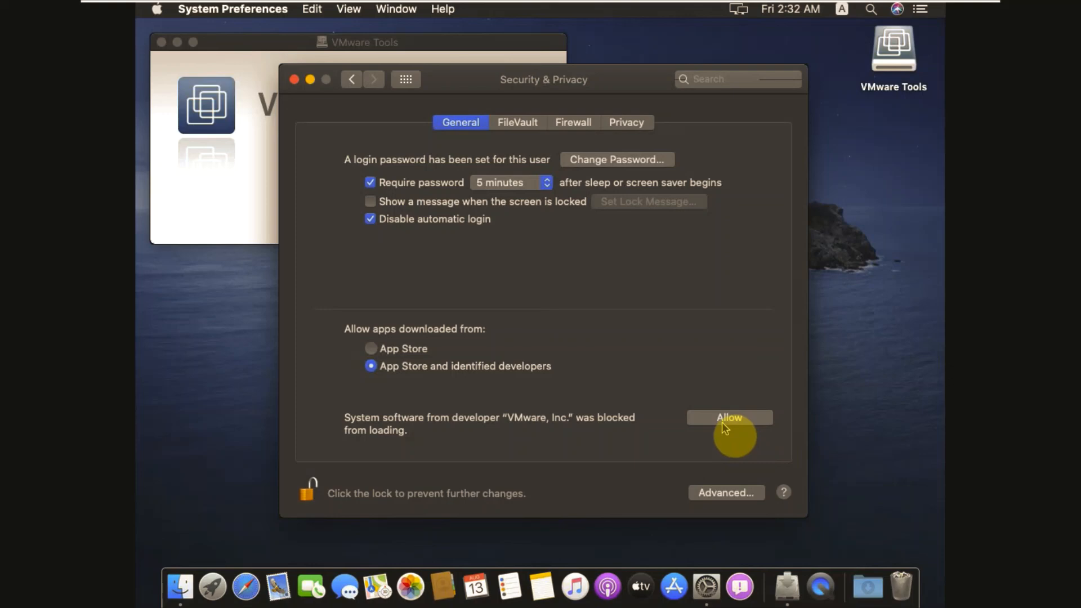
left_click(723, 423)
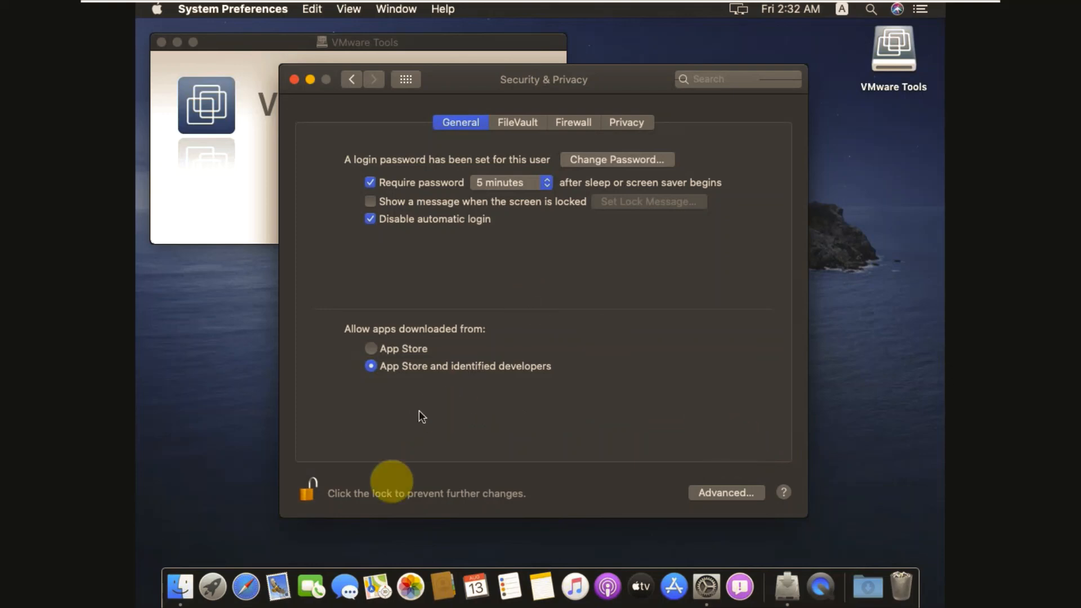
left_click(309, 491)
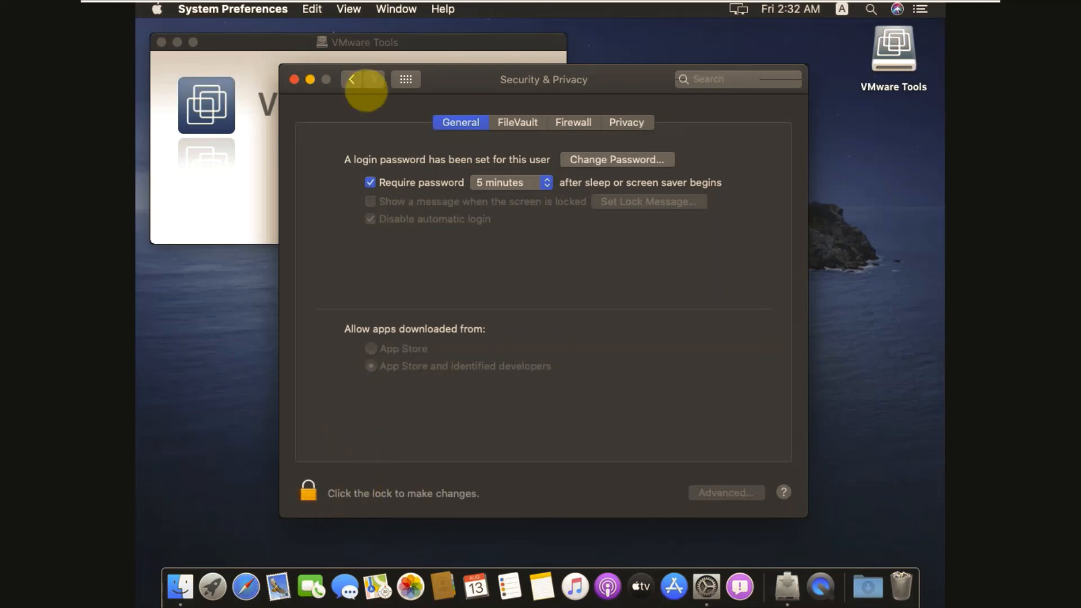
Step: Reopen Security & Privacy to confirm no software remains blocked
left_click(351, 82)
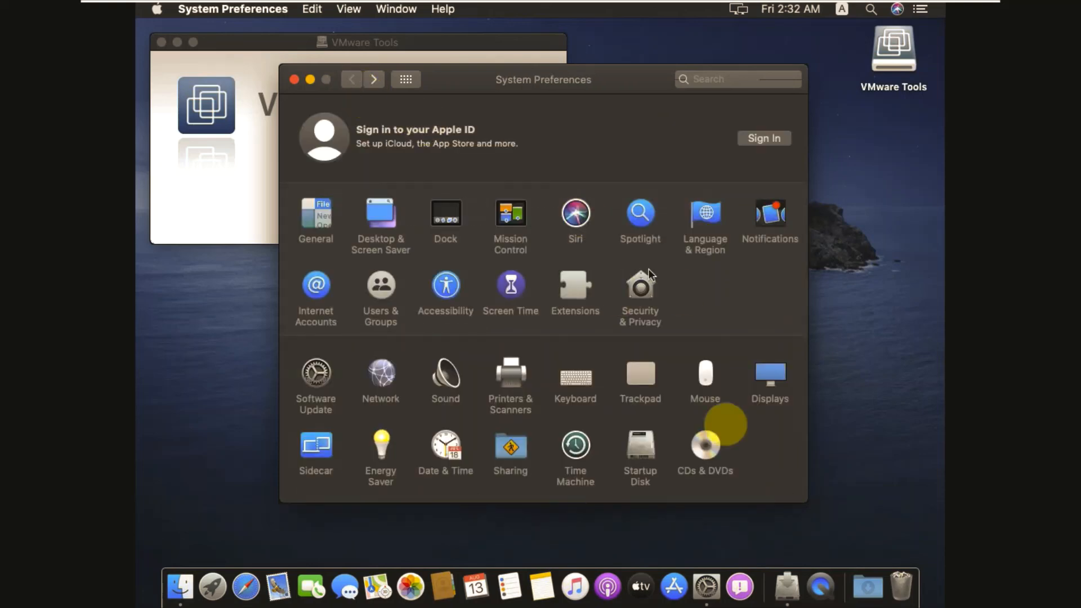
left_click(294, 80)
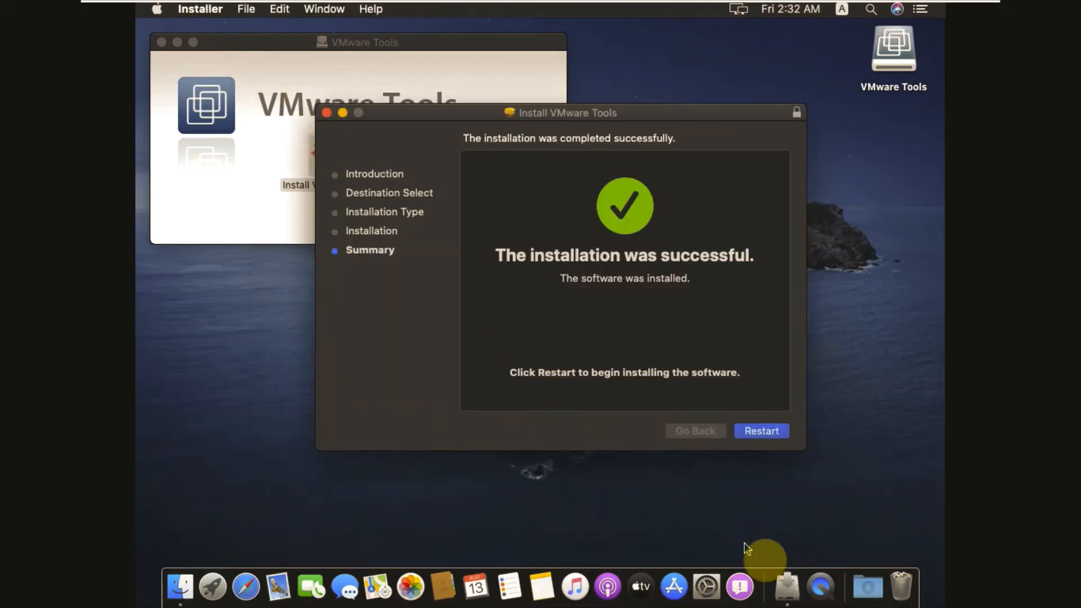
left_click(705, 583)
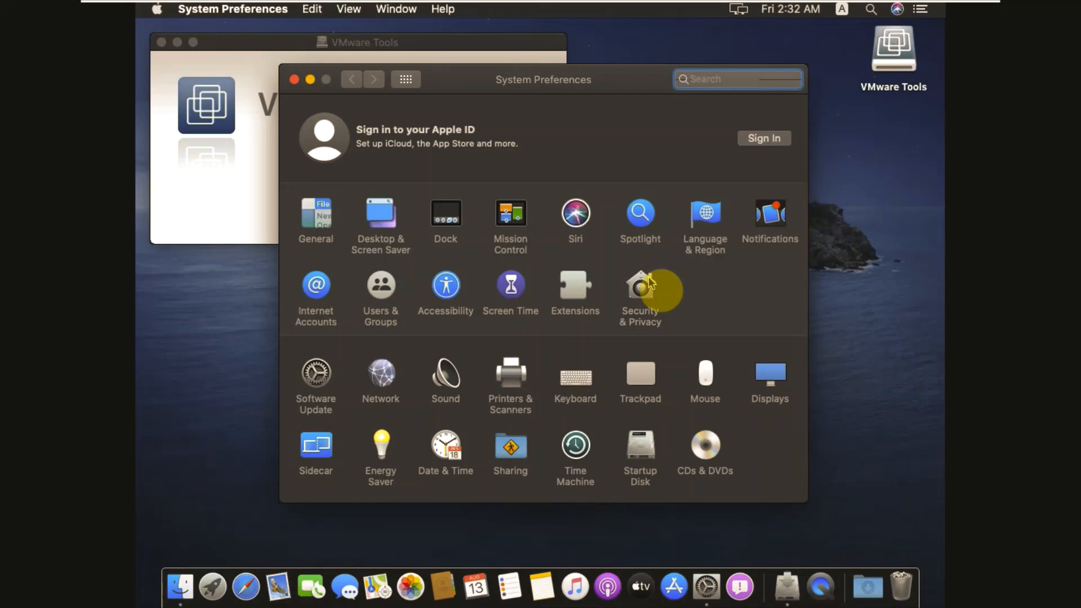
left_click(647, 276)
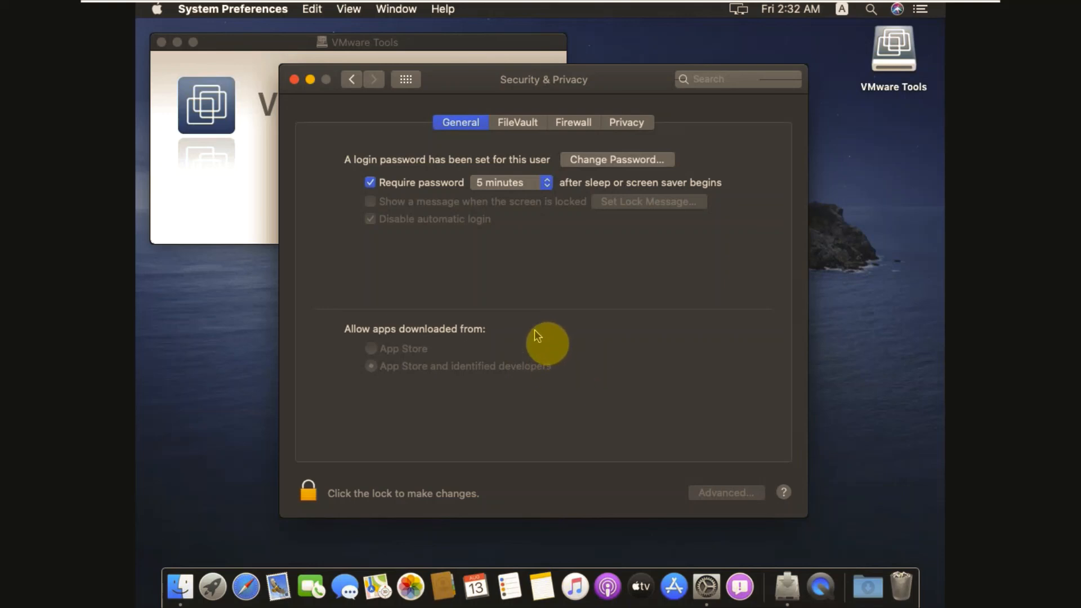
Step: Close Security & Privacy and restart the Mac to finish the VMware Tools installation
left_click(294, 80)
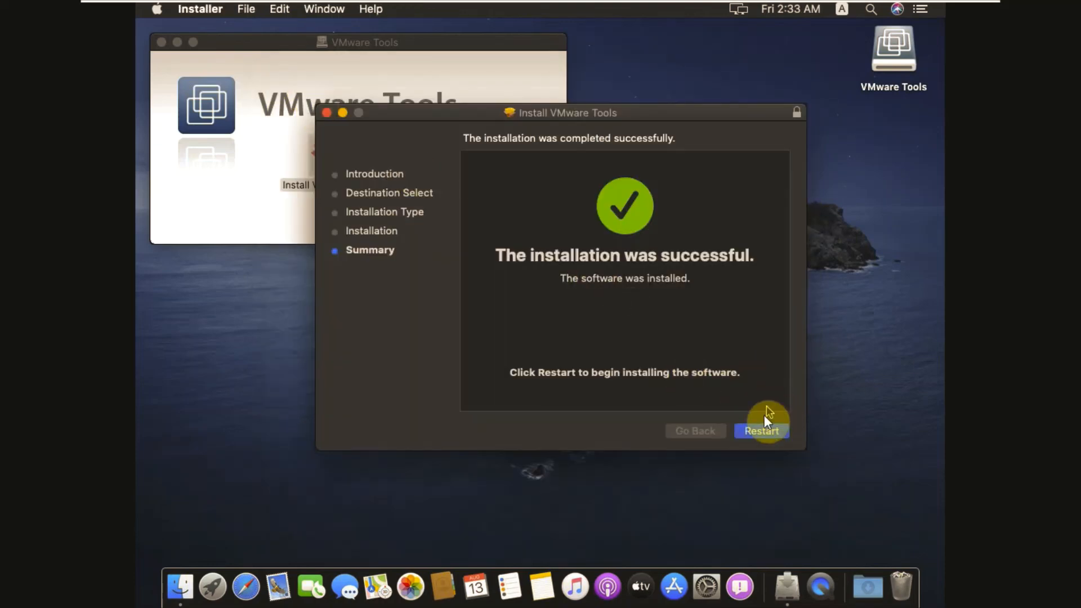
left_click(760, 430)
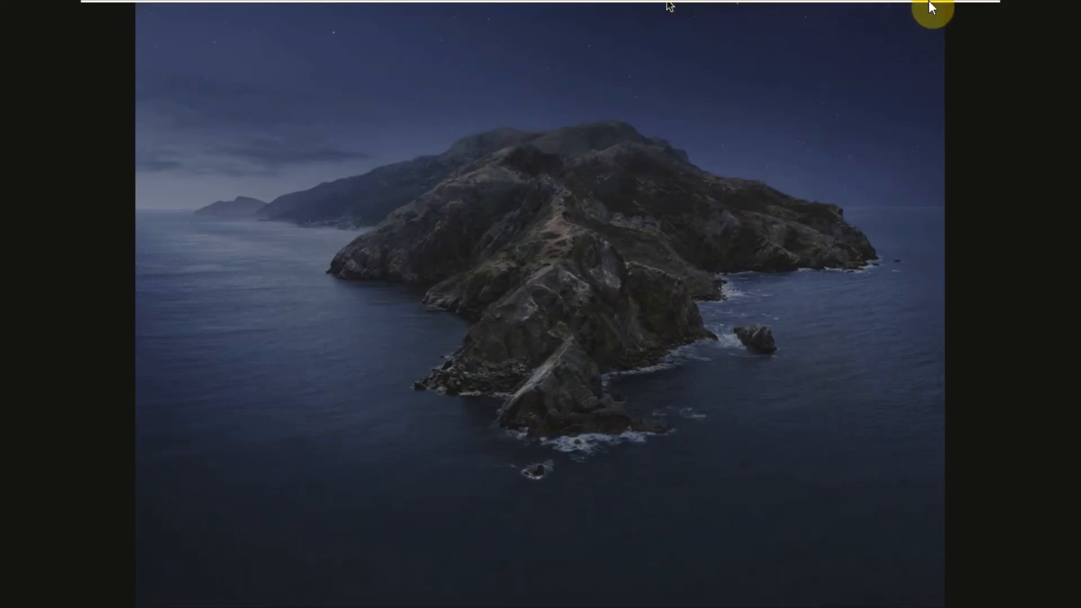
left_click(964, 8)
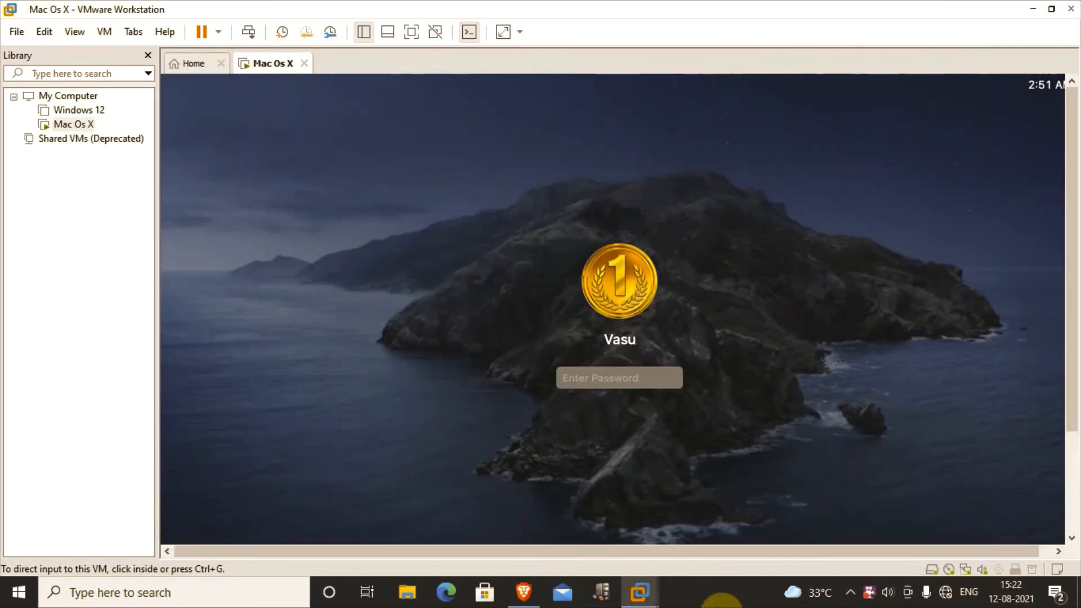
Step: Return the VM to full screen and sign in with the account password
left_click(600, 373)
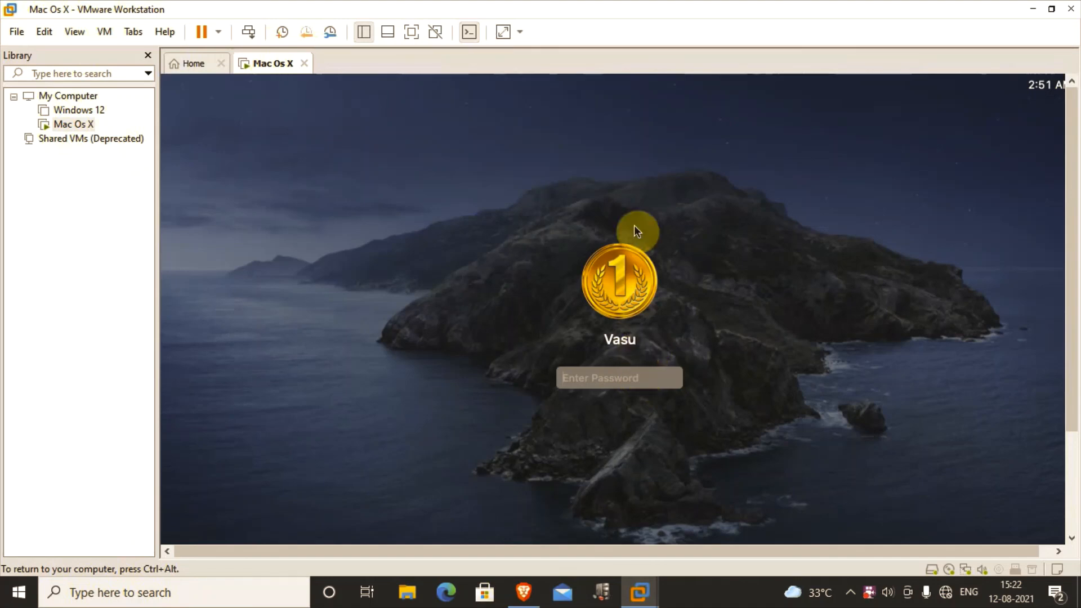
key("ctrl+alt")
left_click(421, 31)
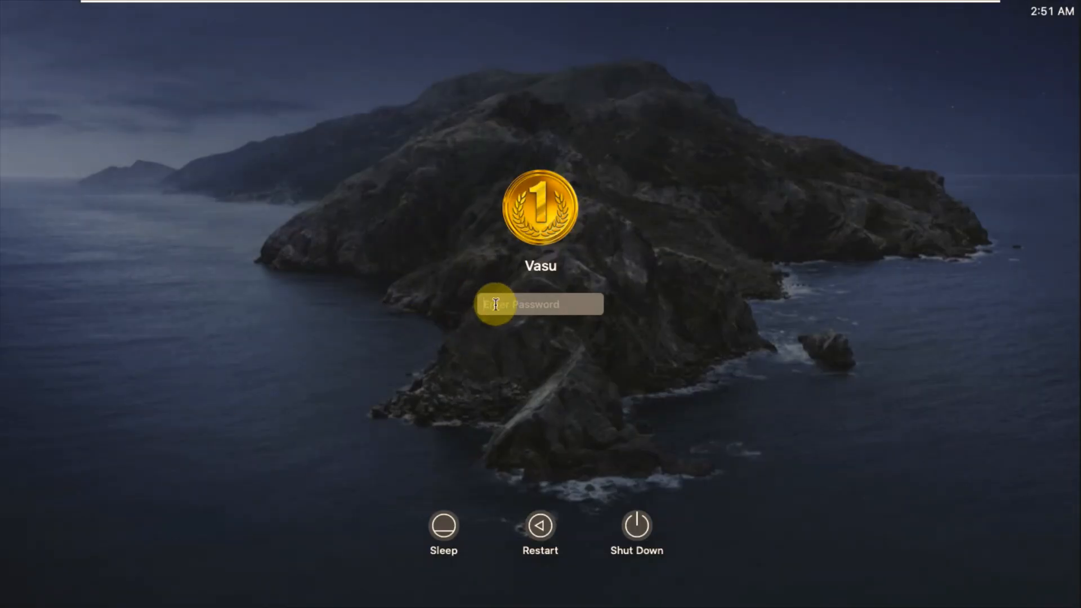
type("••••")
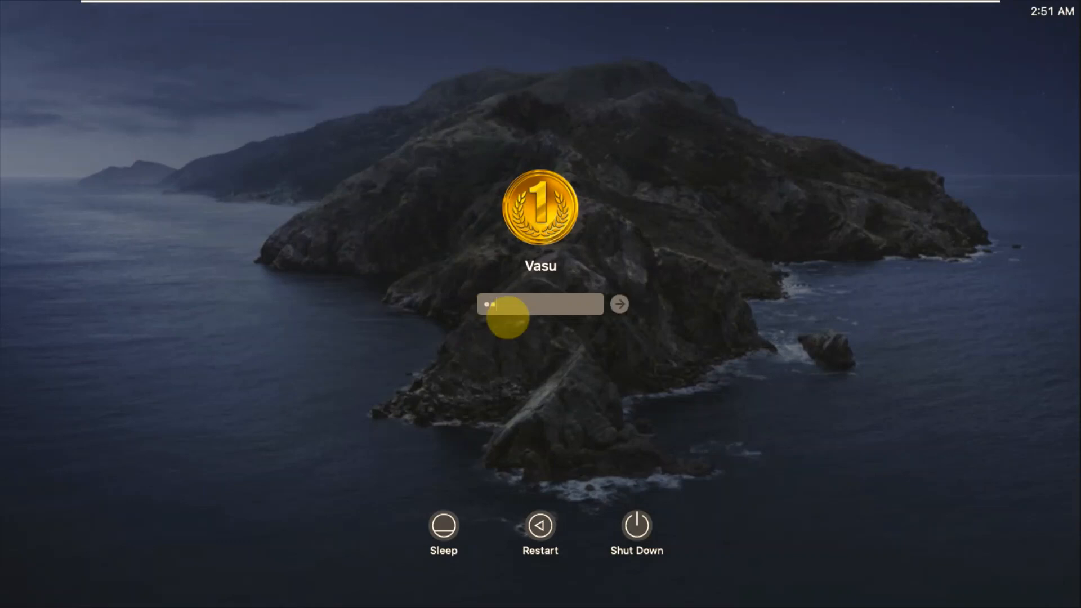
key("Return")
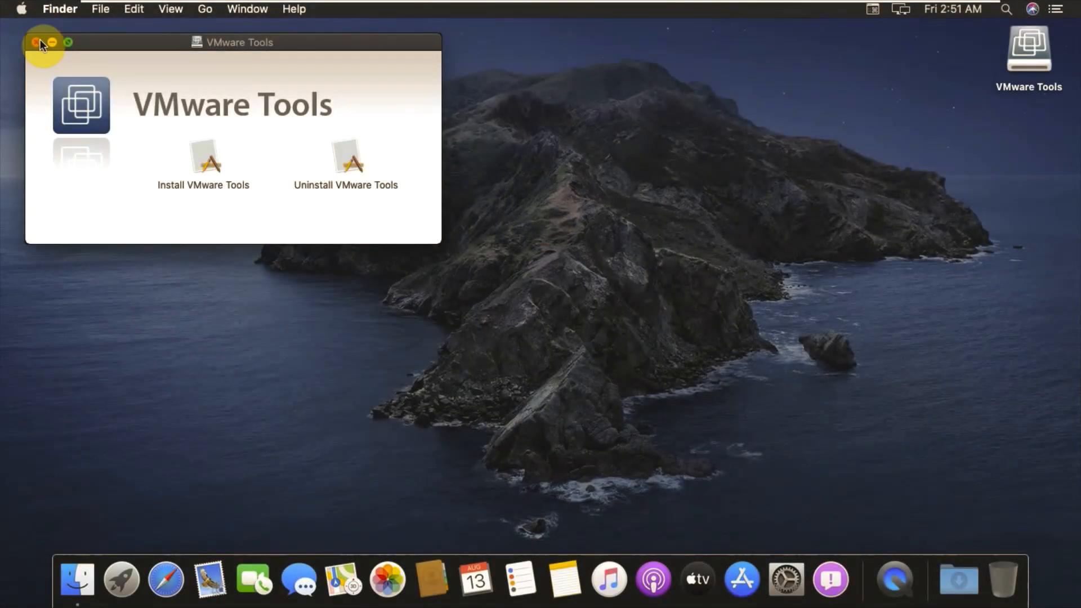
Step: Close the VMware Tools window, confirm About This Mac shows Catalina 10.15.5, then exit full screen
left_click(38, 42)
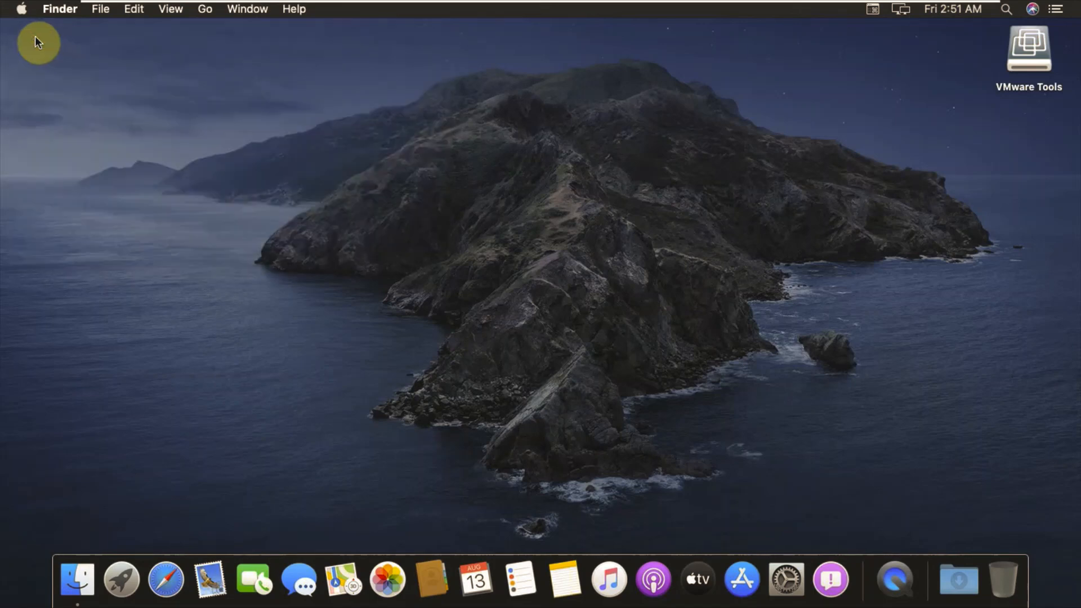
left_click(20, 10)
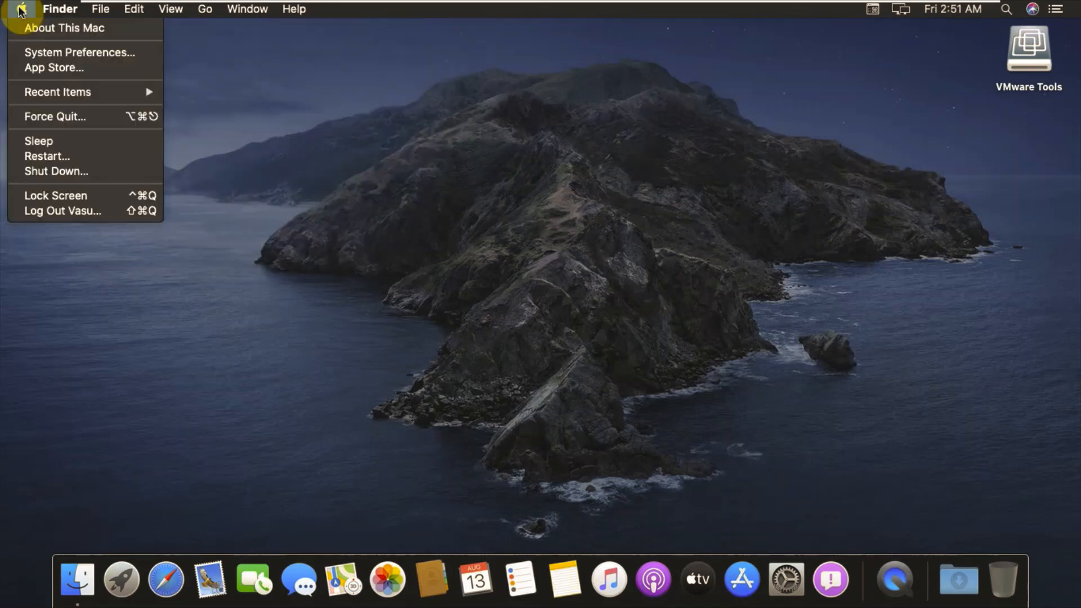
left_click(27, 26)
left_click(20, 10)
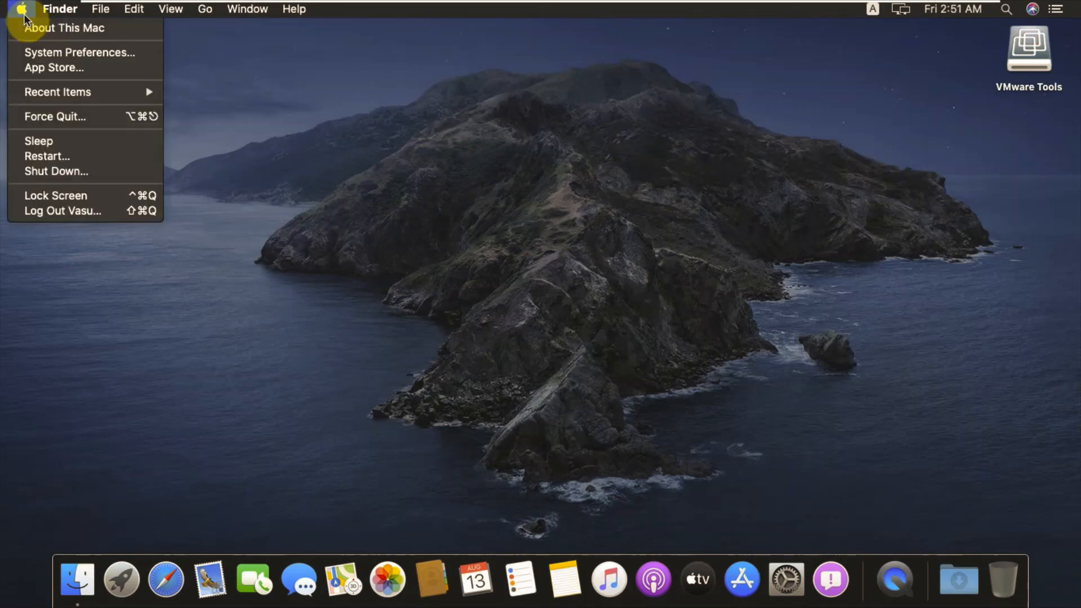
left_click(32, 25)
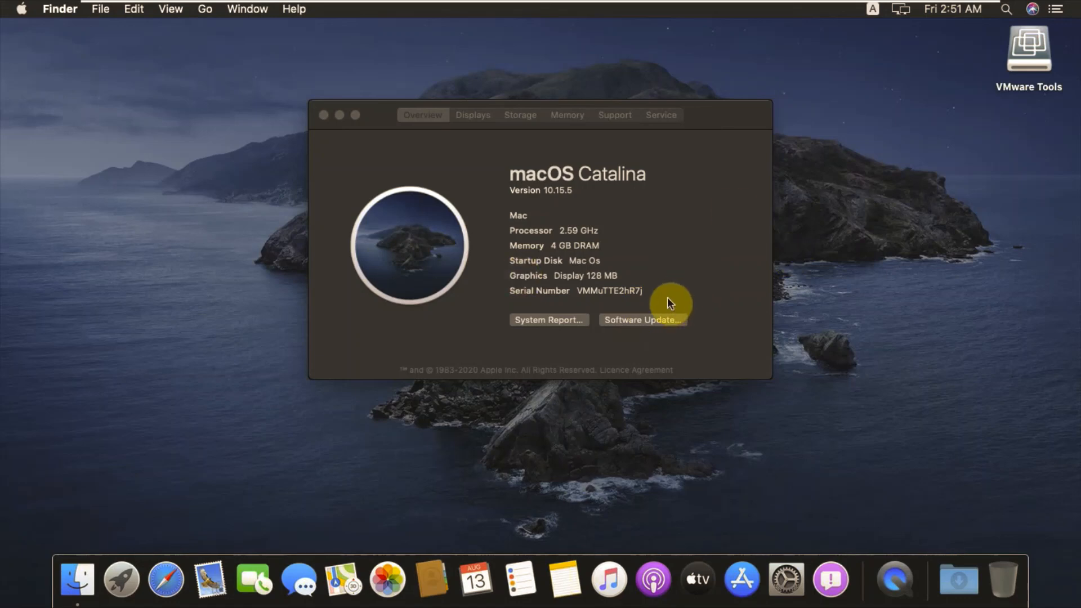
left_click(326, 116)
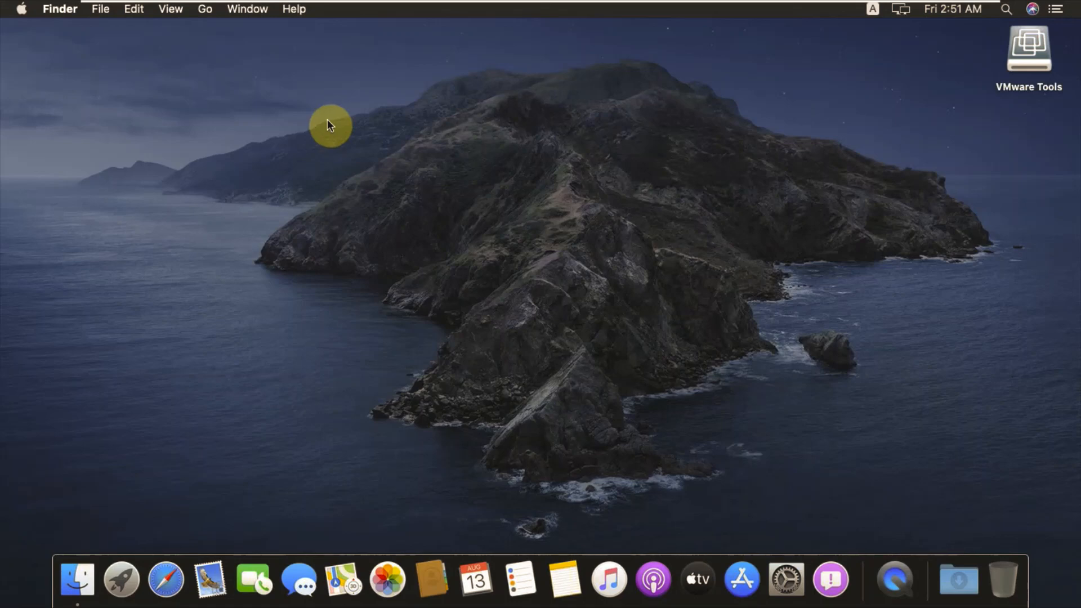
left_click(961, 6)
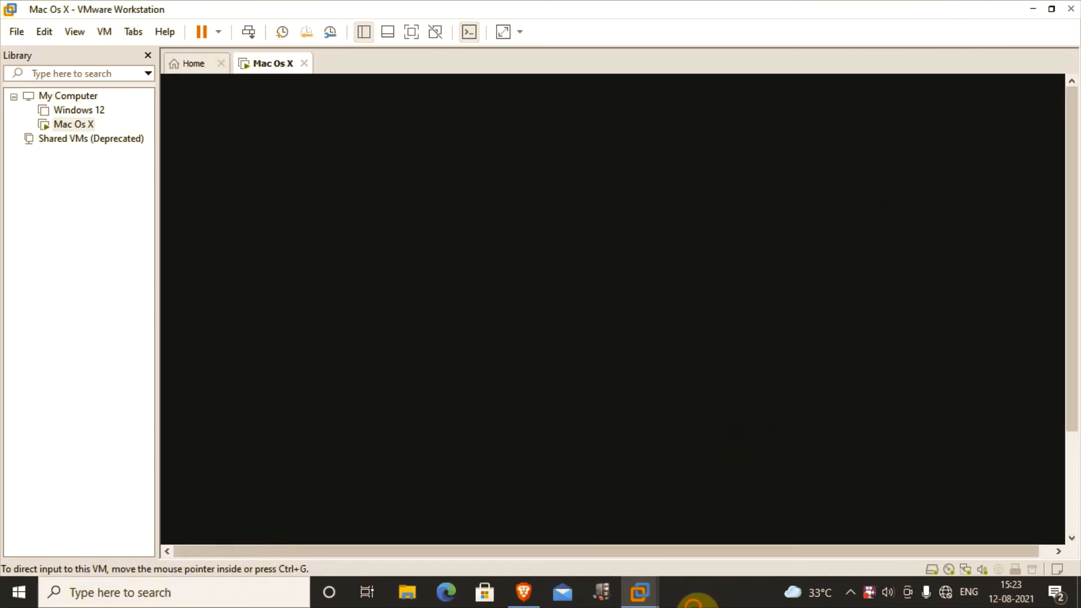